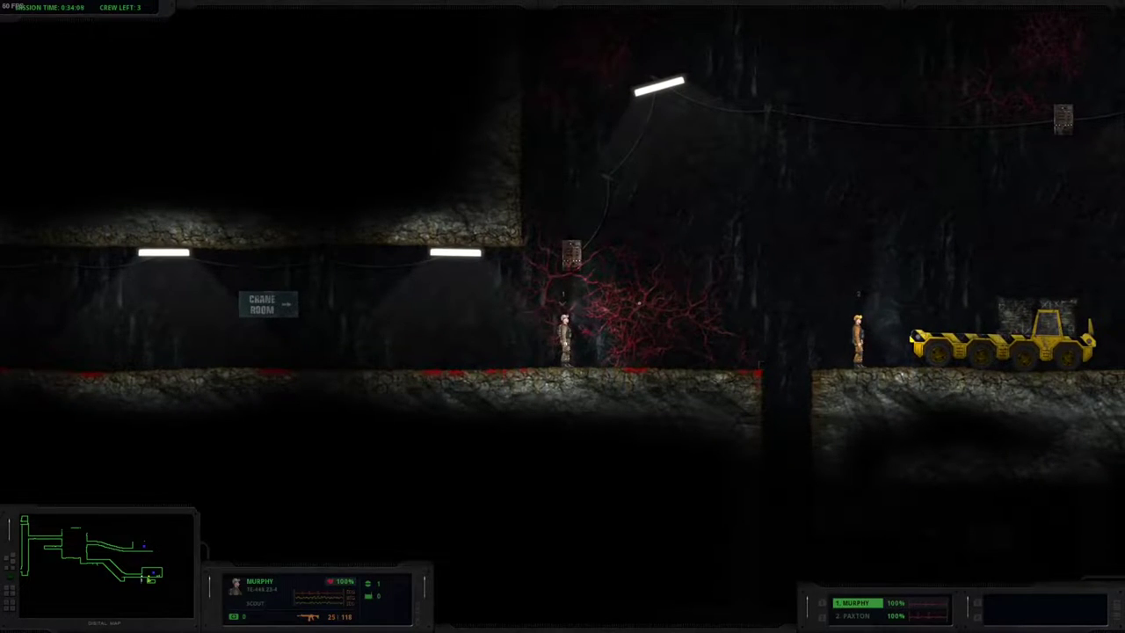
Step: Walk Murphy right past the crewmate and the truck into the crane room
key(d)
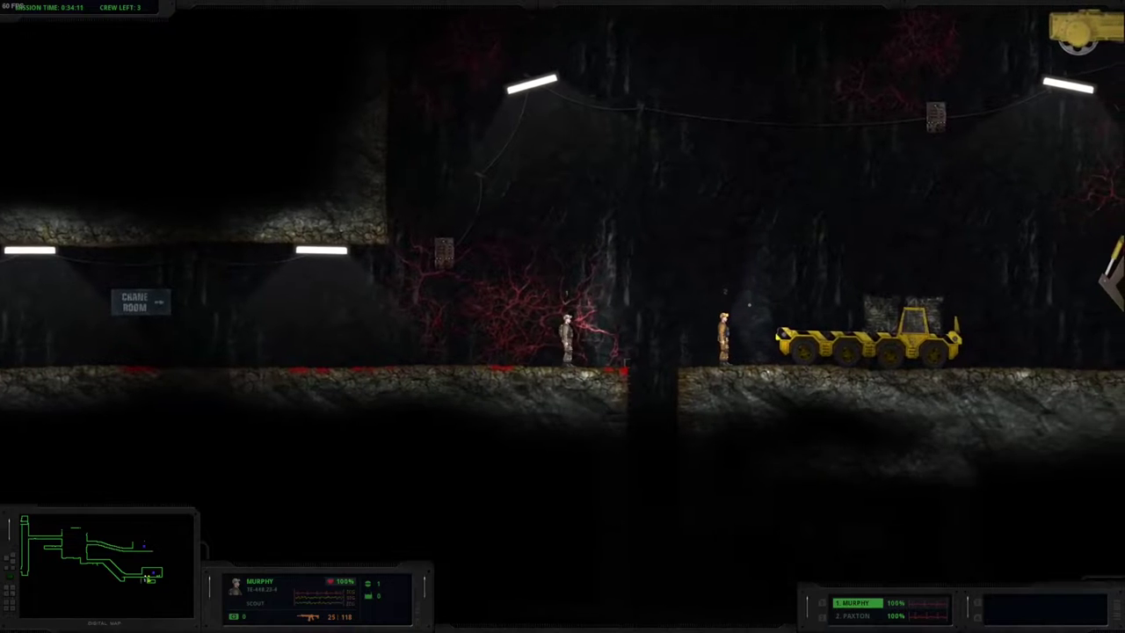
key(d)
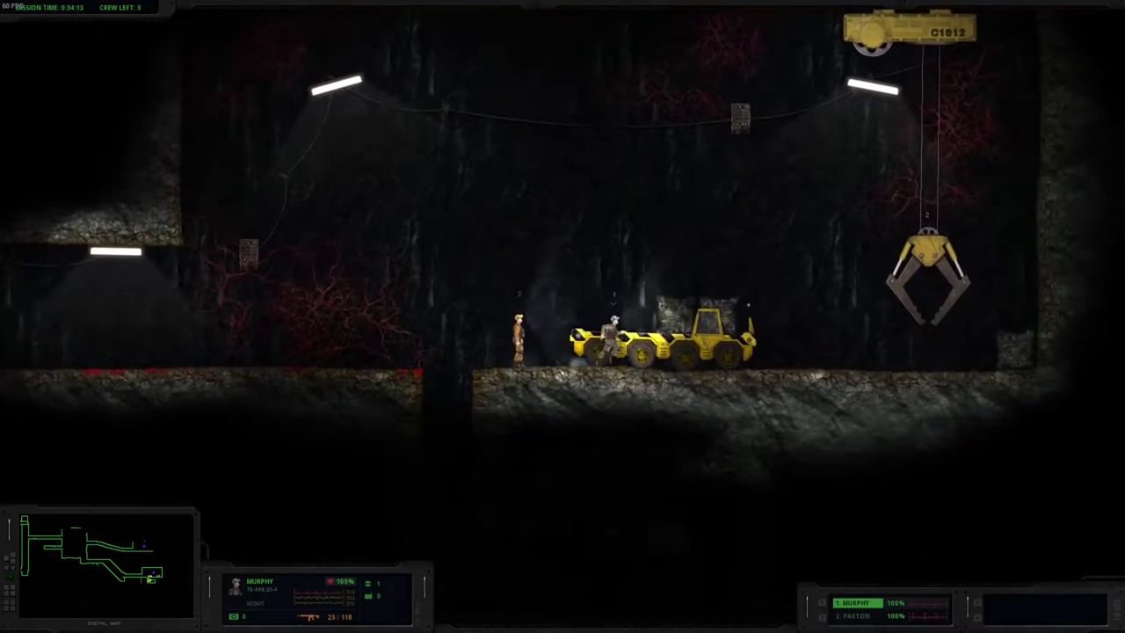
key(d)
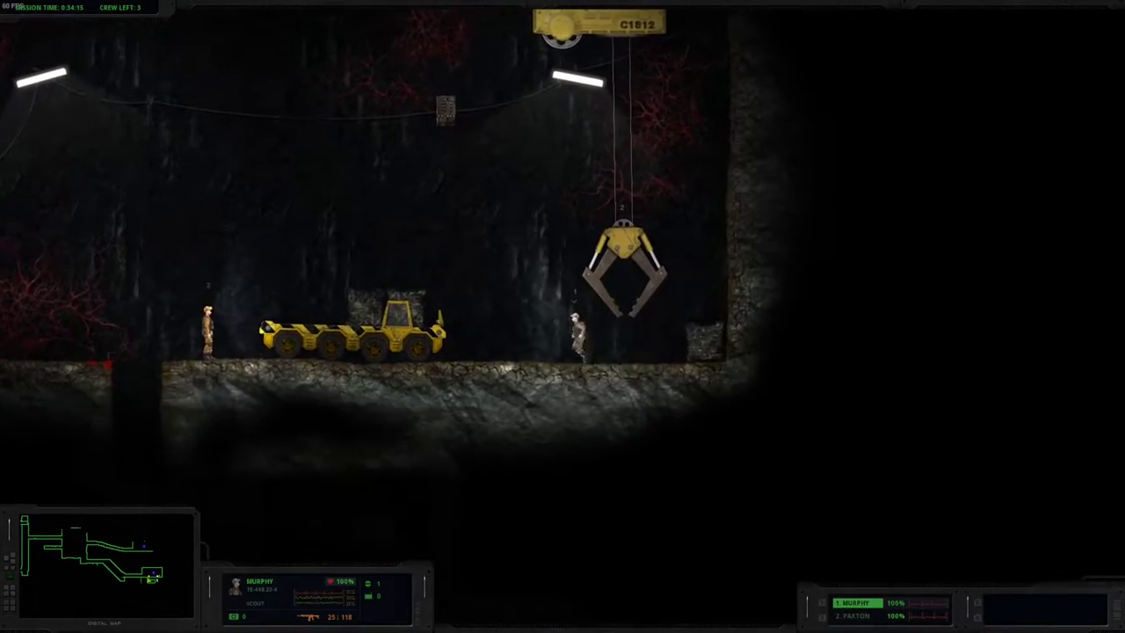
key(a)
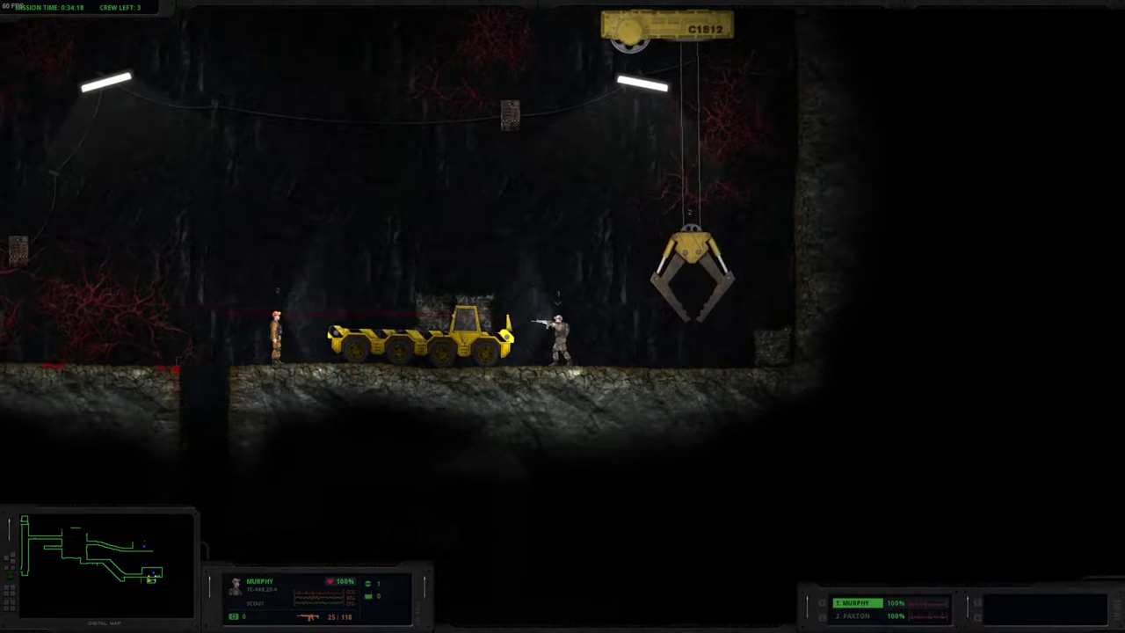
Step: Switch control to Paxton and bring him within range of the crane
key(a)
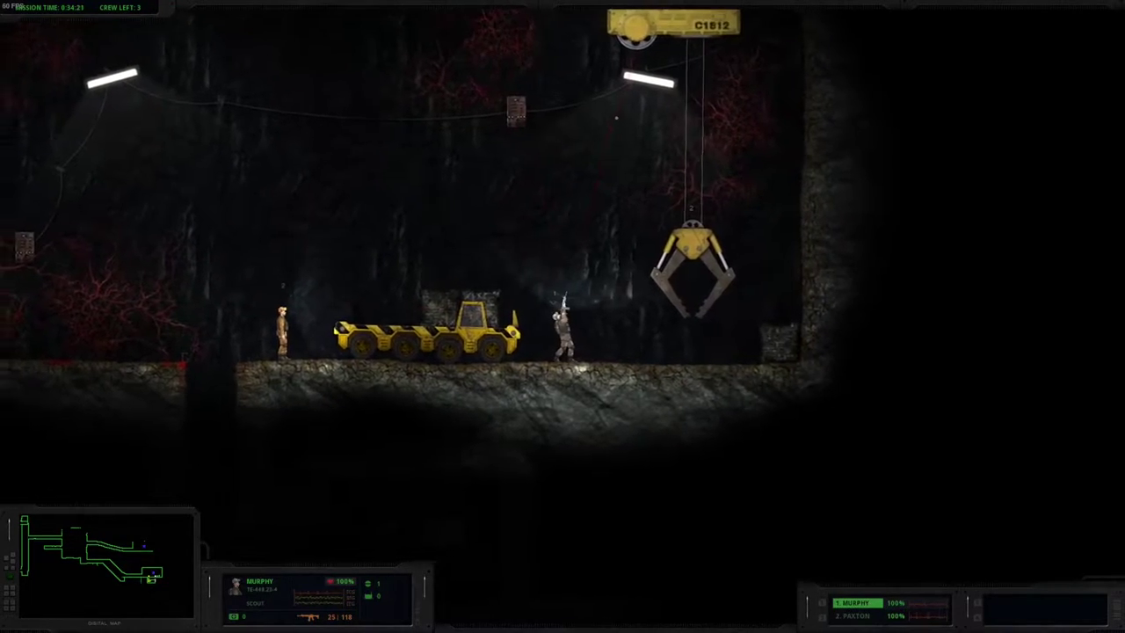
key(2)
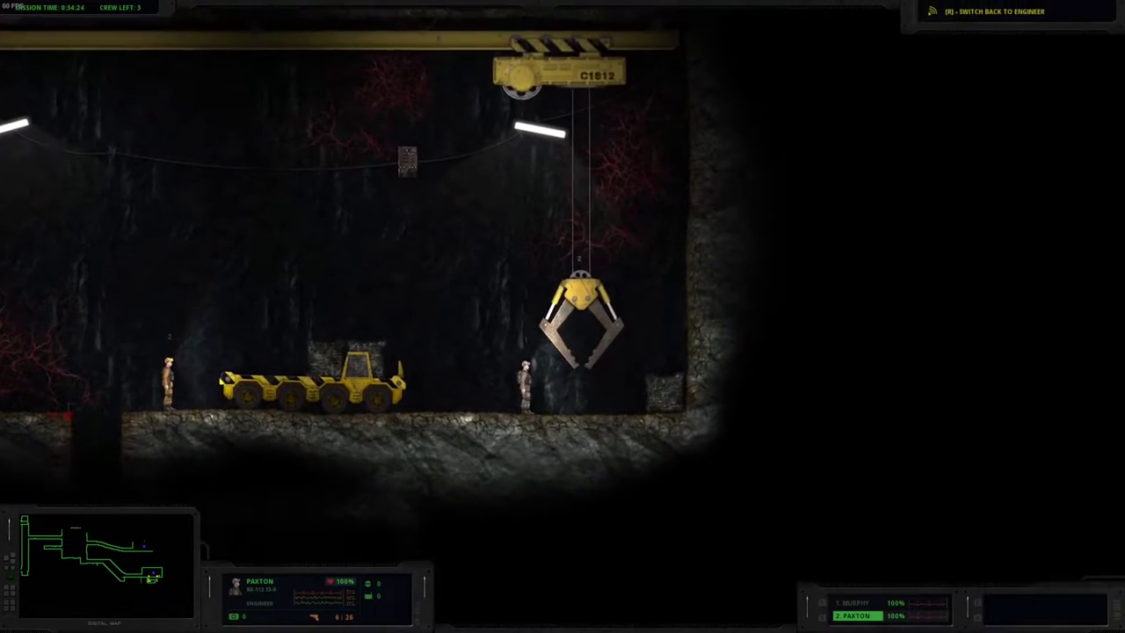
key(r)
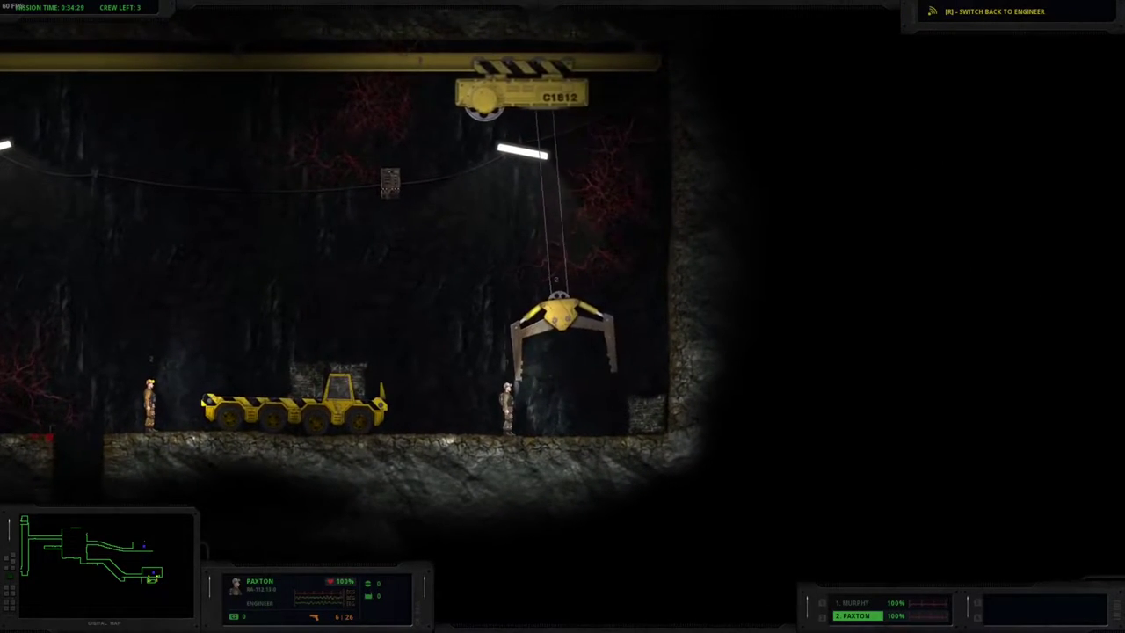
Step: Move the crane trolley right and lower the claw beside a stone crate
key(Right)
key(Down)
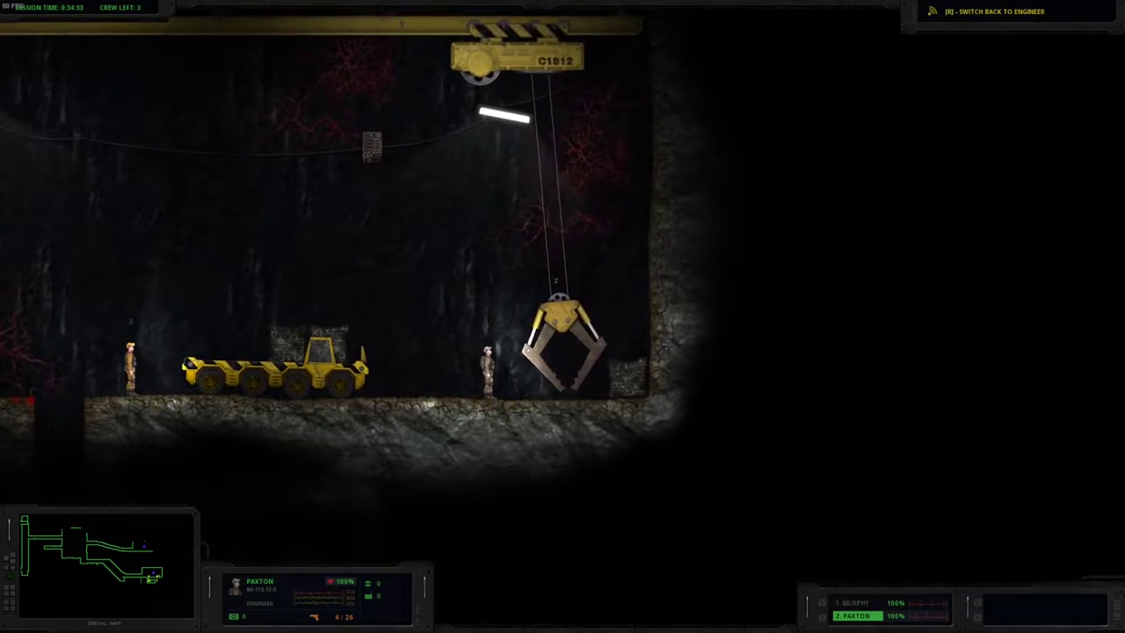
key(Right)
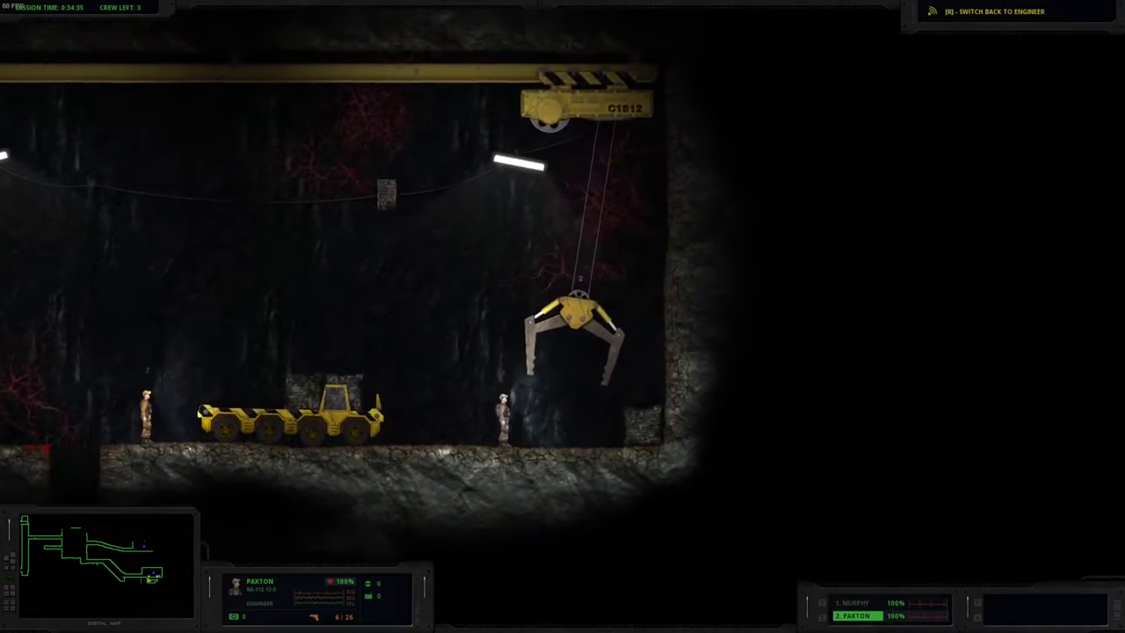
key(Down)
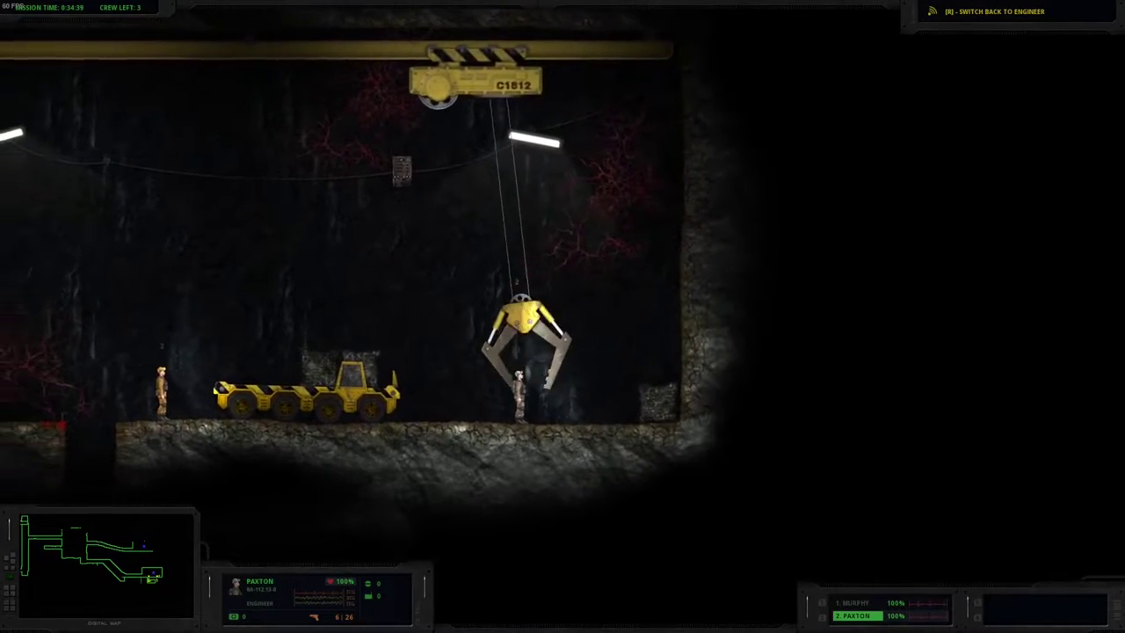
key(Up)
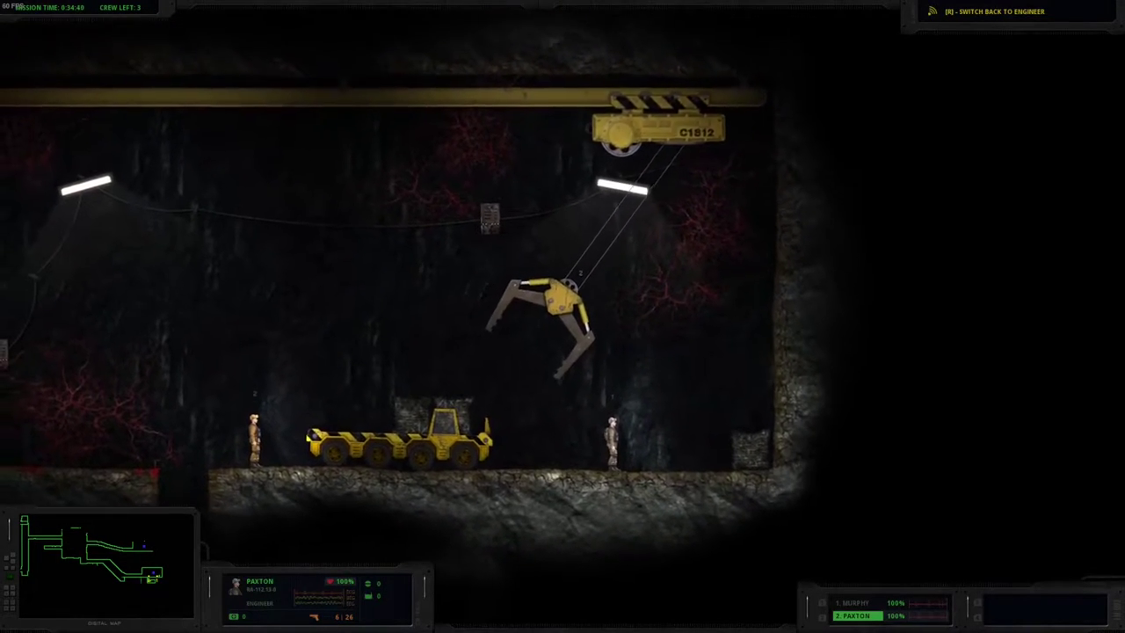
key(Down)
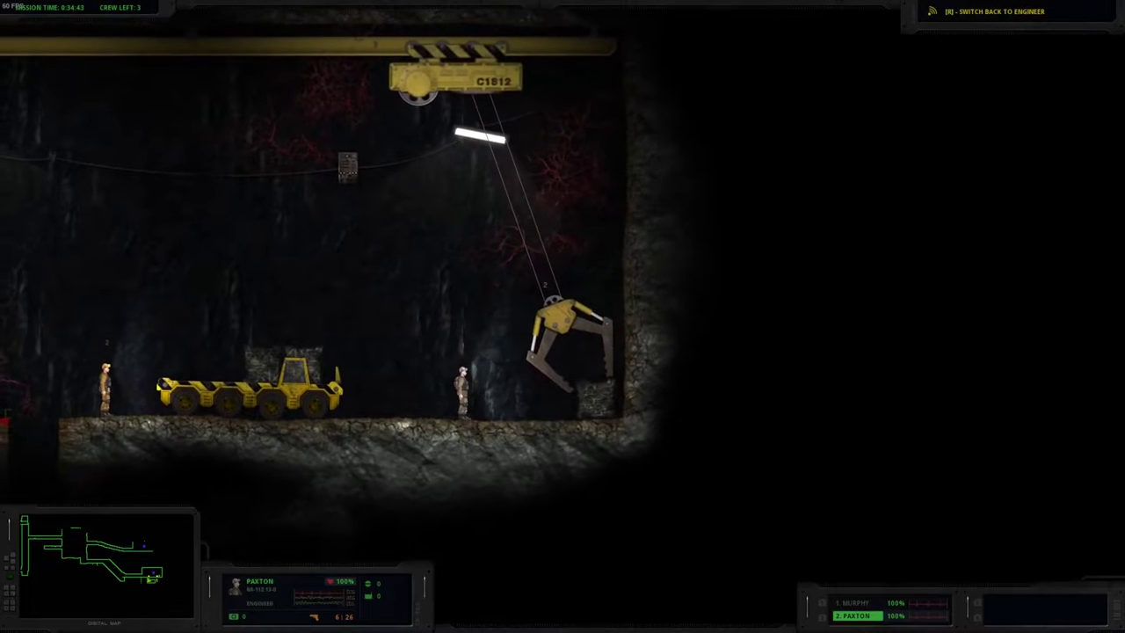
Step: Shift the crane further right and lower the claw onto the crate
key(Right)
key(Up)
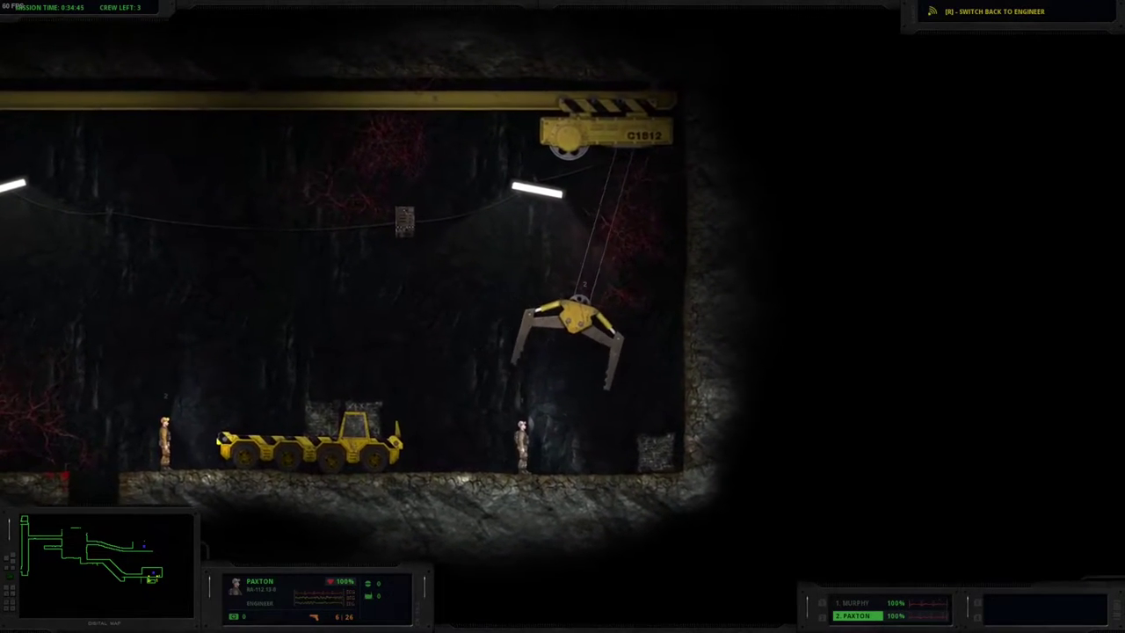
key(Down)
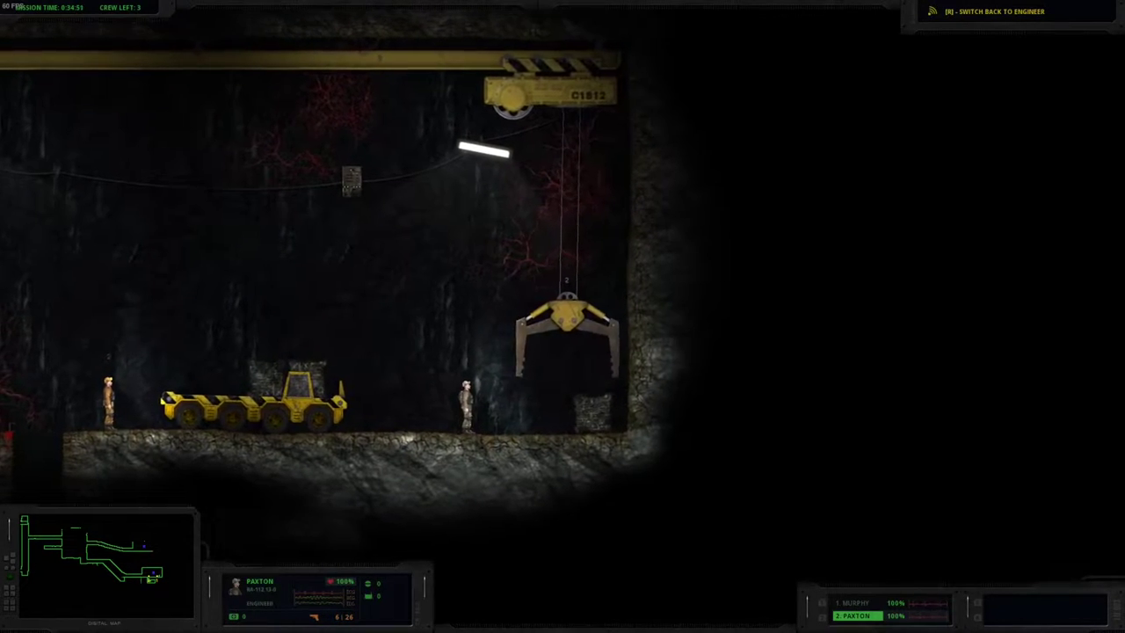
key(Down)
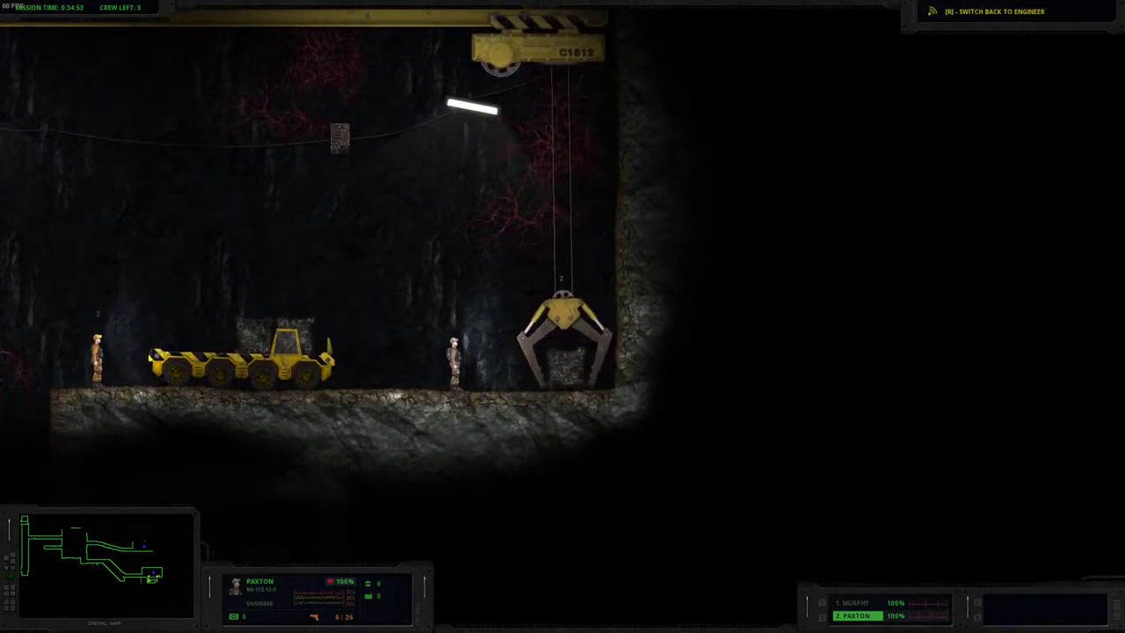
Step: Carry the gripped crate left and drop it onto the yellow truck's bed
key(Up)
key(Left)
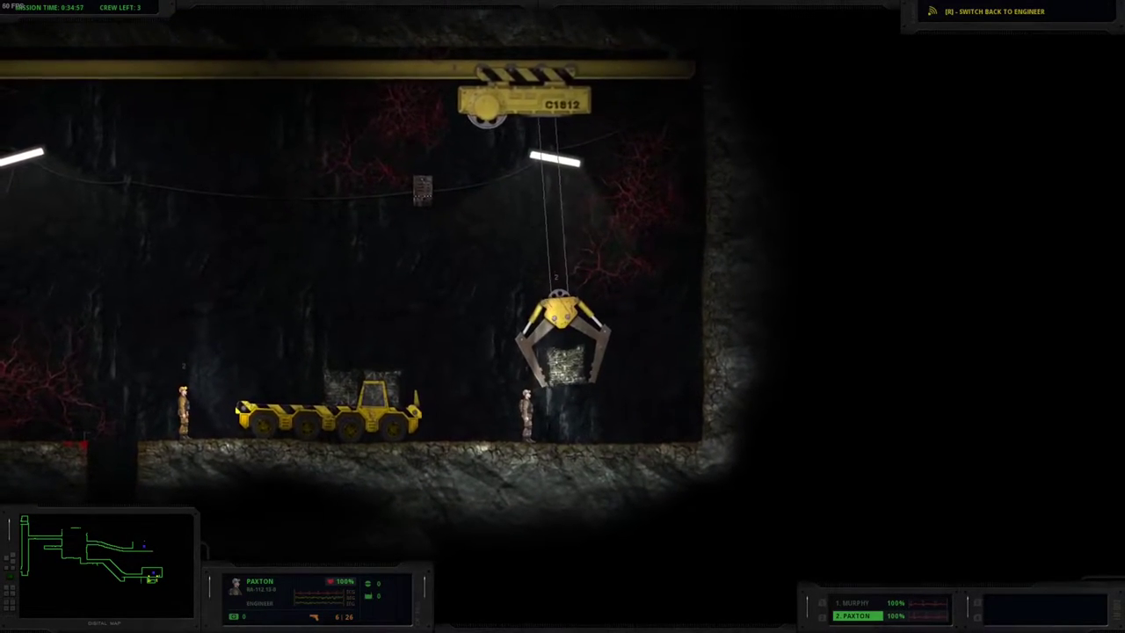
key(Left)
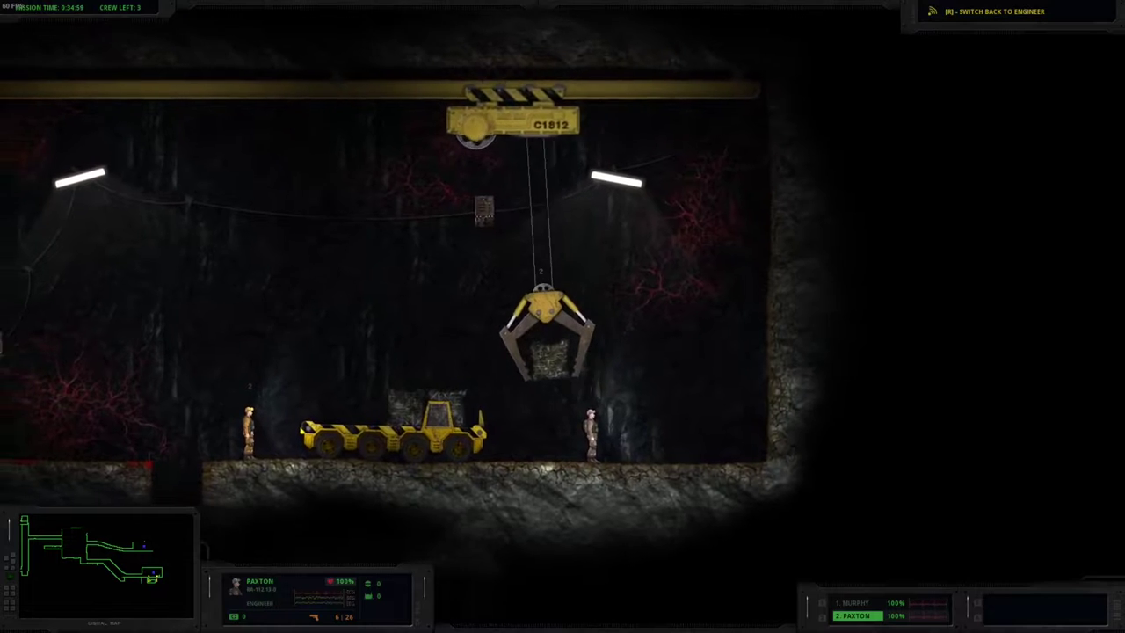
key(Left)
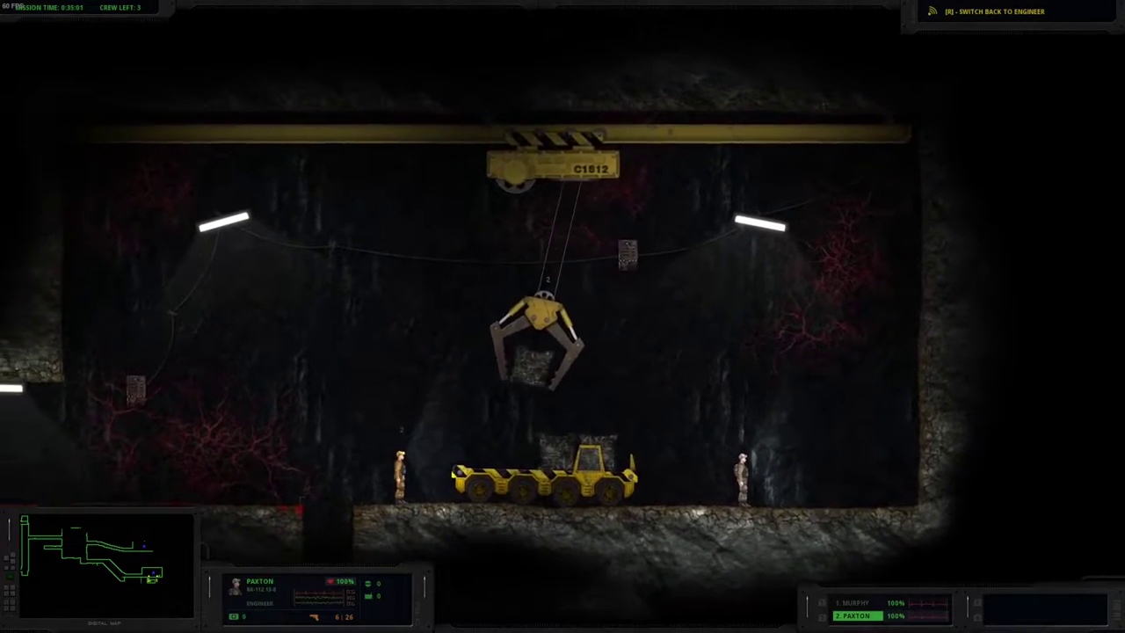
key(Left)
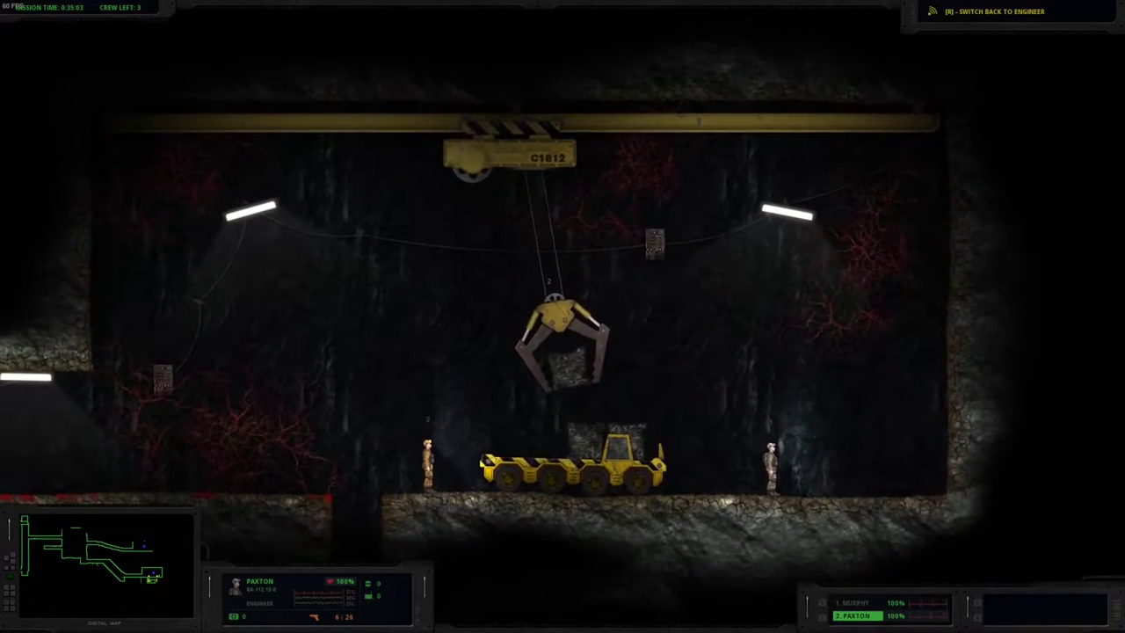
key(space)
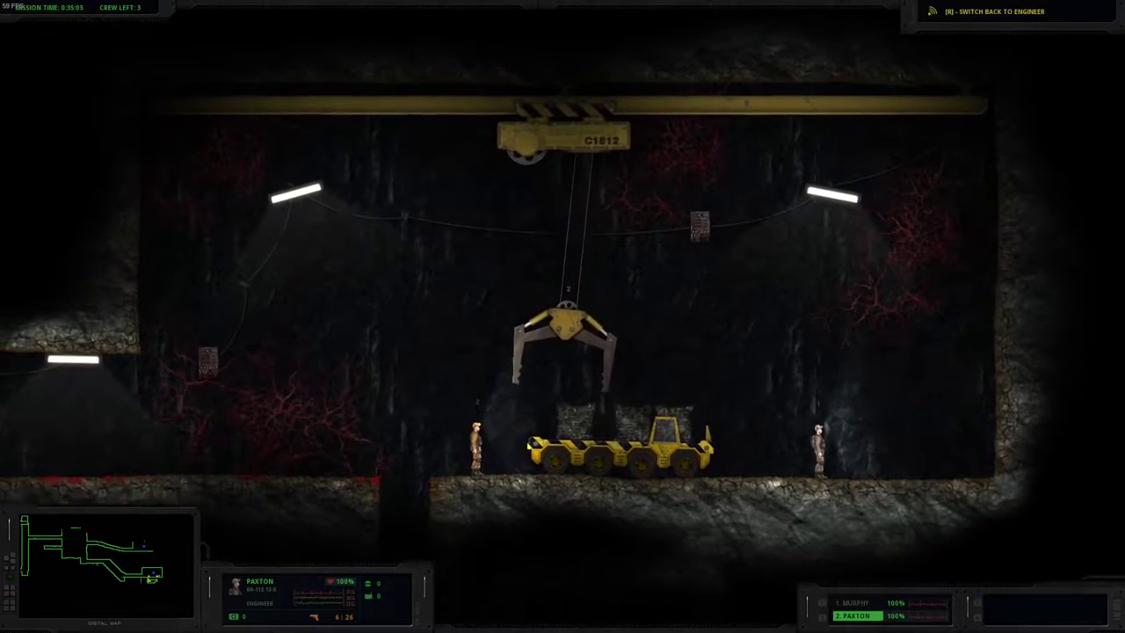
key(Left)
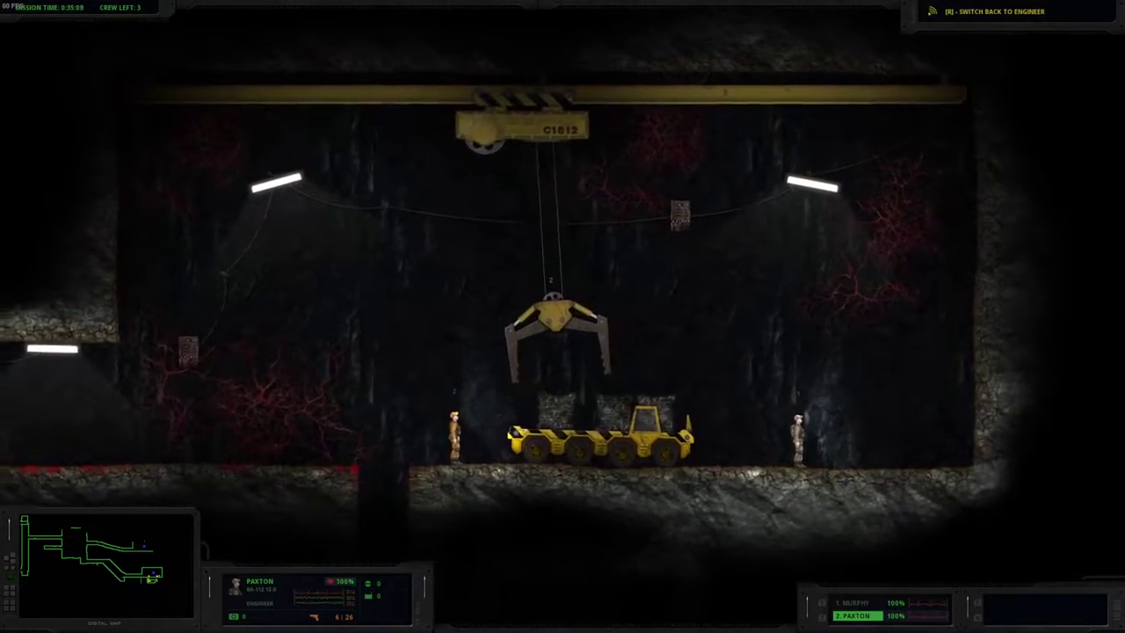
key(Left)
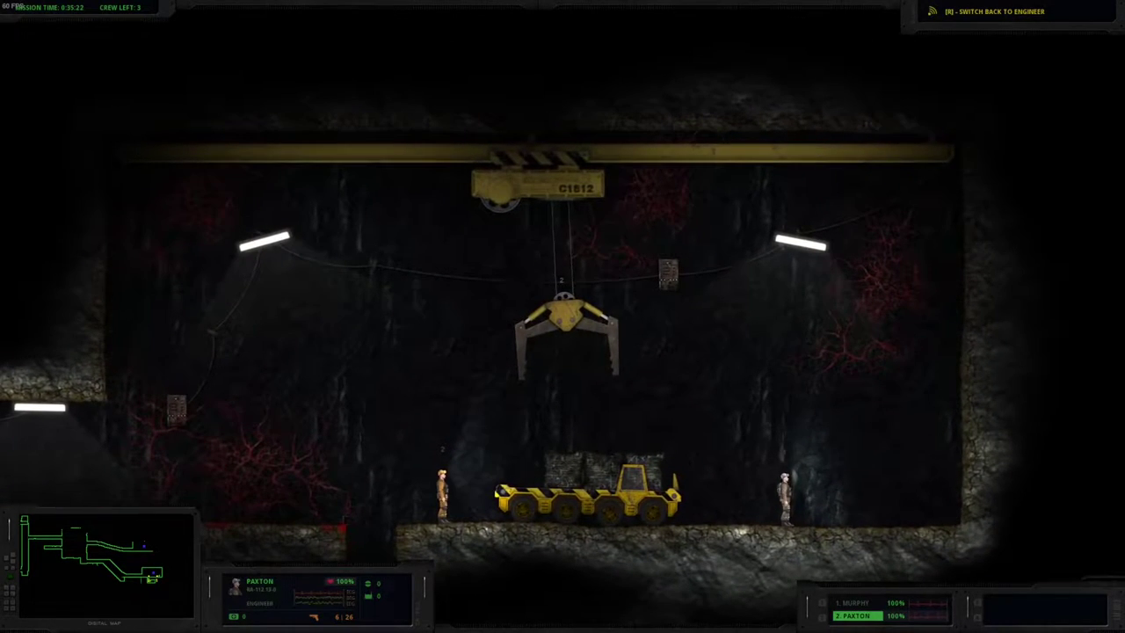
Step: Switch to Murphy and walk him left over the floor gap, past the Crane Room sign
key(1)
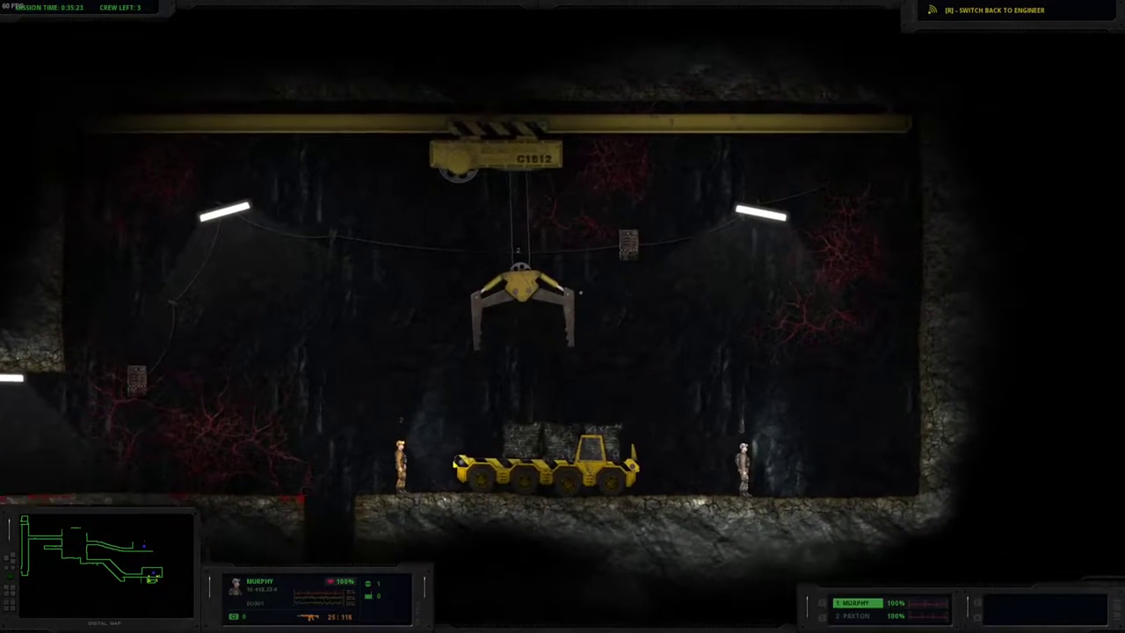
key(a)
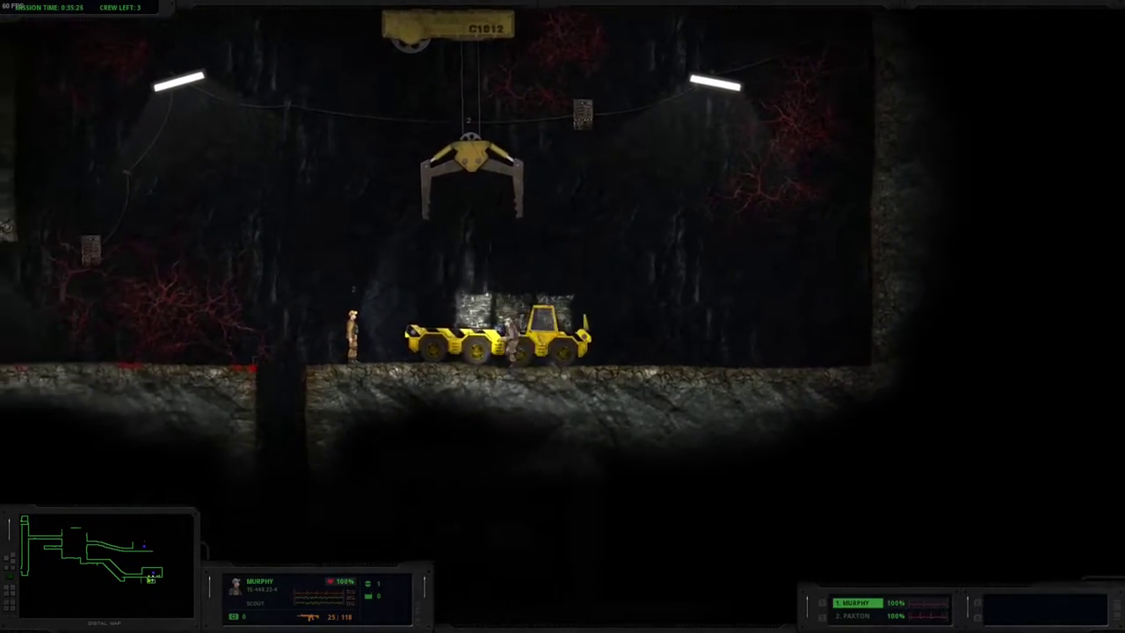
key(space)
key(a)
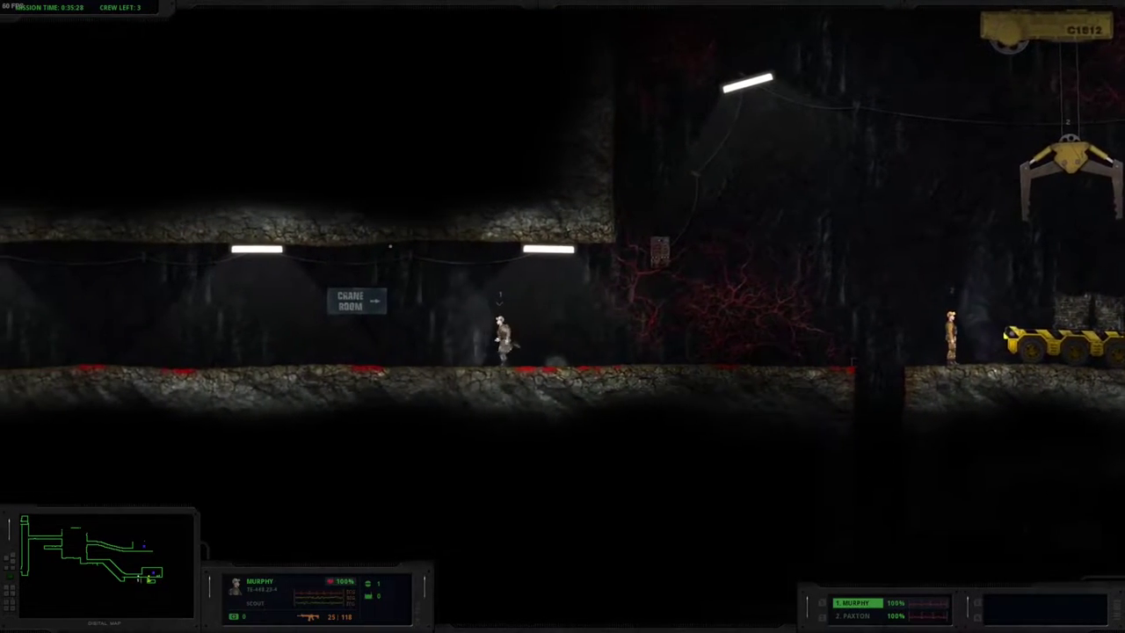
key(a)
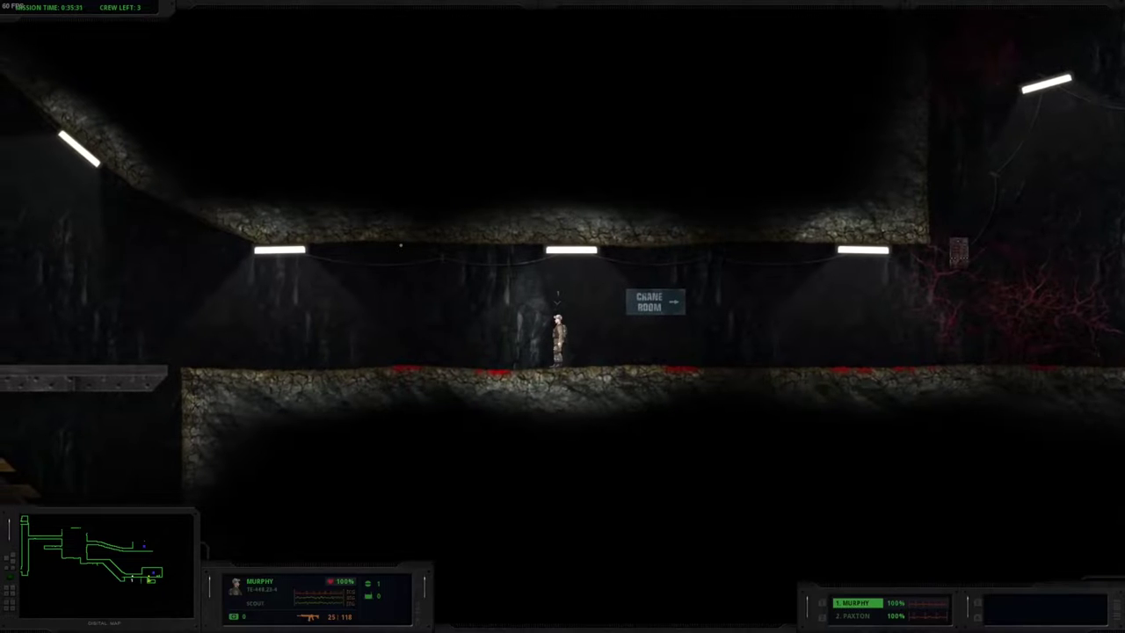
key(a)
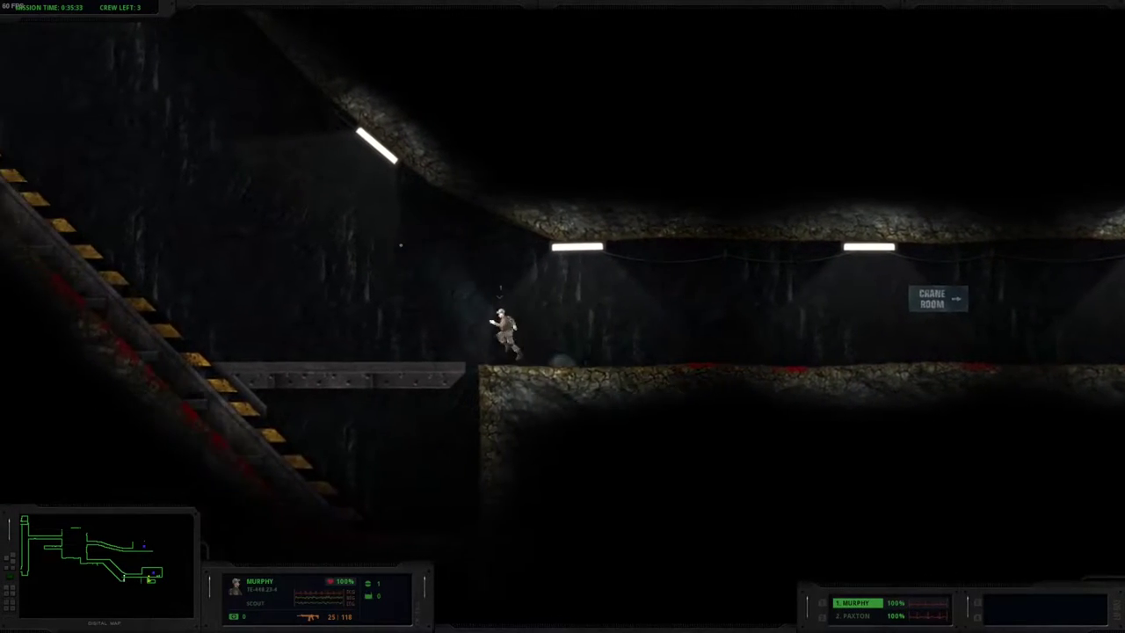
Step: Put Murphy on the metal walkway, then walk Paxton up to the truck's cab
key(a)
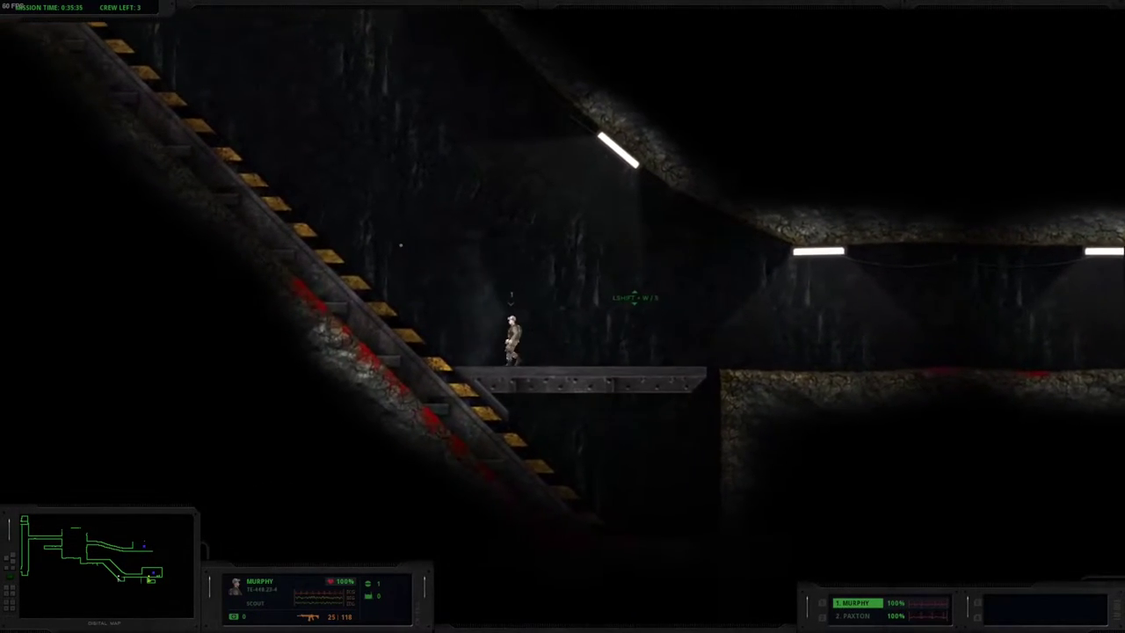
key(2)
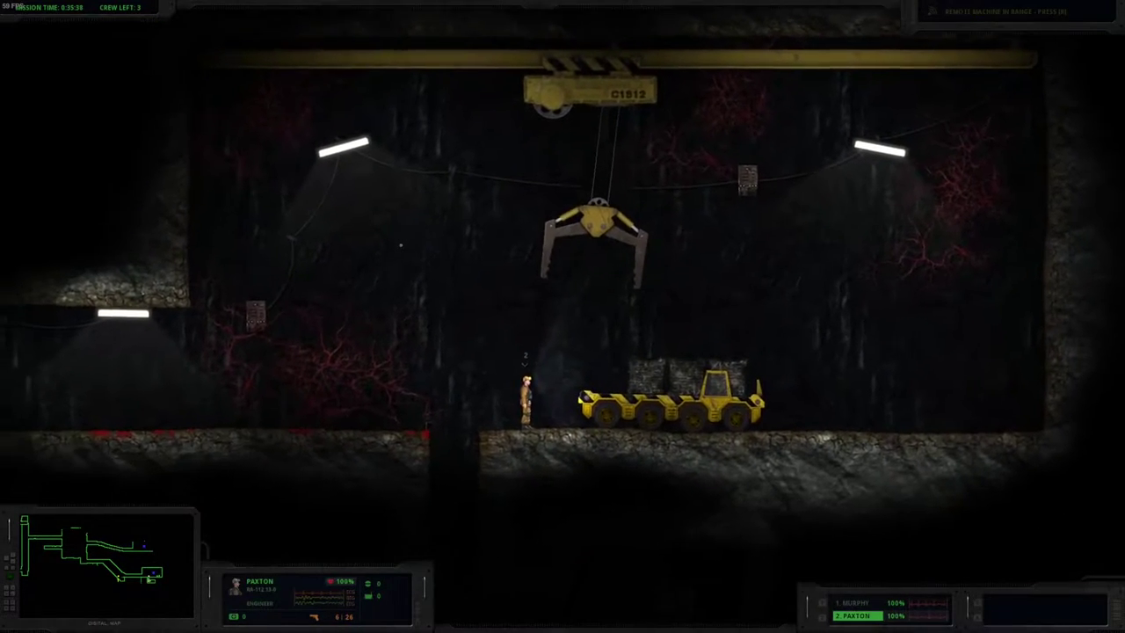
key(d)
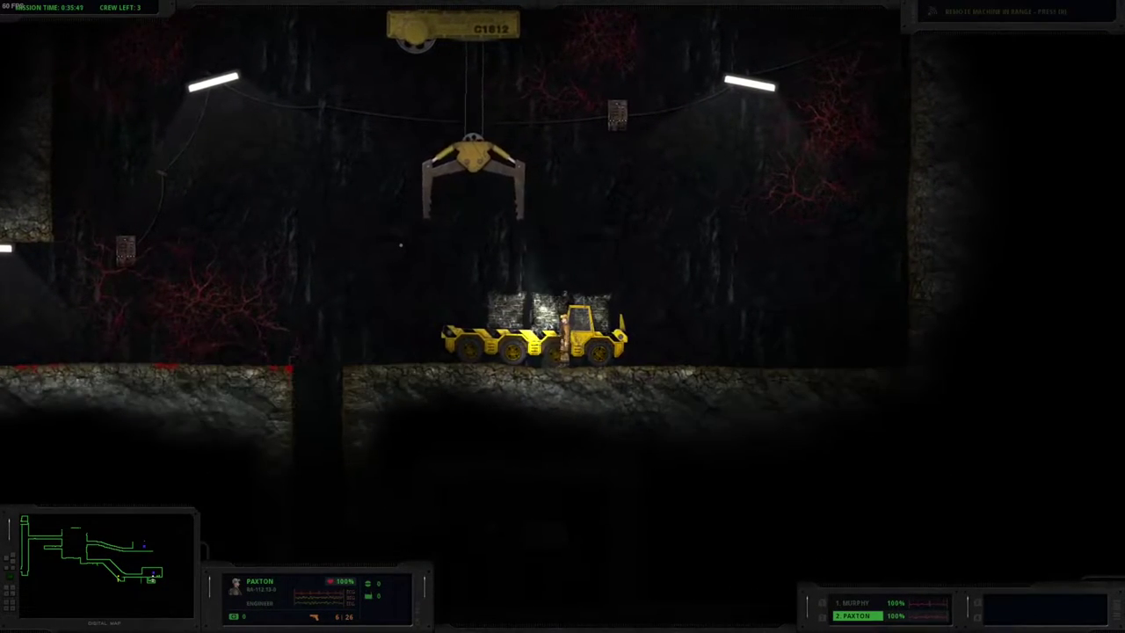
Step: Board the dump truck as Paxton and drive it left past the crane
key(e)
key(a)
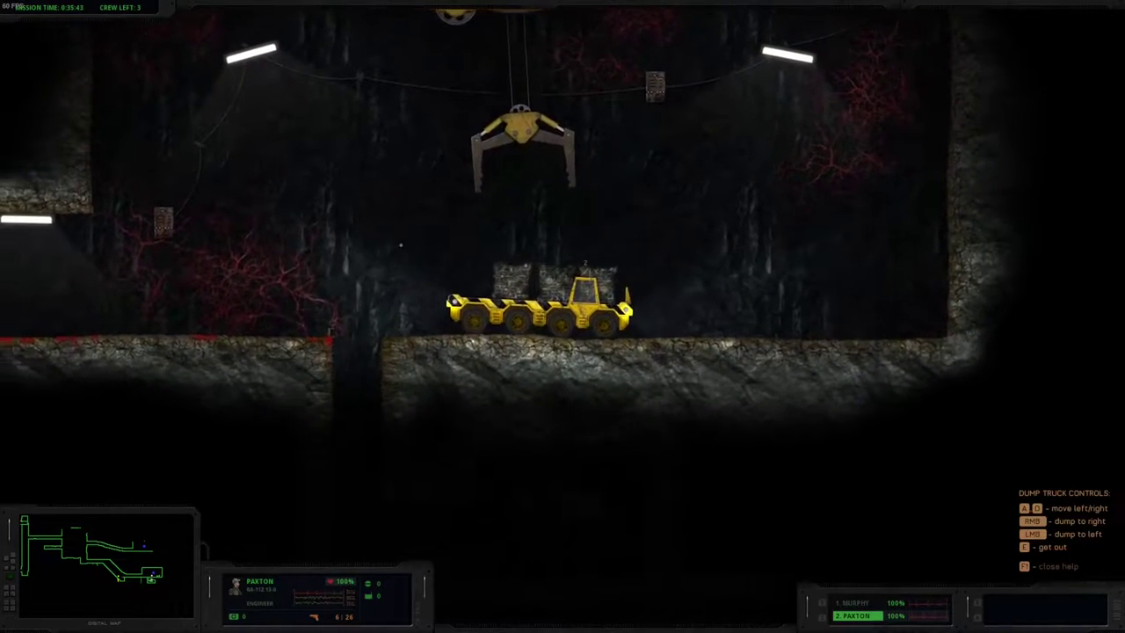
key(a)
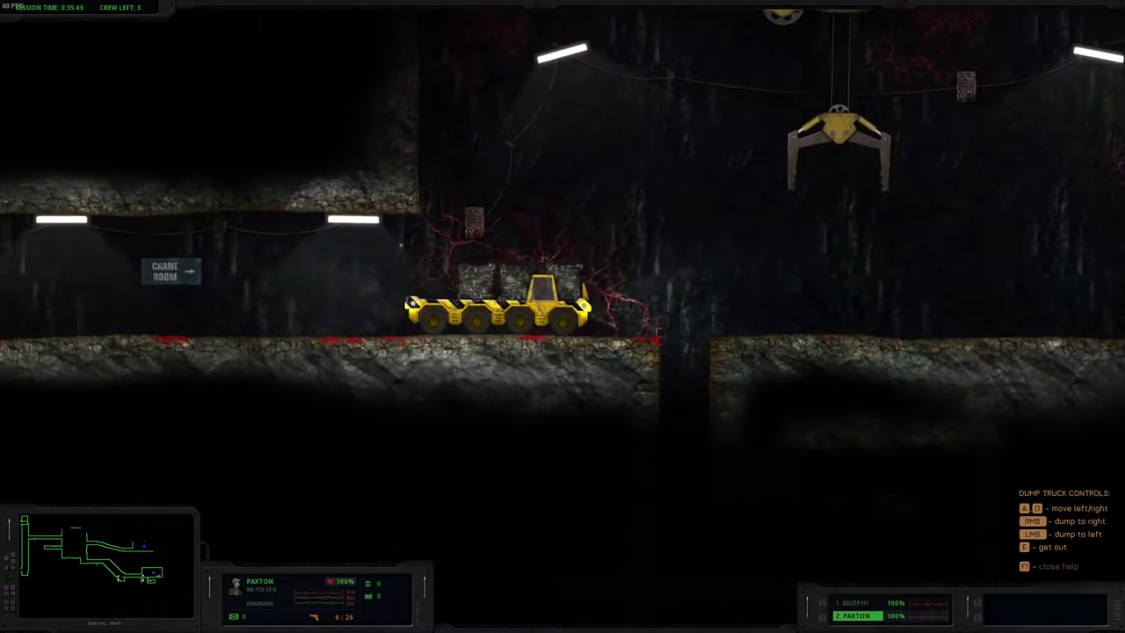
key(a)
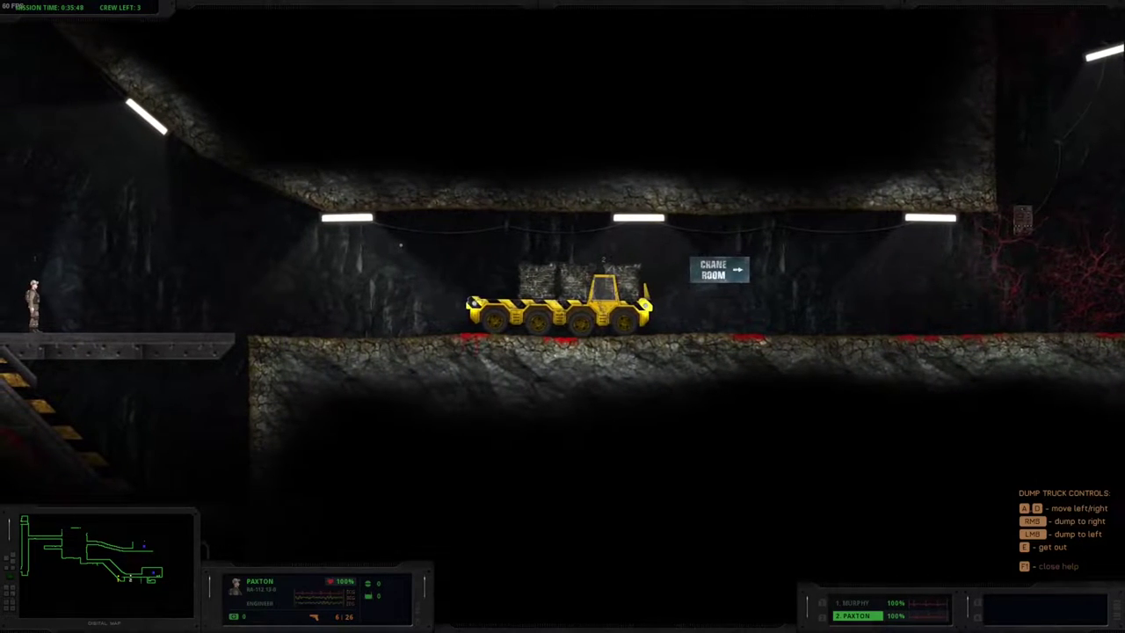
Step: Drive the truck left past the crew member and along the ledge into the cage
key(a)
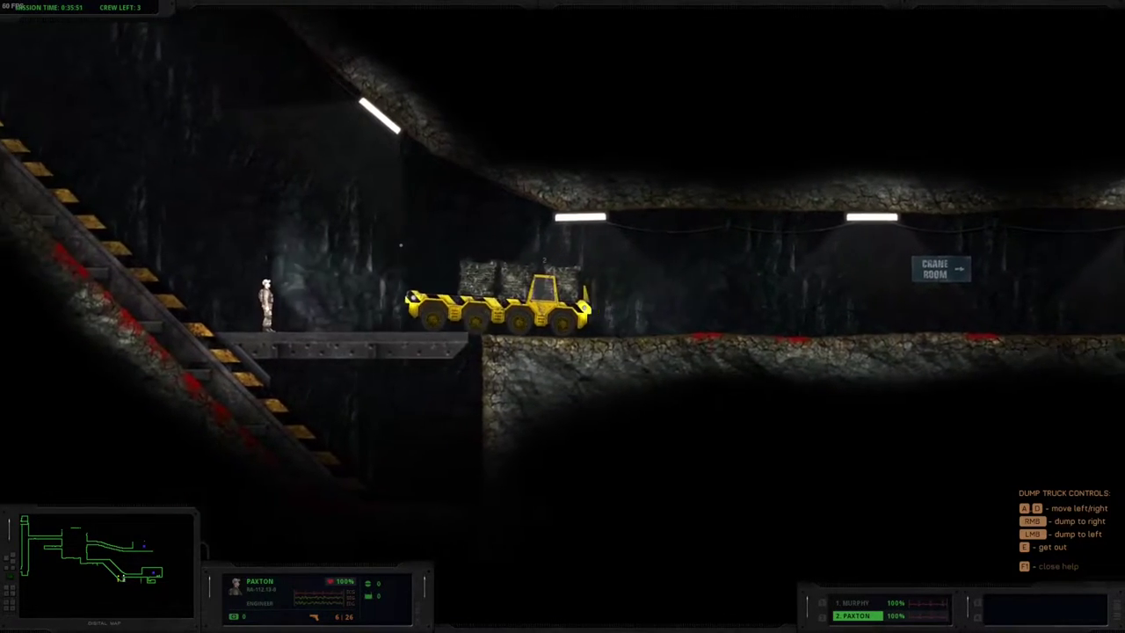
key(a)
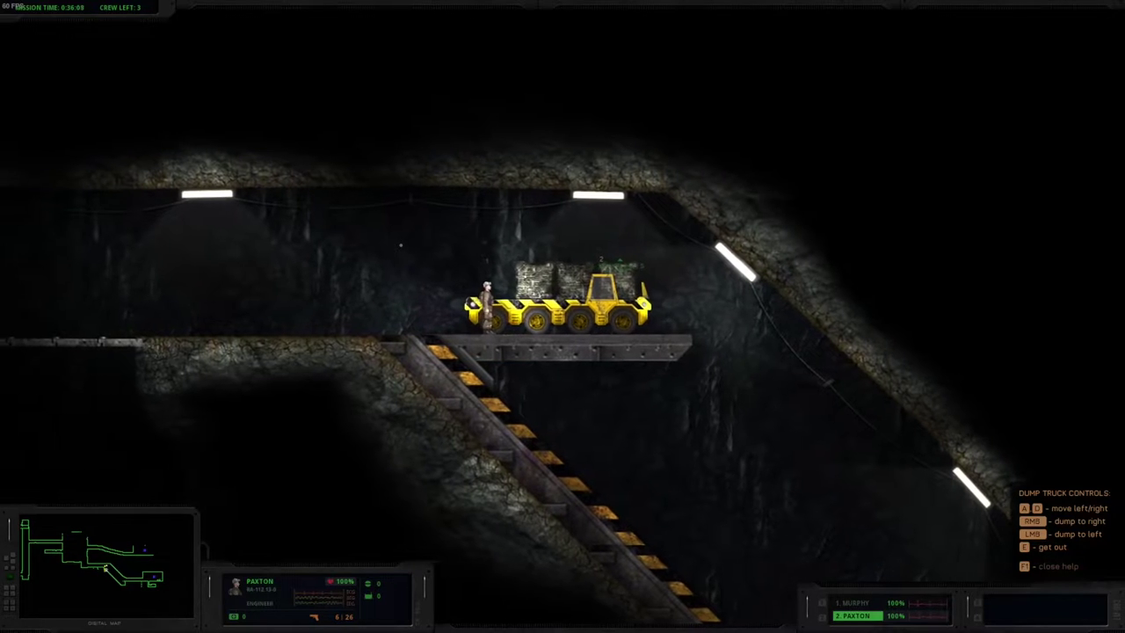
key(a)
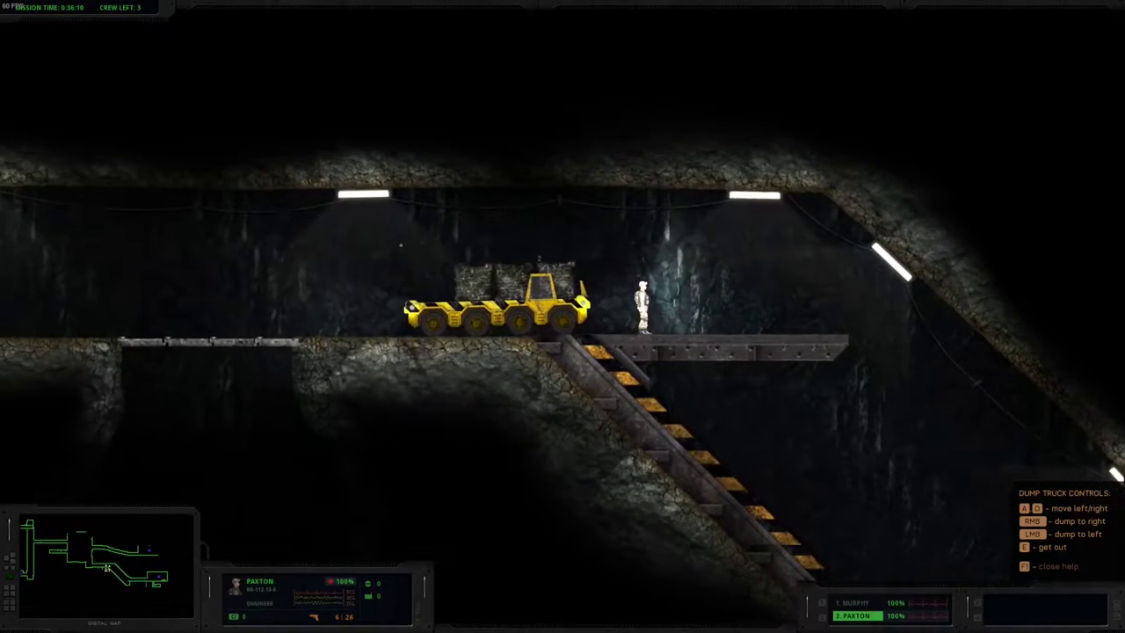
key(a)
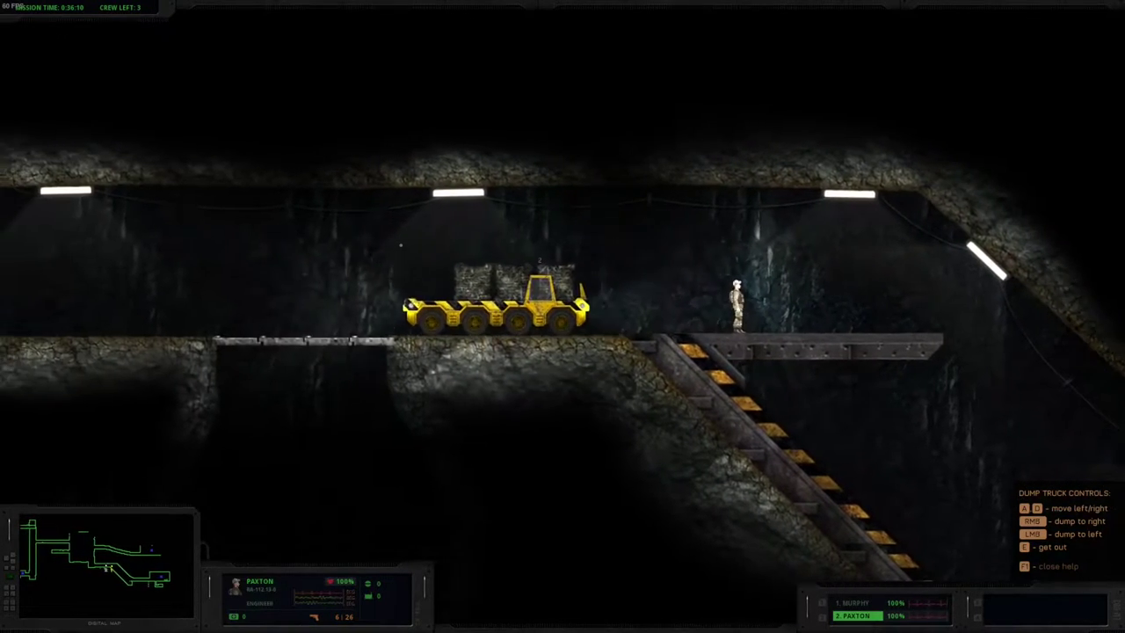
key(a)
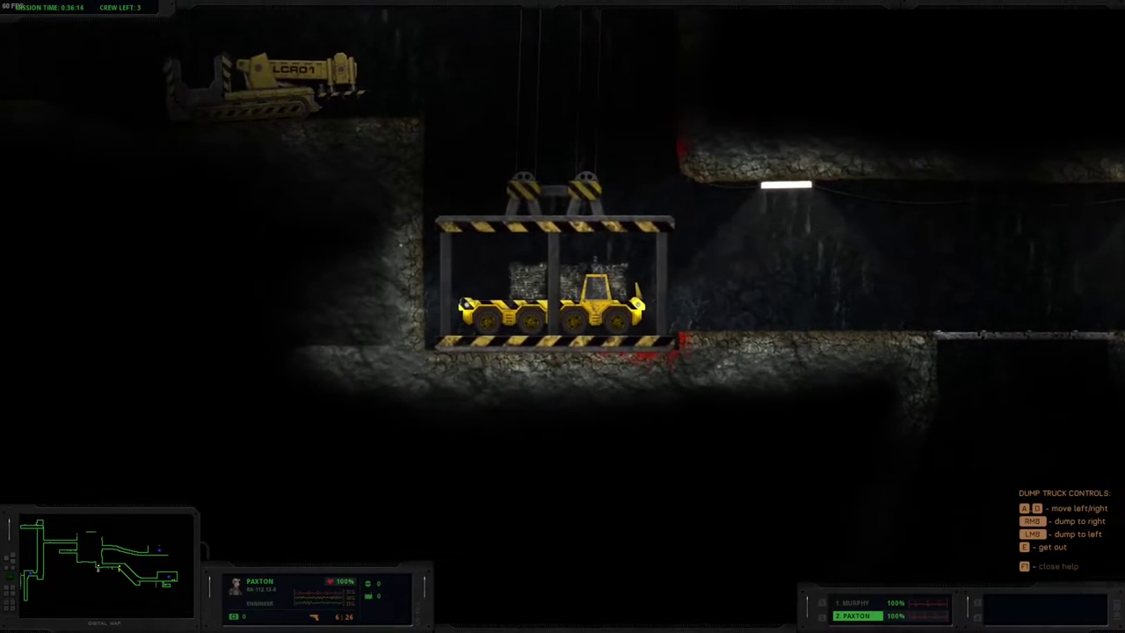
Step: Switch to Murphy and run him left down the corridor into the cage beside the truck
key(1)
key(a)
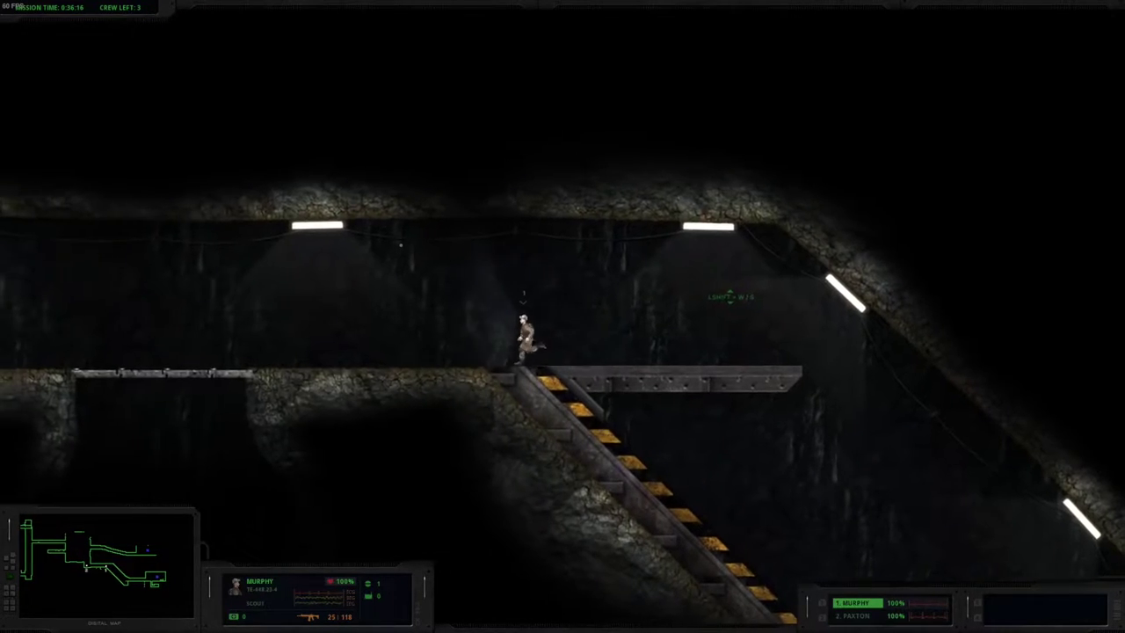
key(a)
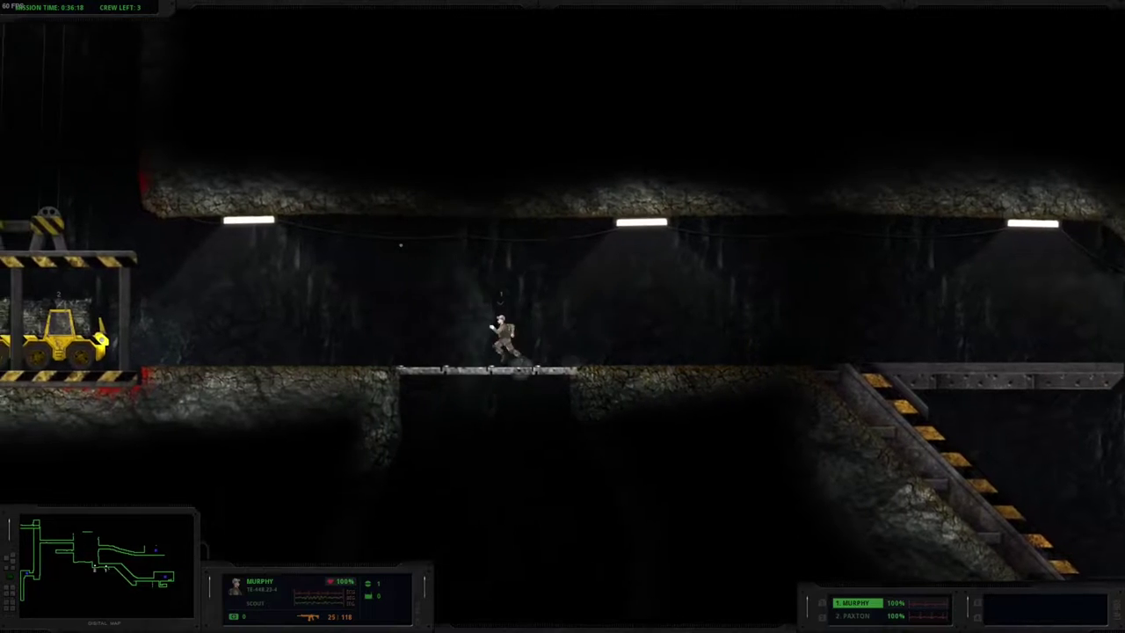
key(a)
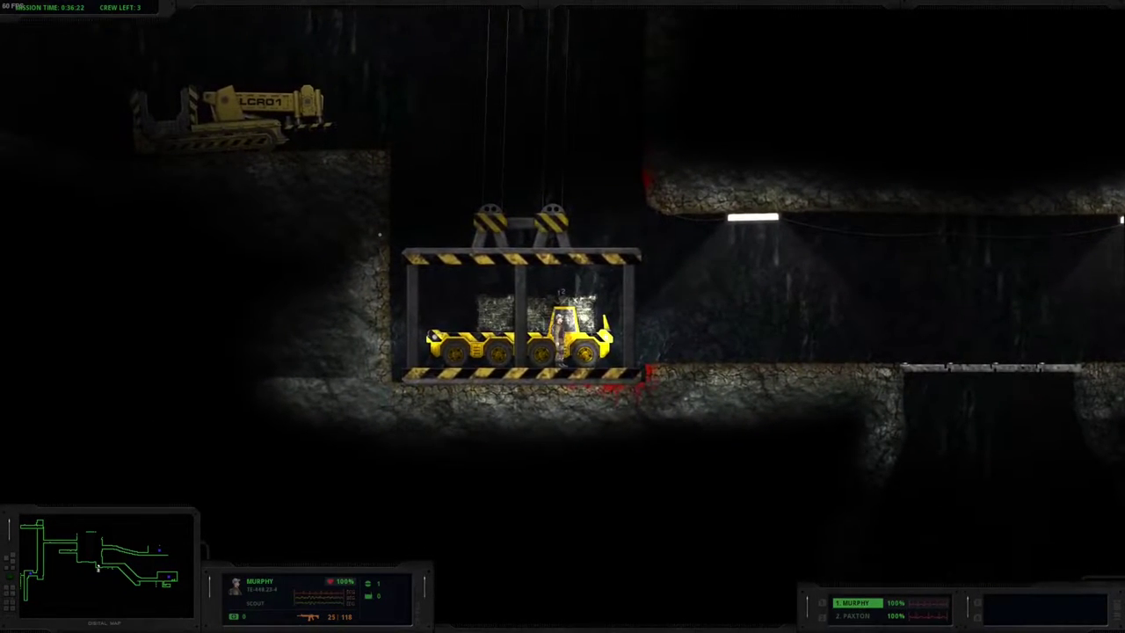
Step: As Paxton, remotely steer the elevator cage and lower it to the pit floor
key(2)
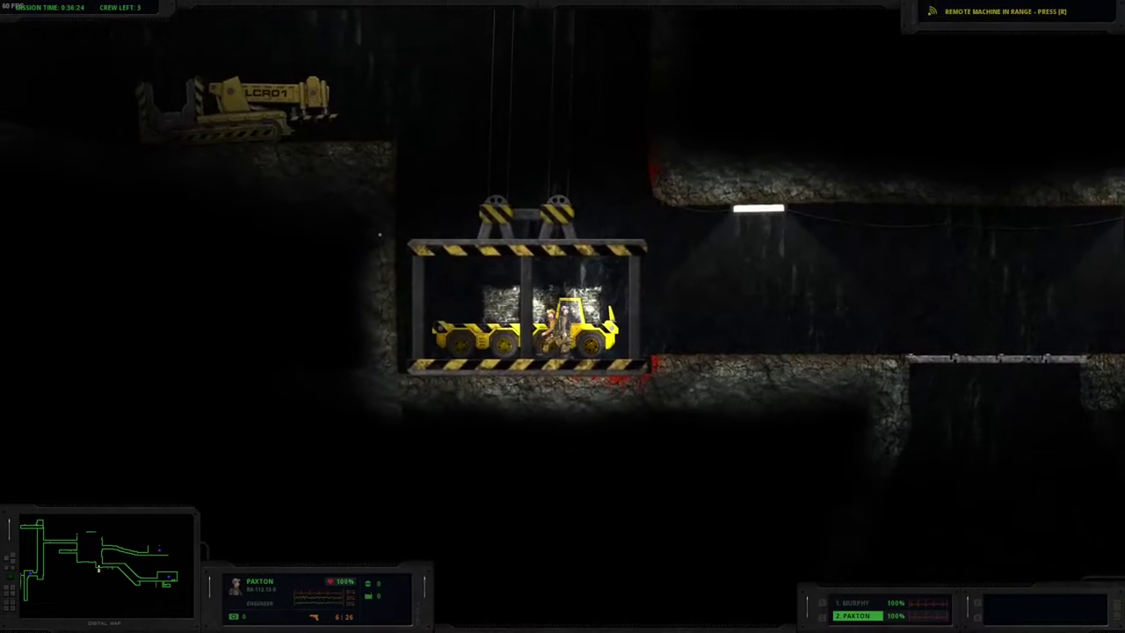
key(r)
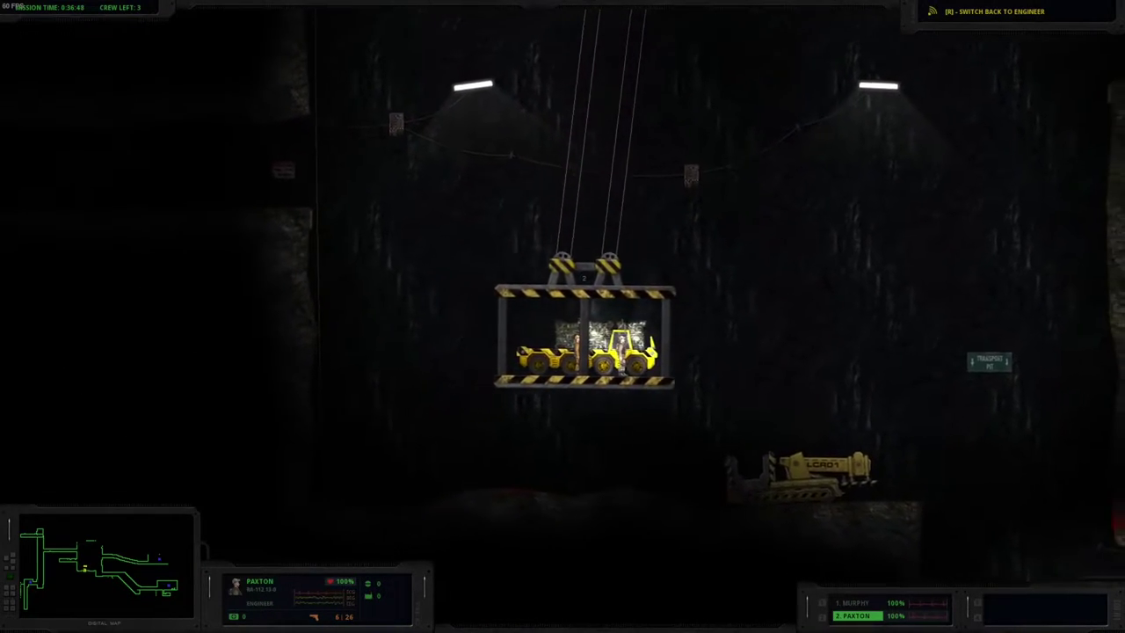
key(Right)
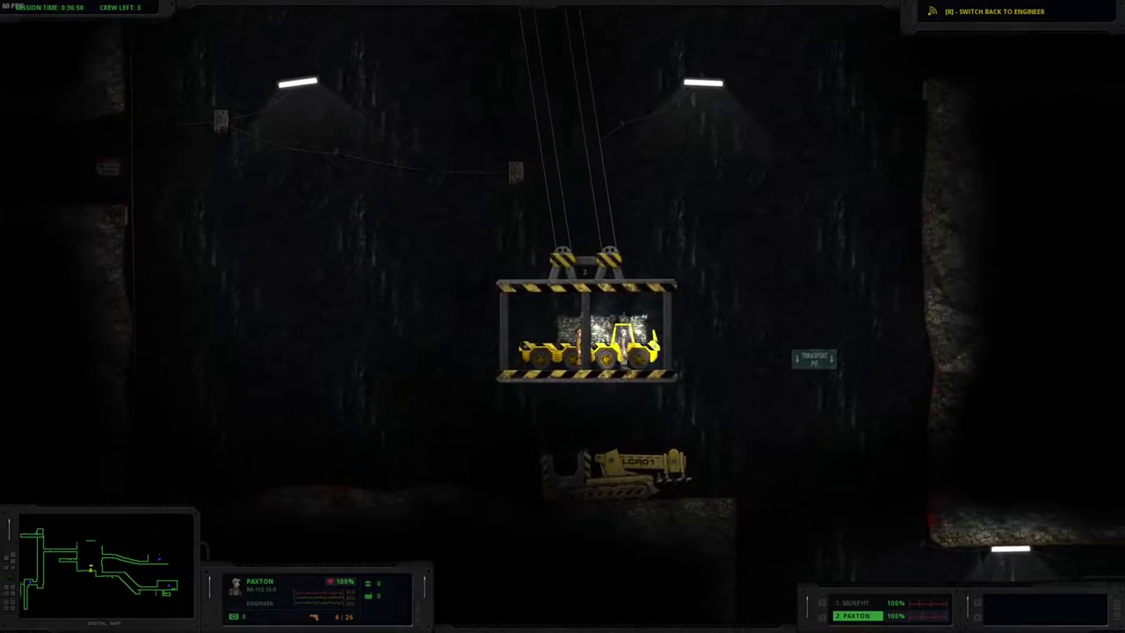
key(Left)
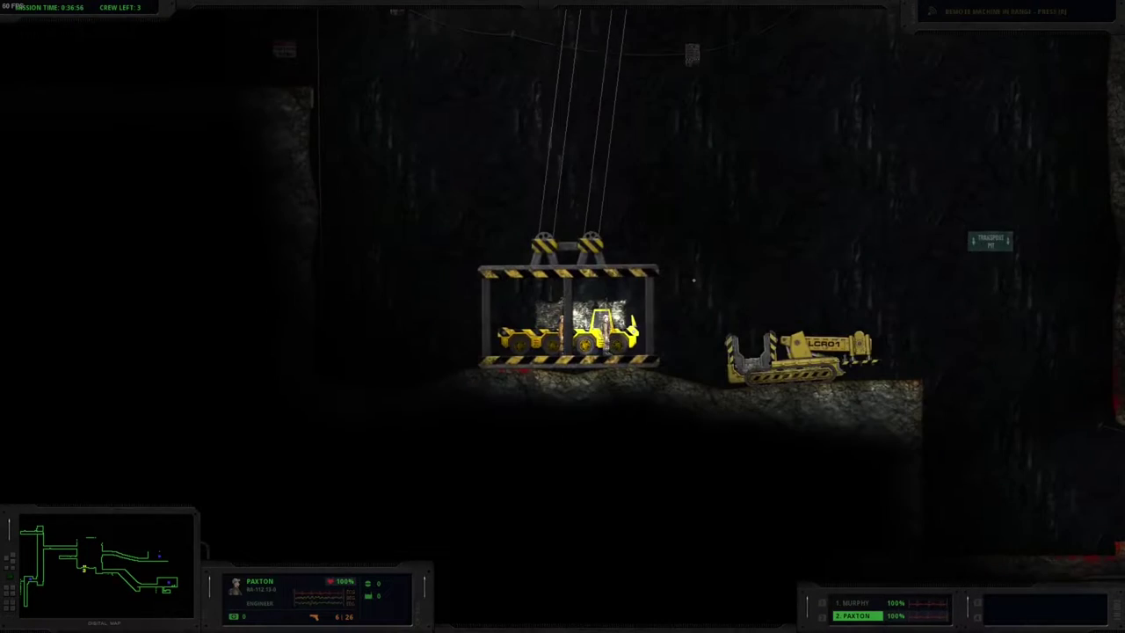
Step: Drive the truck out onto the rock, back it against the wall to dump, and exit
key(e)
key(a)
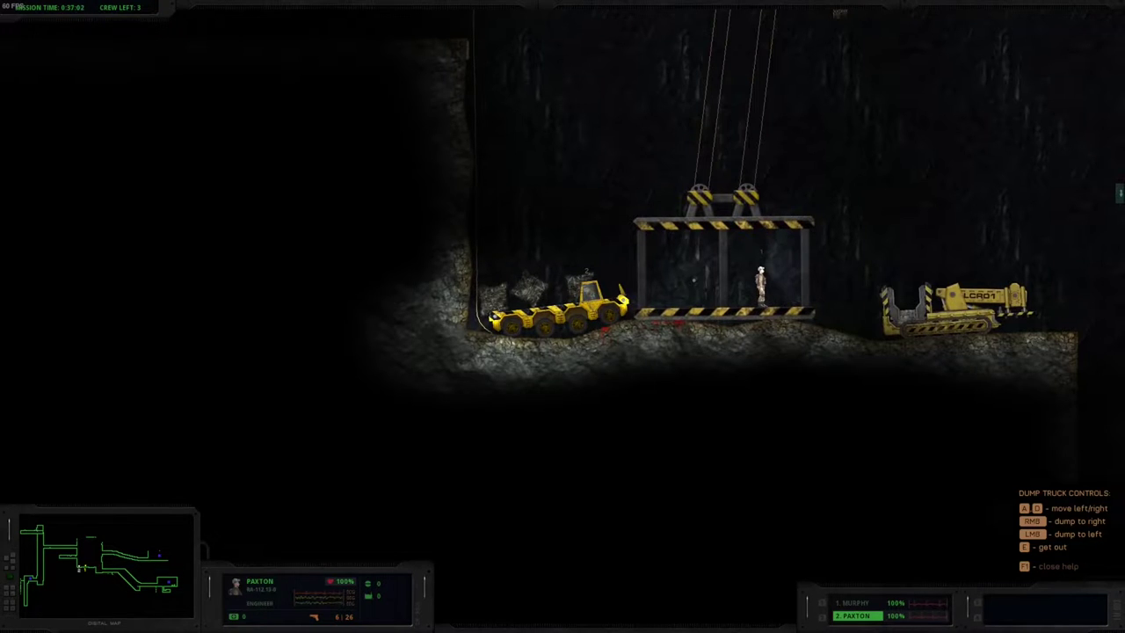
key(a)
key(a)
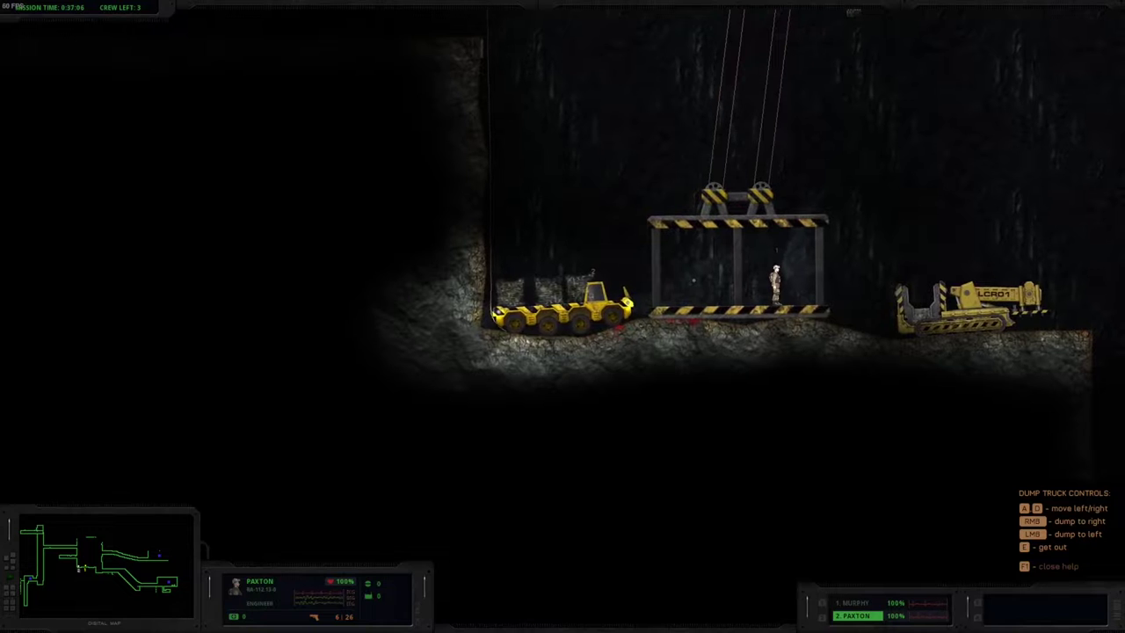
key(e)
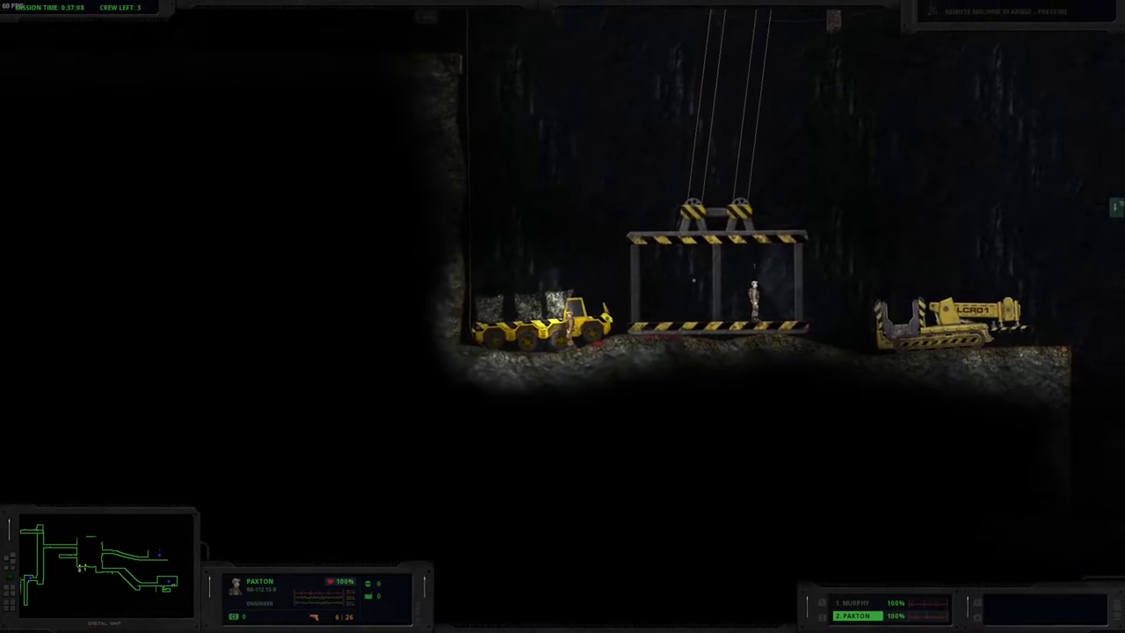
Step: Run Paxton into the cage and raise it with both crew aboard
key(d)
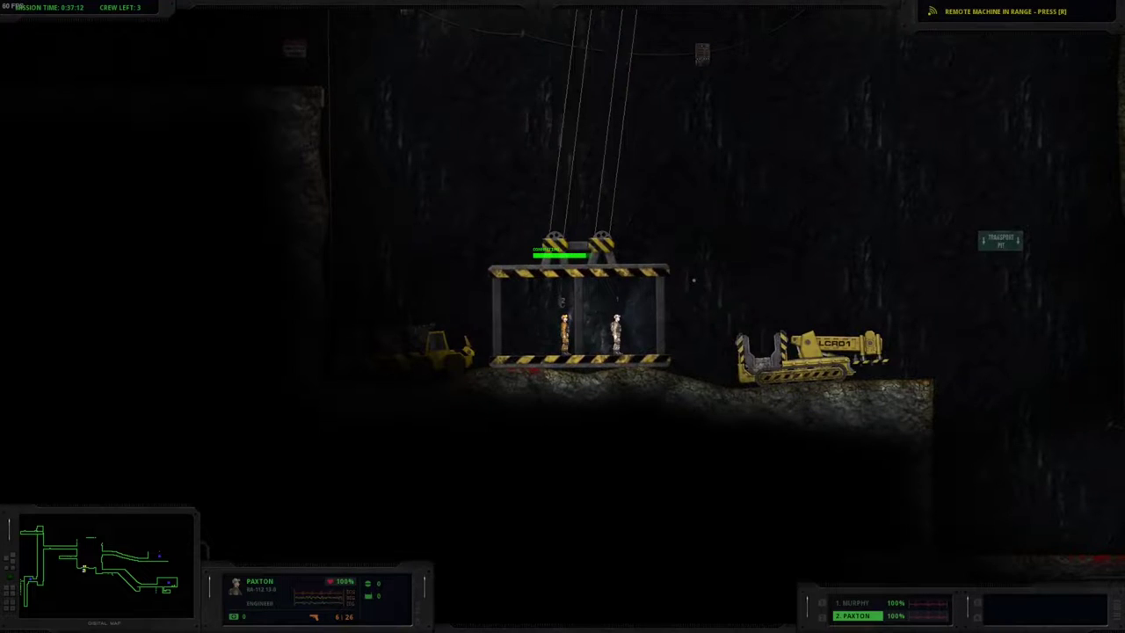
key(r)
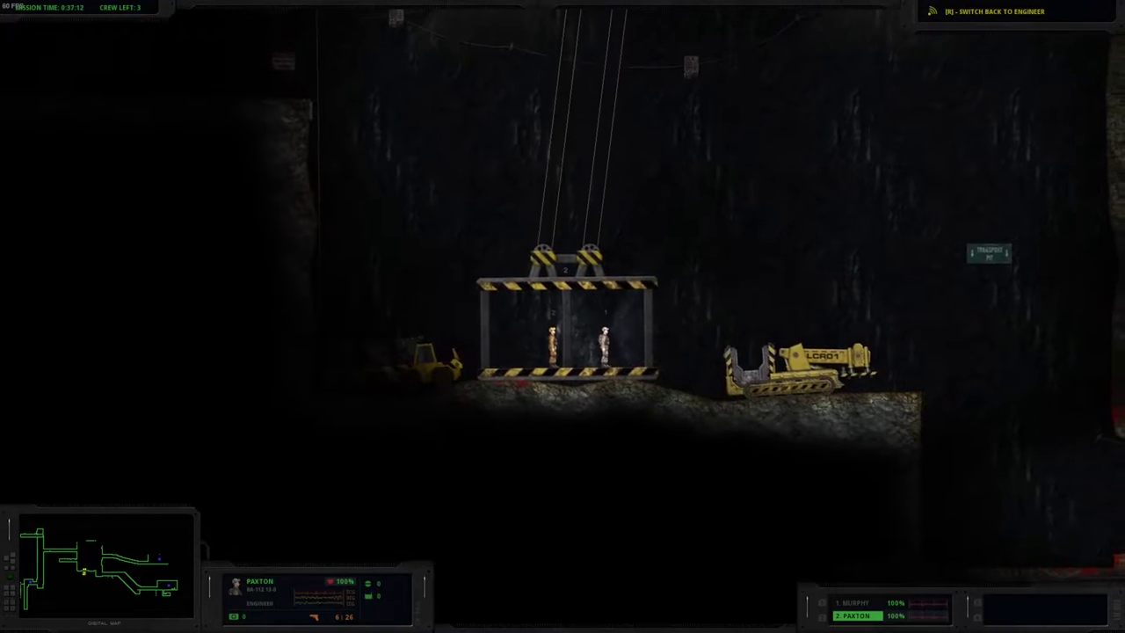
key(w)
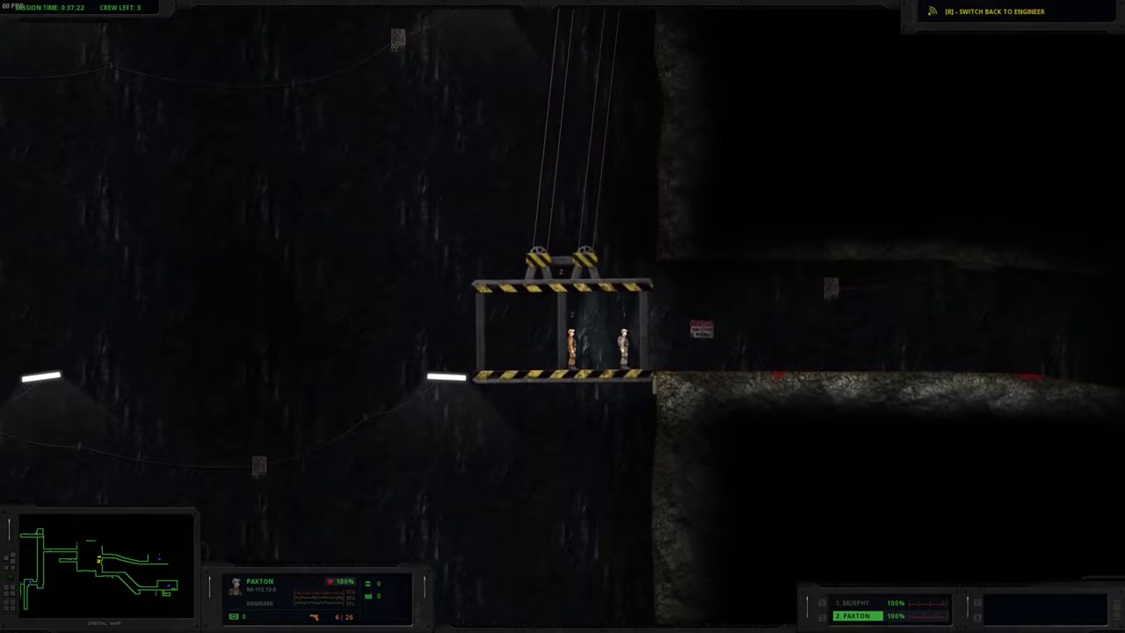
Step: Switch to Murphy and run him right from the cage, down the sloping tunnel toward the crates
key(1)
key(d)
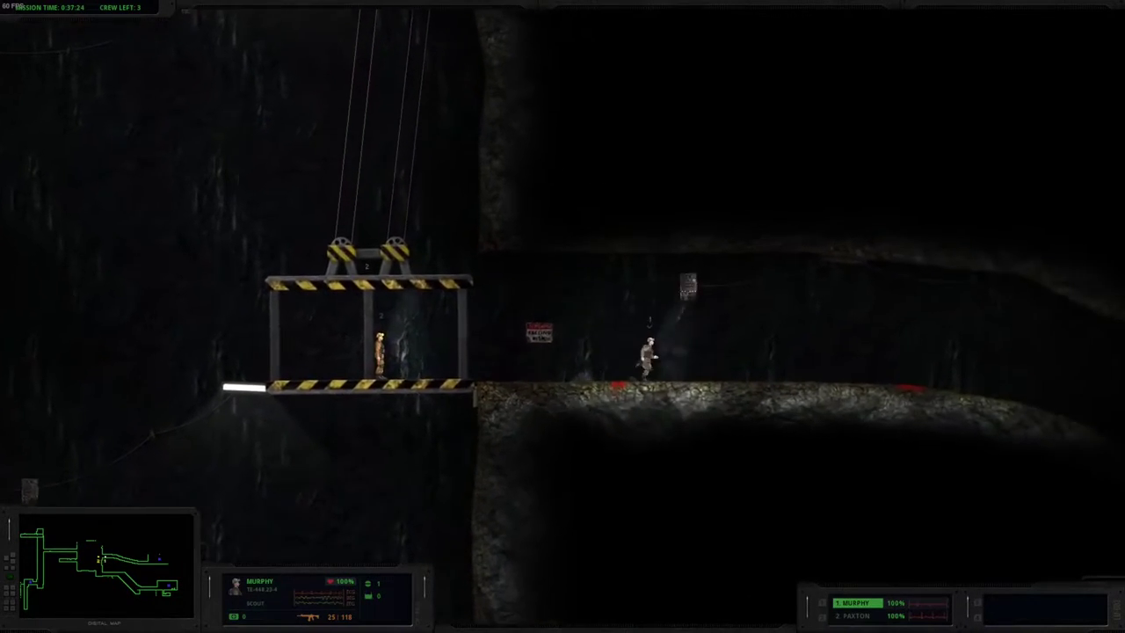
key(d)
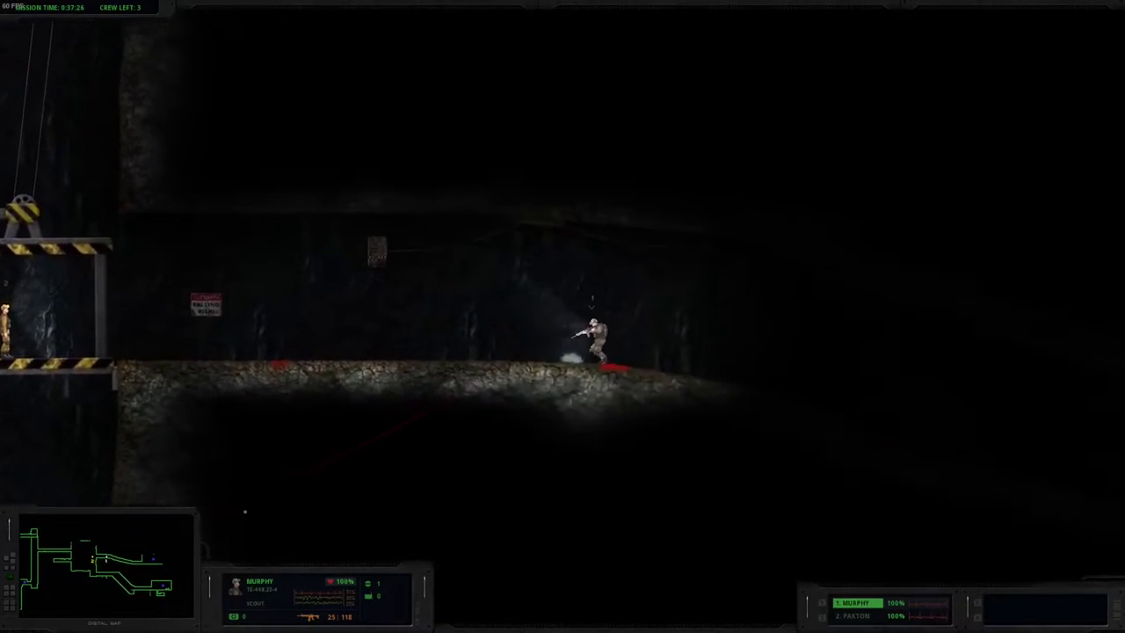
key(d)
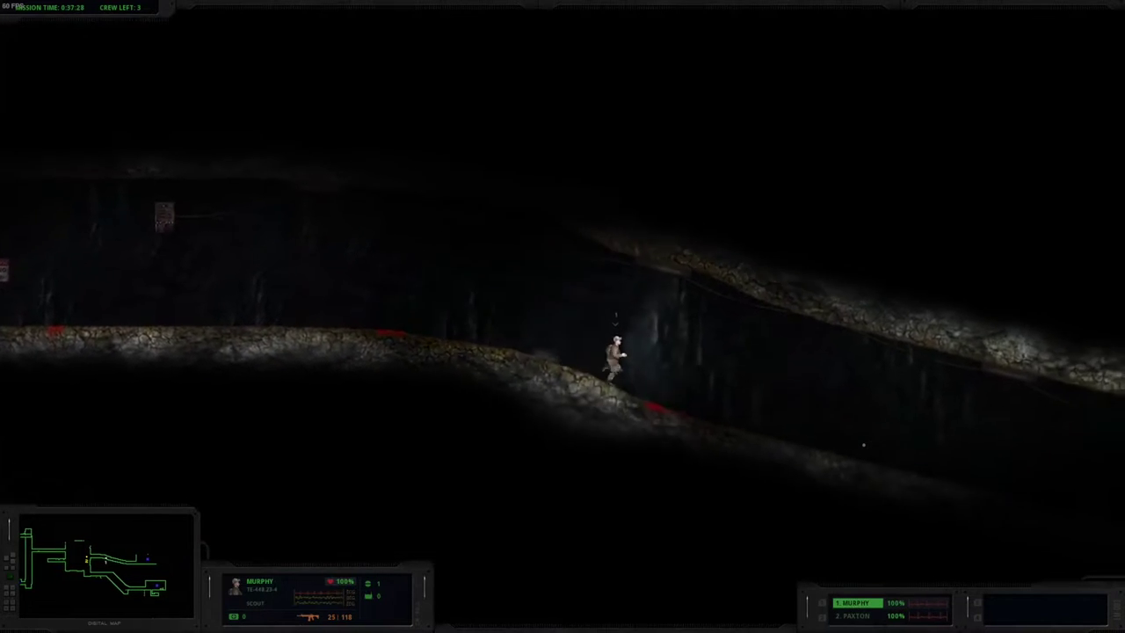
key(d)
key(d)
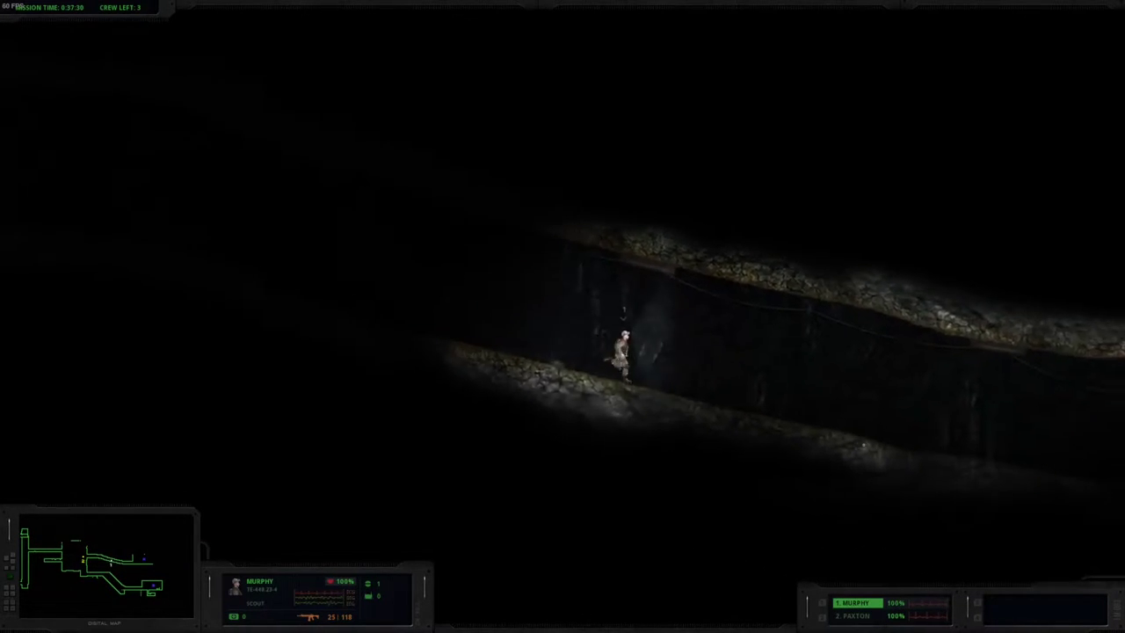
key(d)
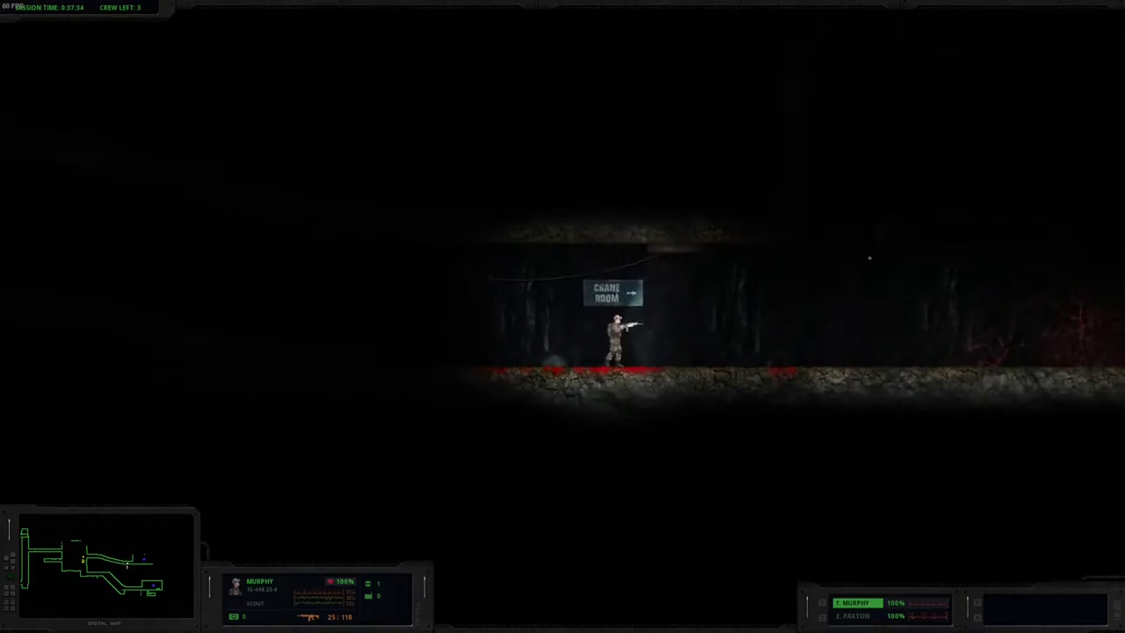
key(d)
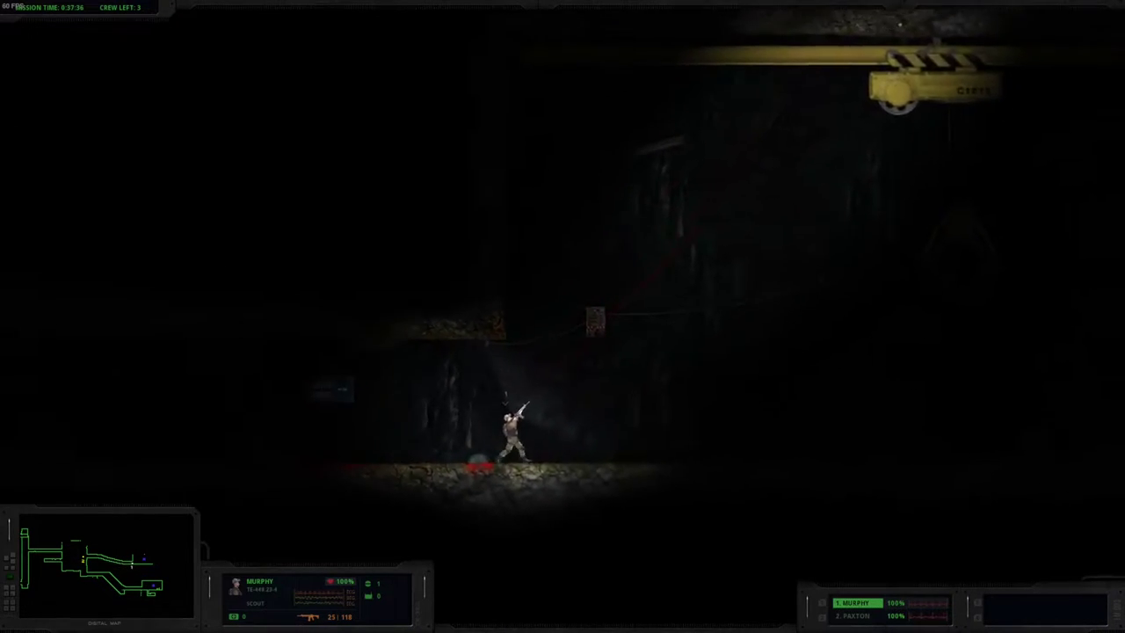
key(d)
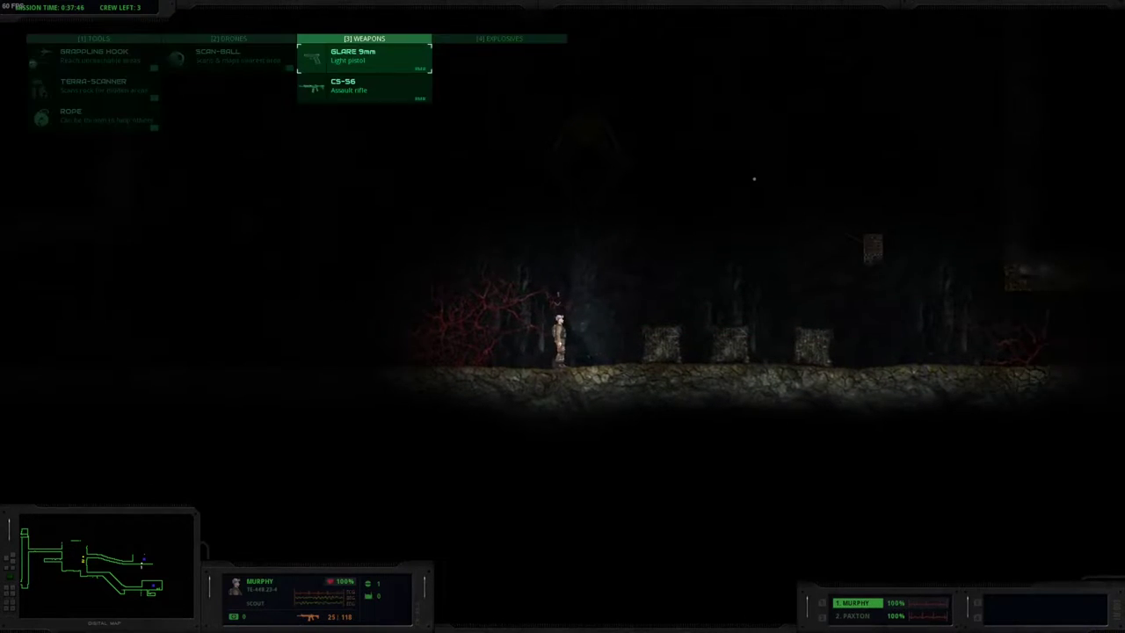
Step: Fire the grappling rope right and straight up, swinging Murphy past the crates and climbing
click(787, 185)
key(d)
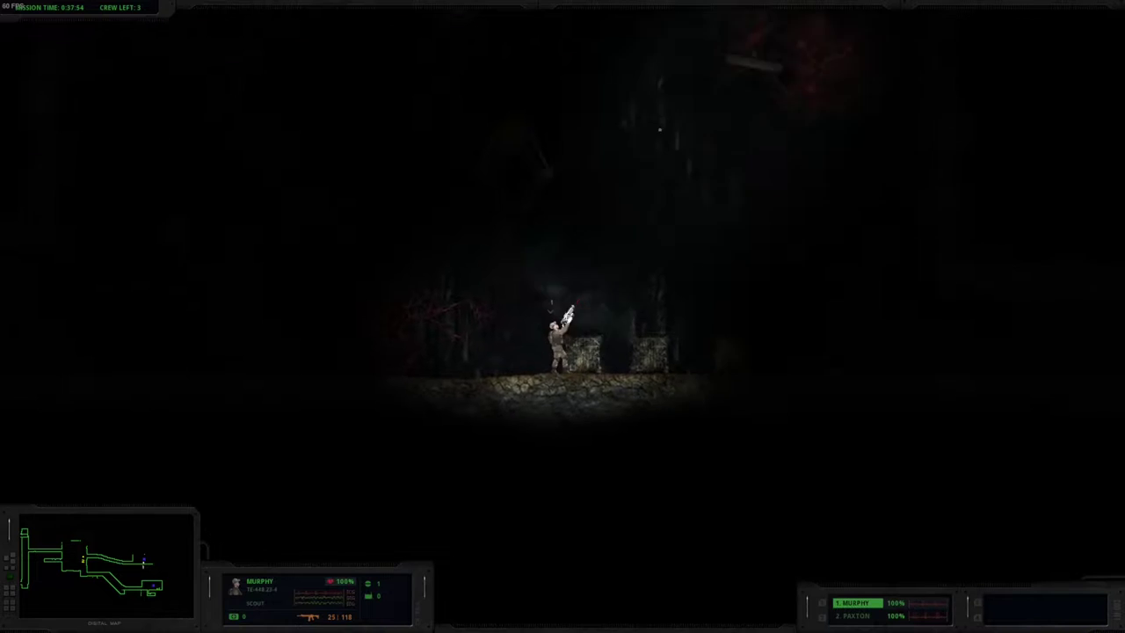
click(575, 44)
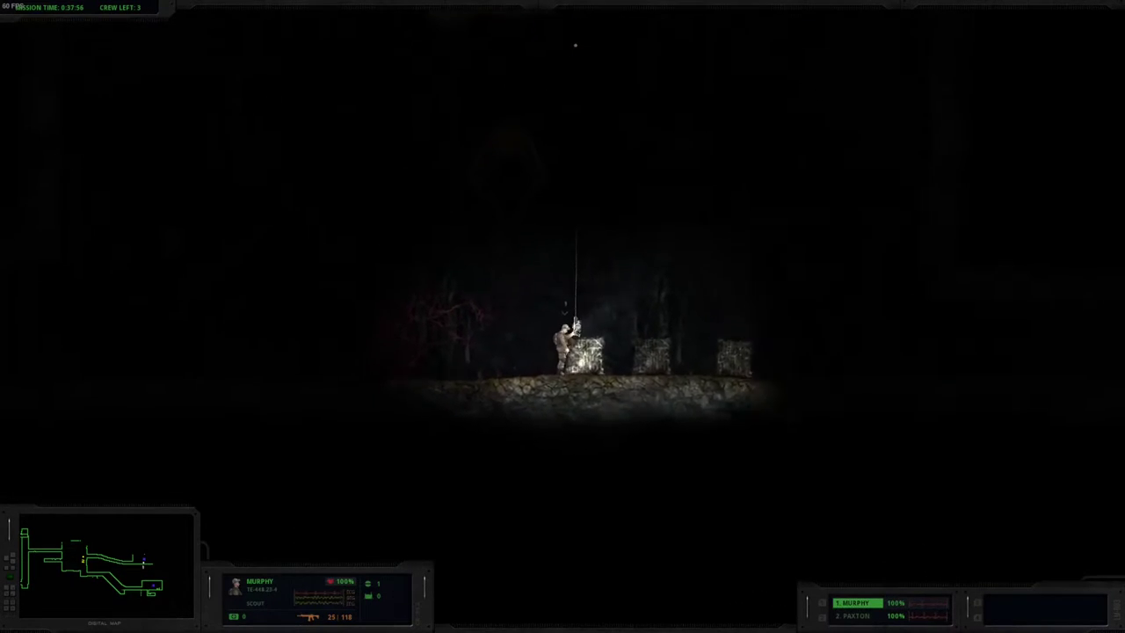
key(a)
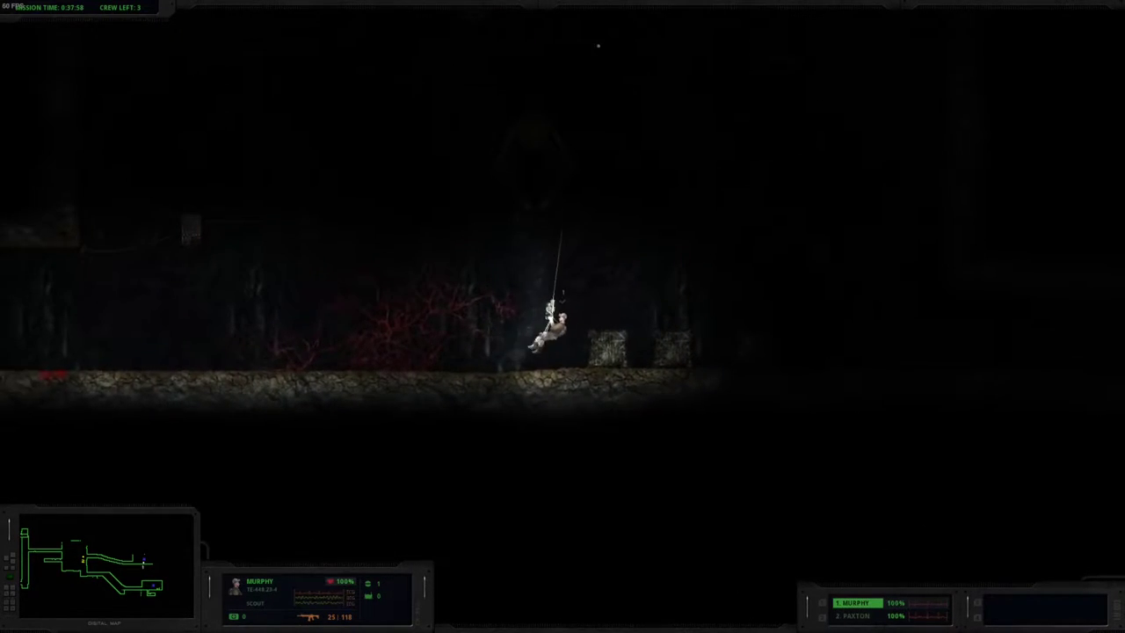
key(w)
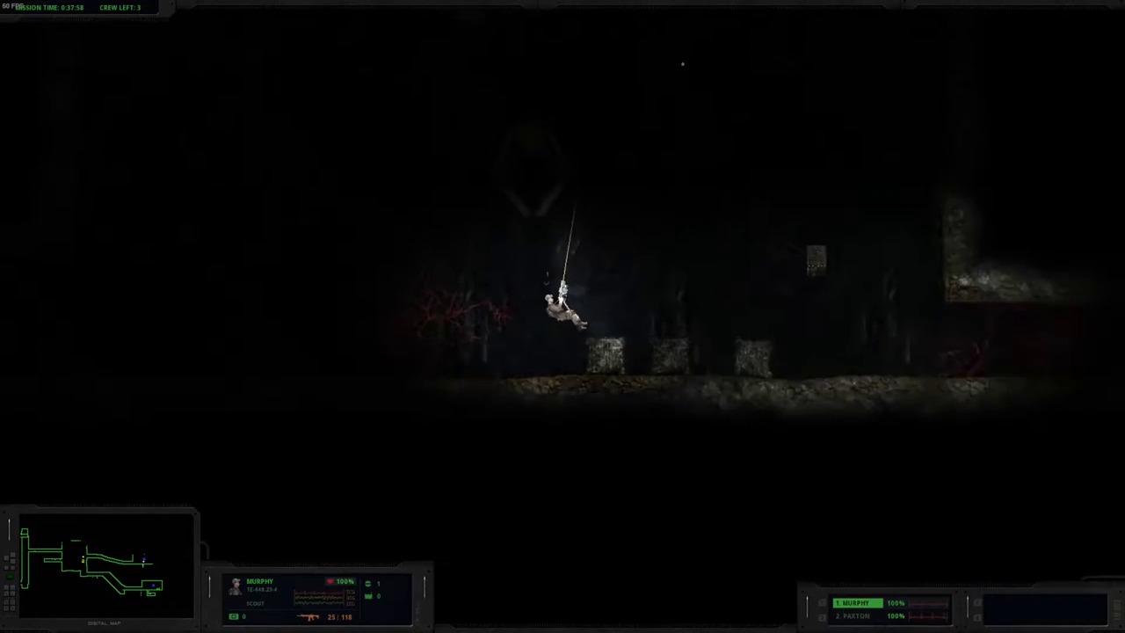
Step: Select the grappling rope tool, fire it at the ceiling, then drop to the floor and bring up weapons
key(s)
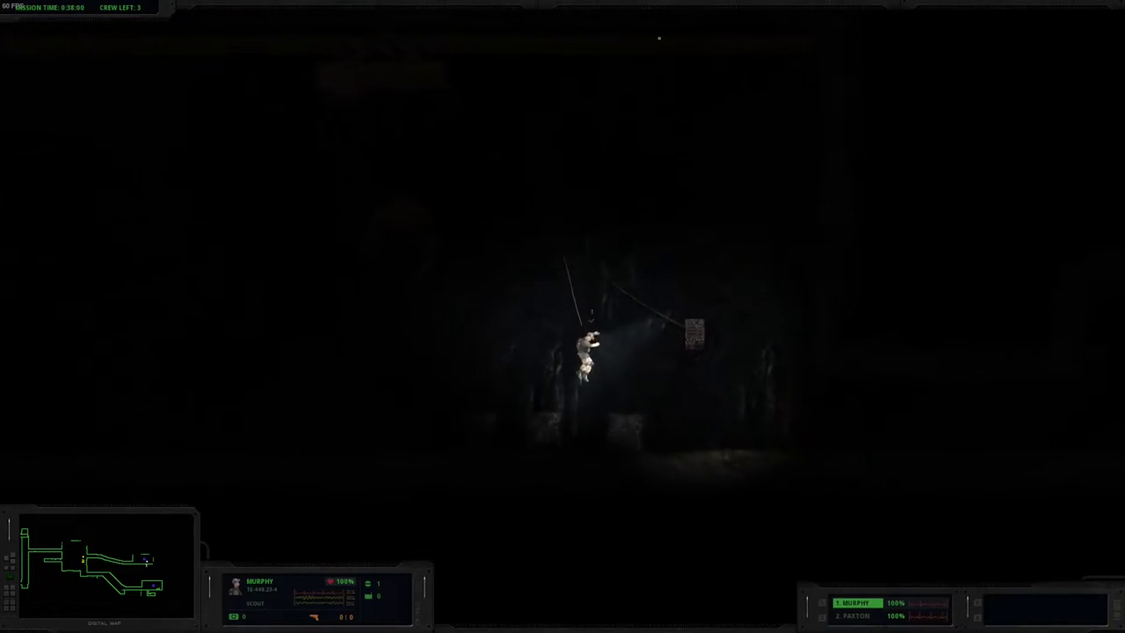
key(1)
click(619, 105)
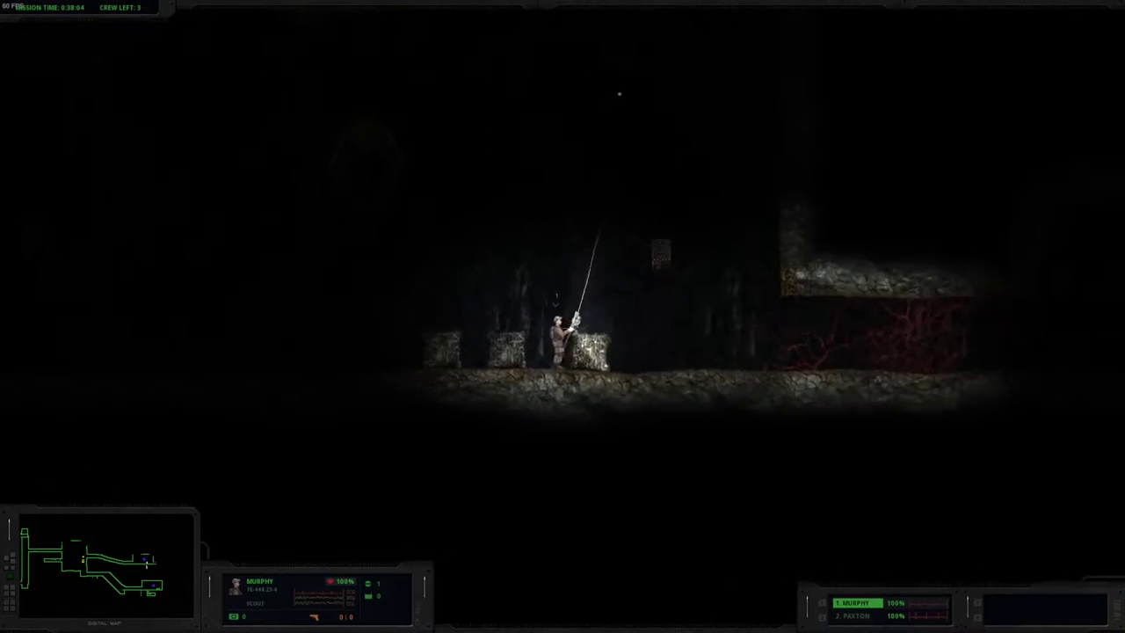
key(space)
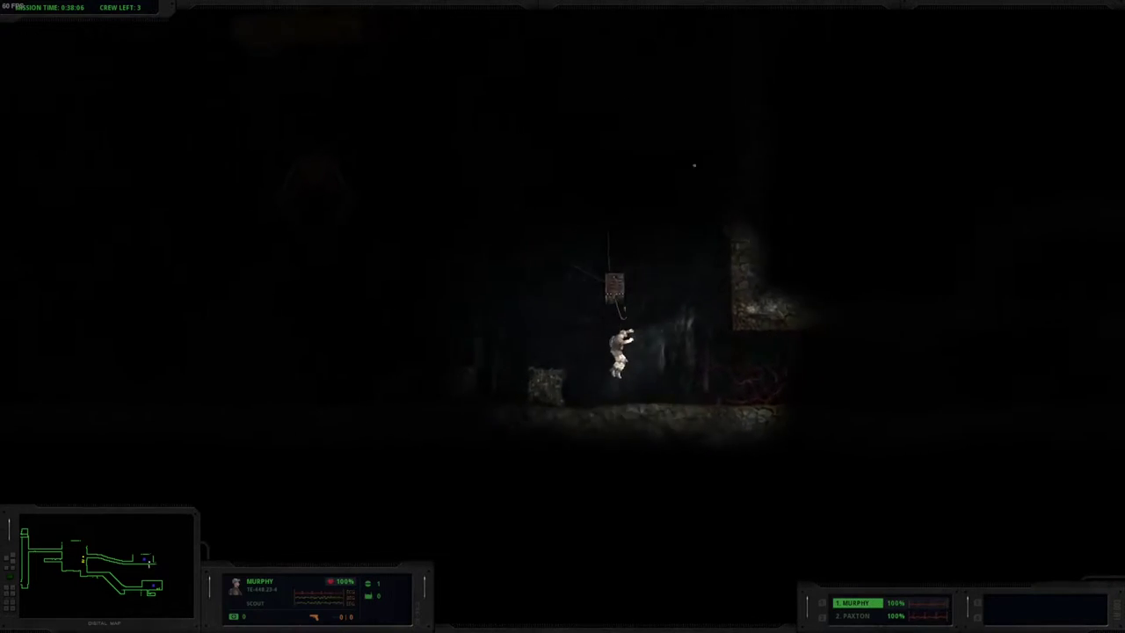
key(3)
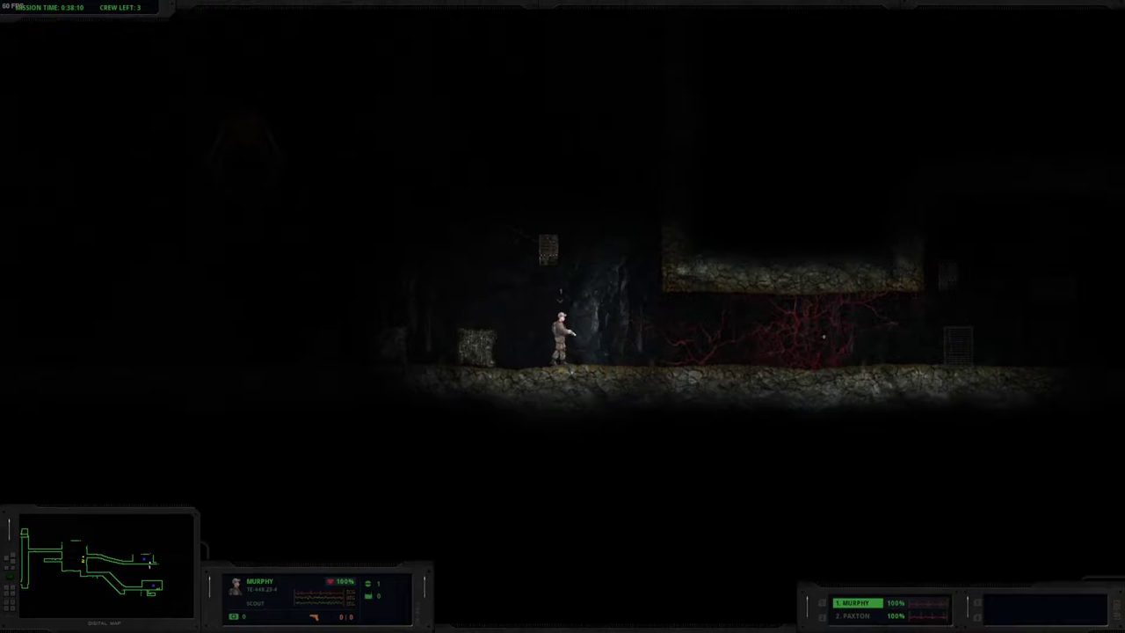
Step: Walk Murphy right through the red tendrils to the Power Switch, then back left to the crates
key(d)
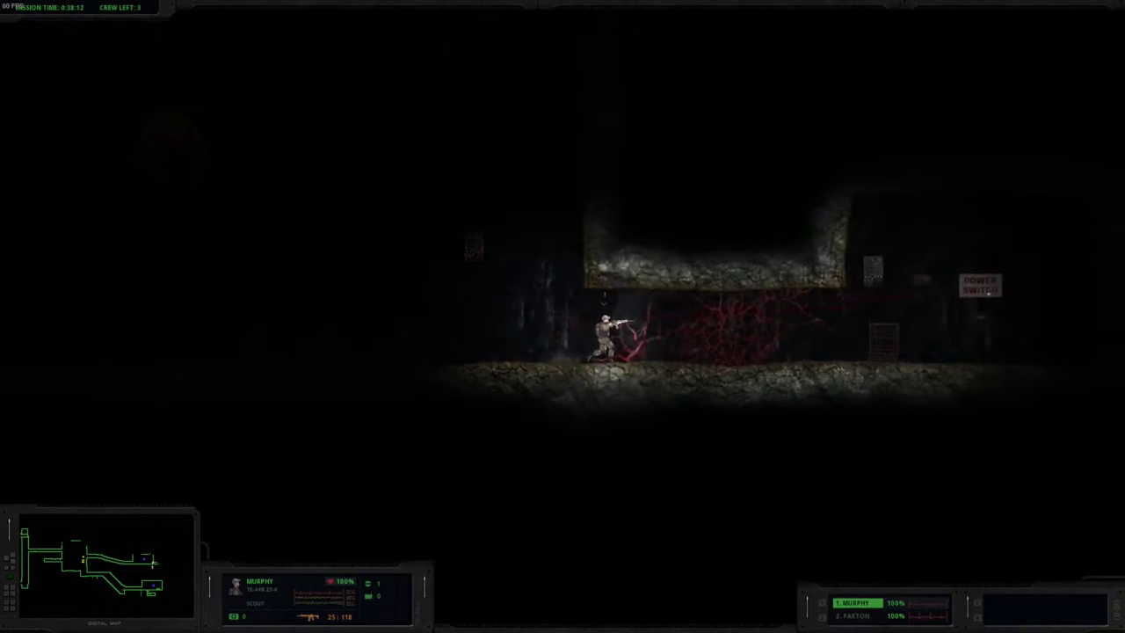
key(d)
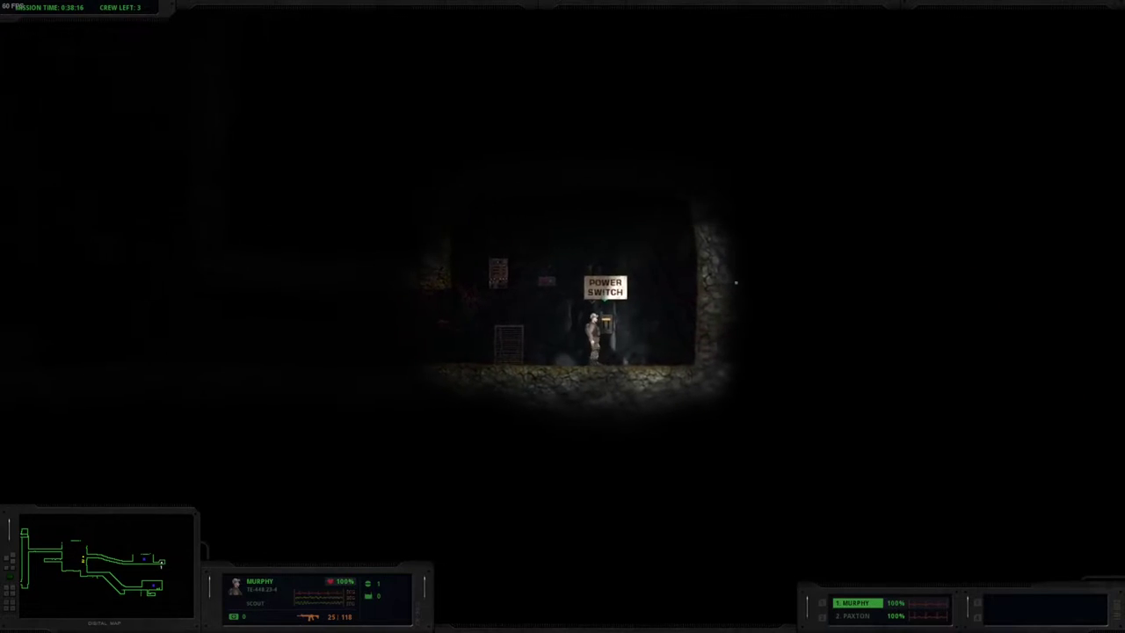
key(a)
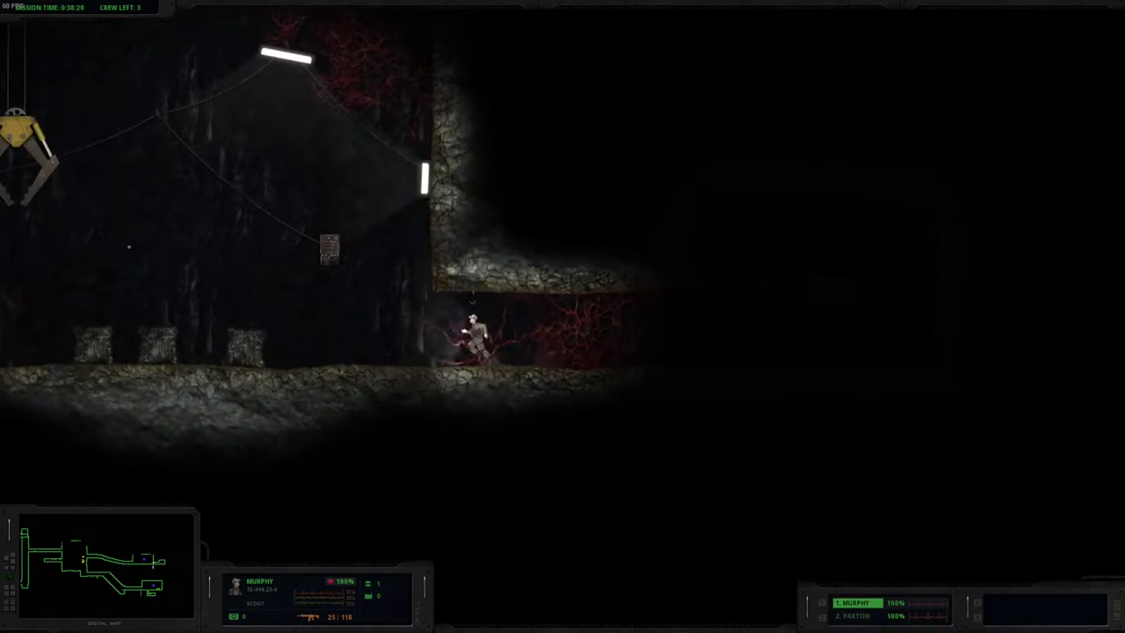
key(a)
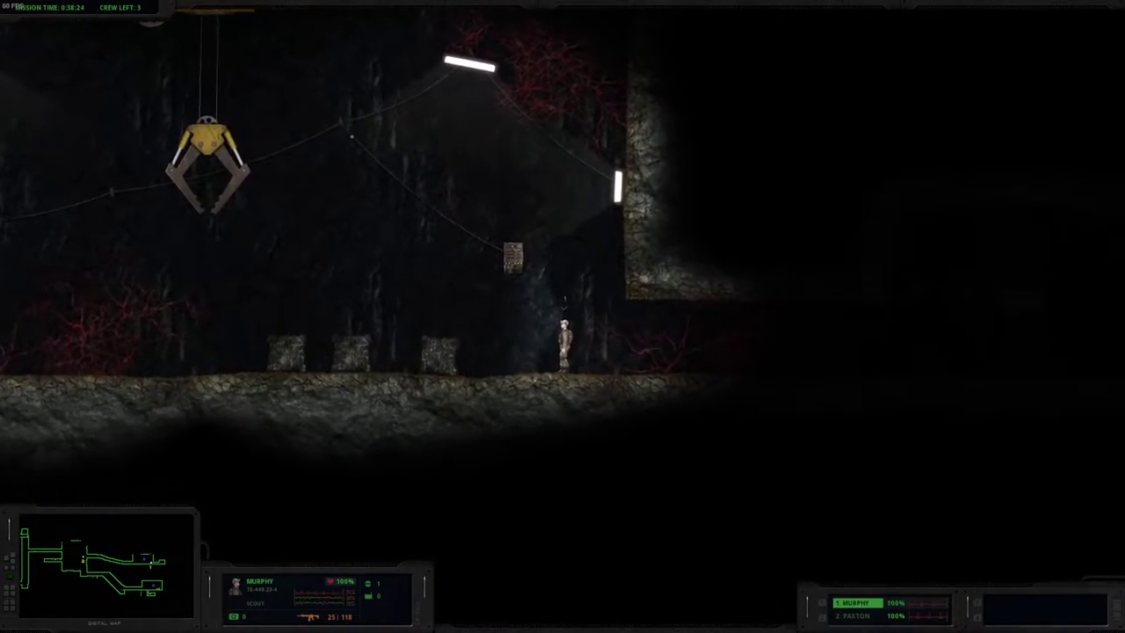
Step: Switch to Paxton, toggle remote control of the machine, and lower the elevator cage until failure
key(2)
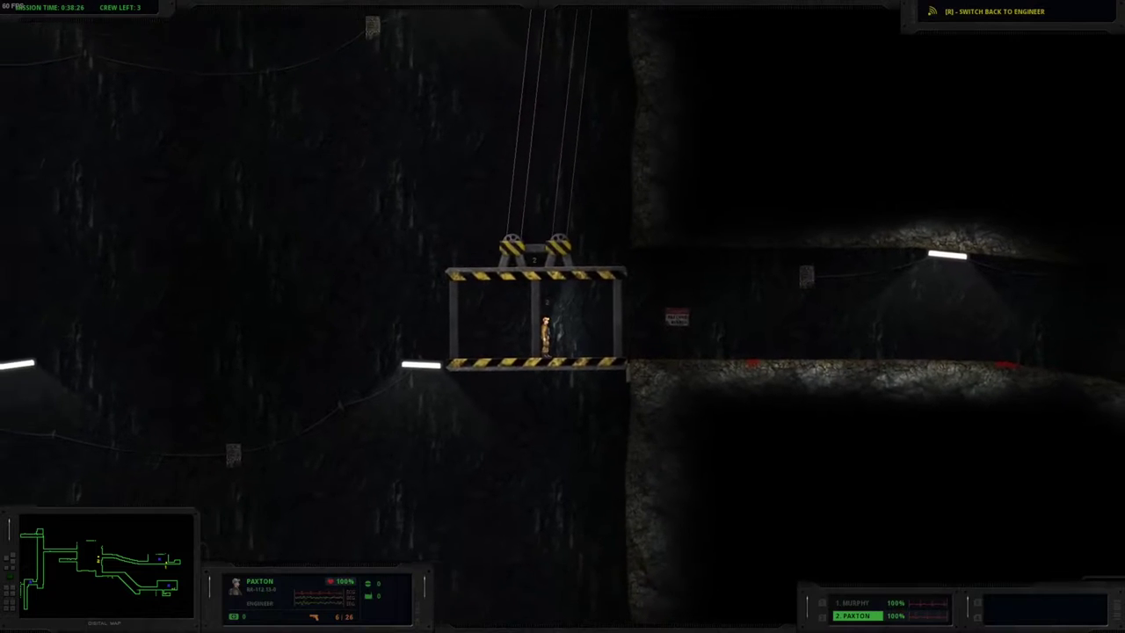
key(r)
key(r)
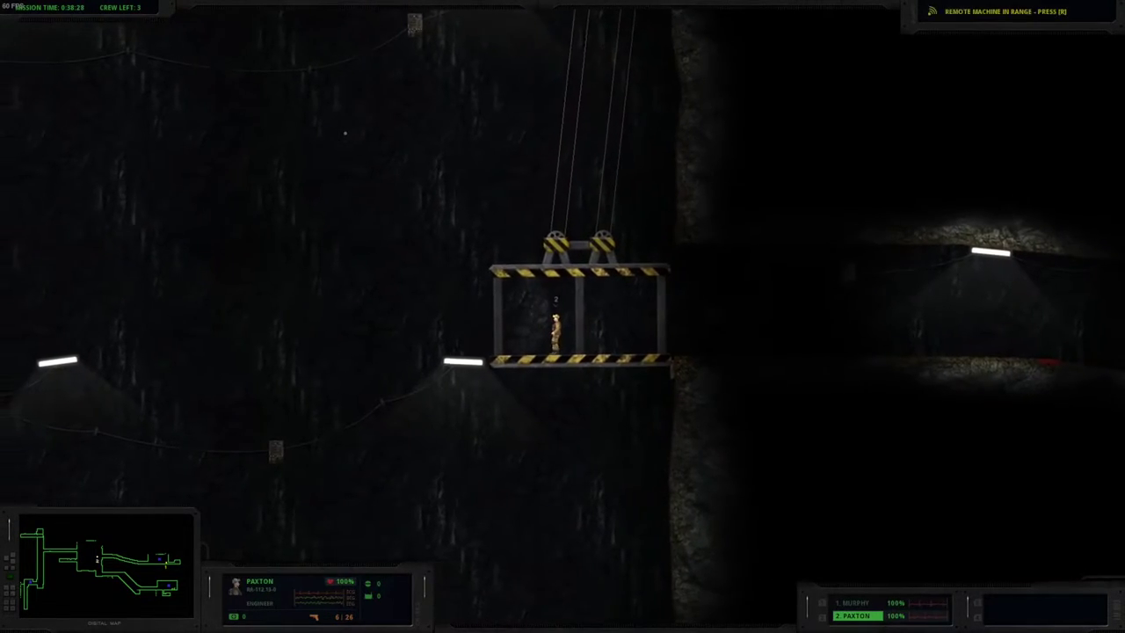
key(r)
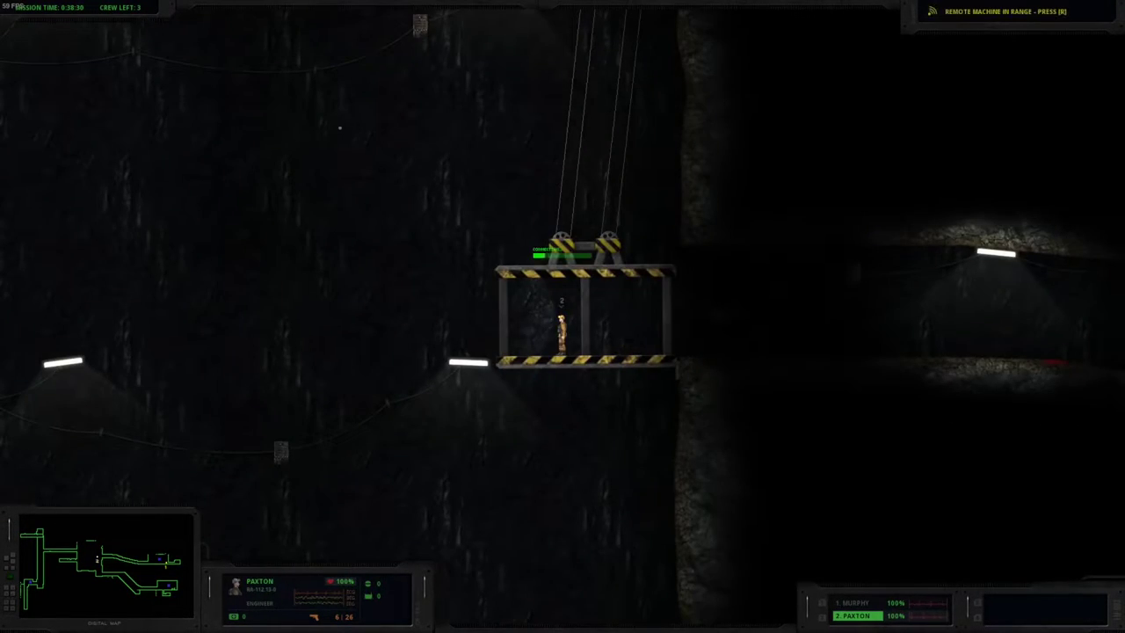
key(s)
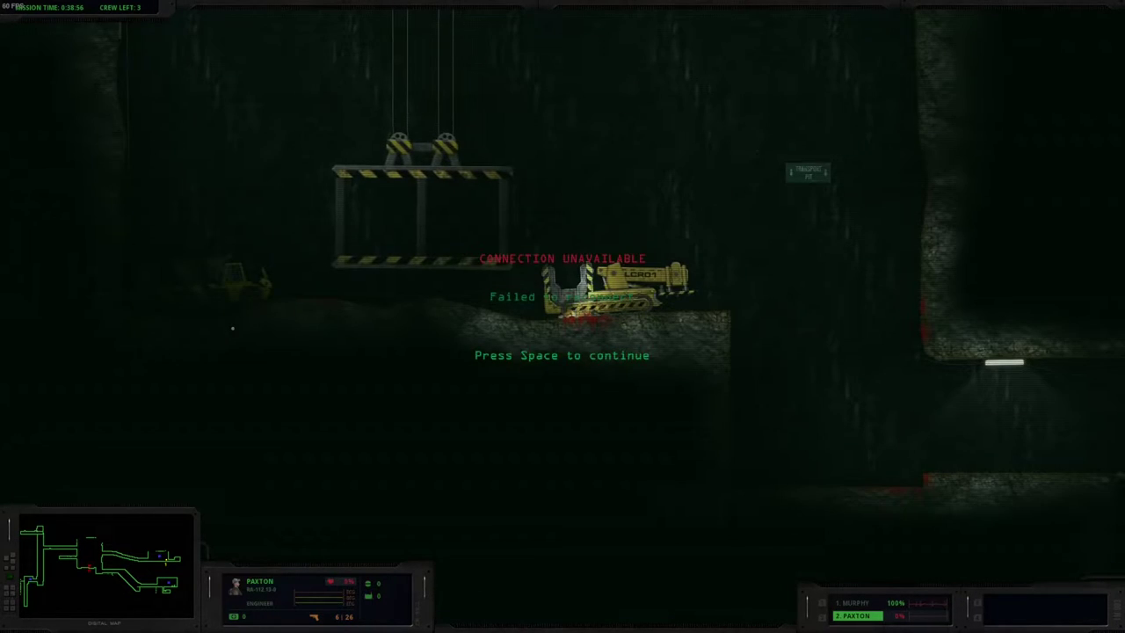
Step: Dismiss the failure message and run Paxton left down the corridor toward the staircase
key(space)
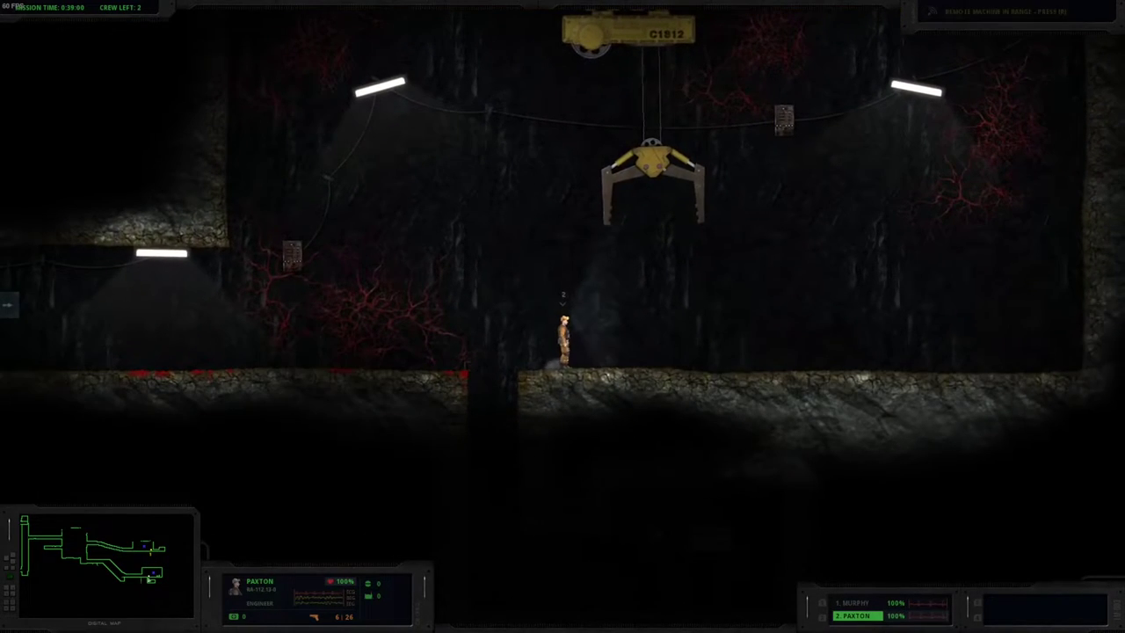
key(a)
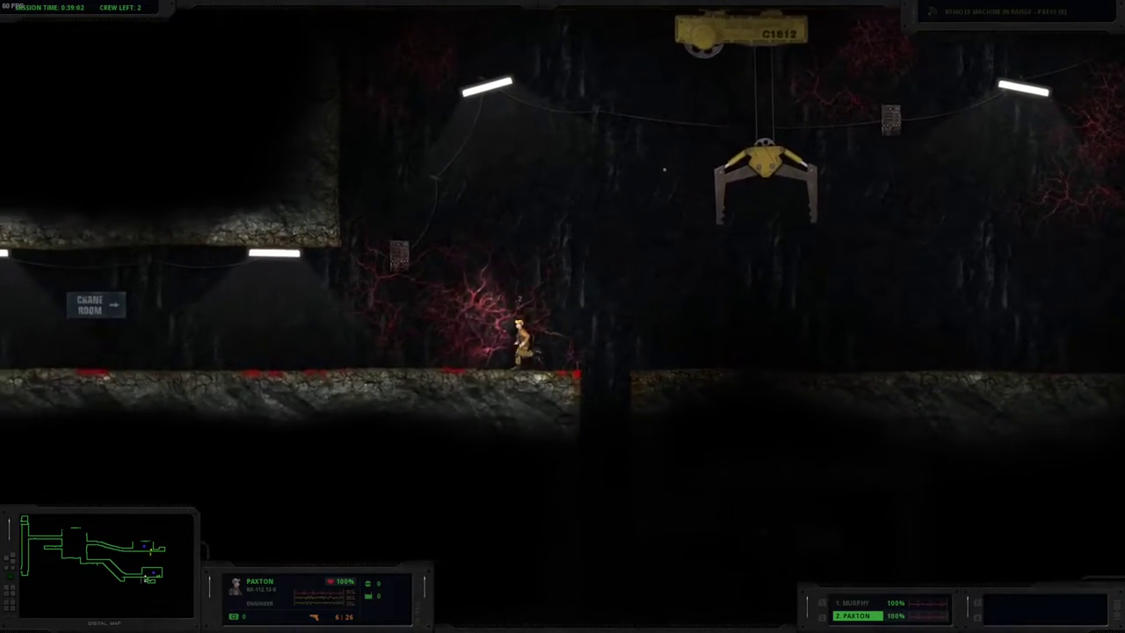
key(a)
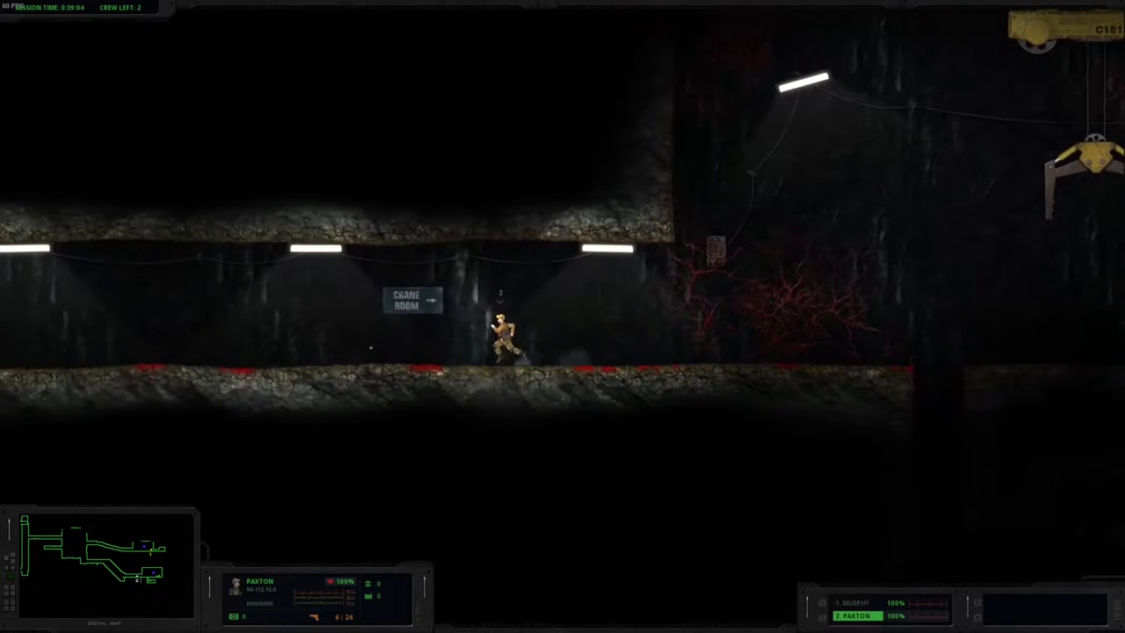
key(a)
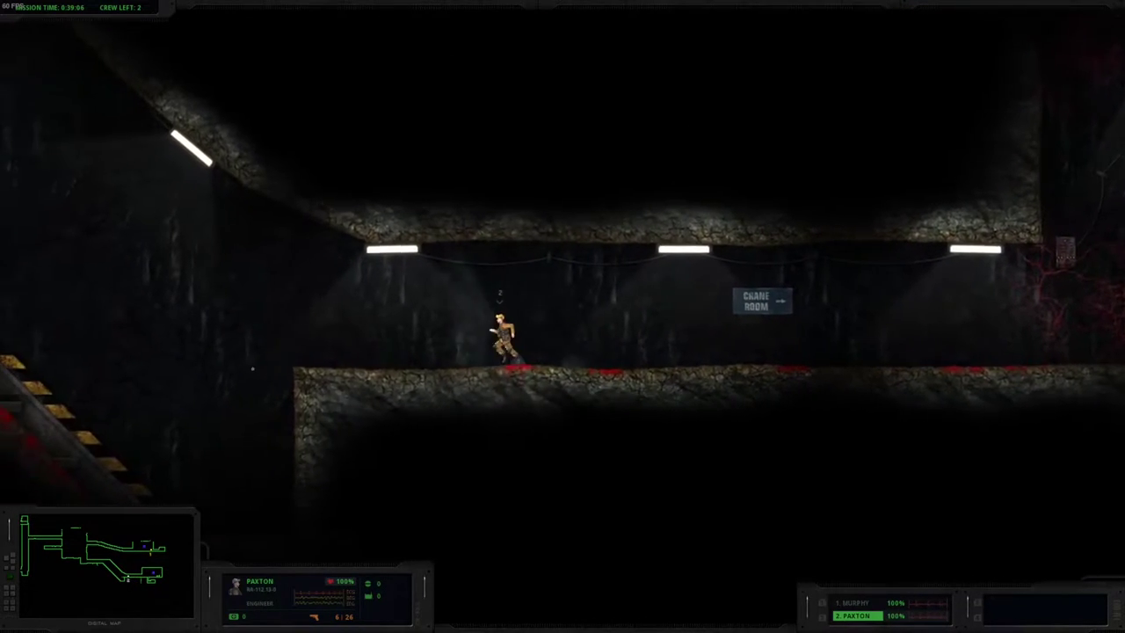
key(a)
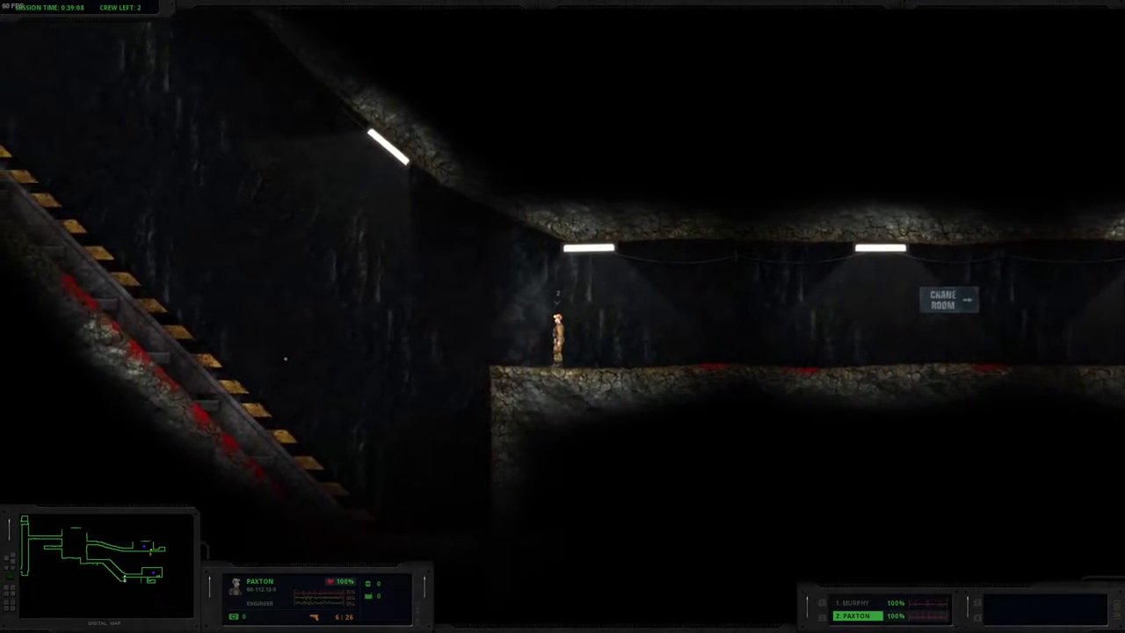
Step: Aim Paxton's weapon down at the stairs, walk to the ledge edge, turn right, and pass the signal-lost screen
right_click(346, 473)
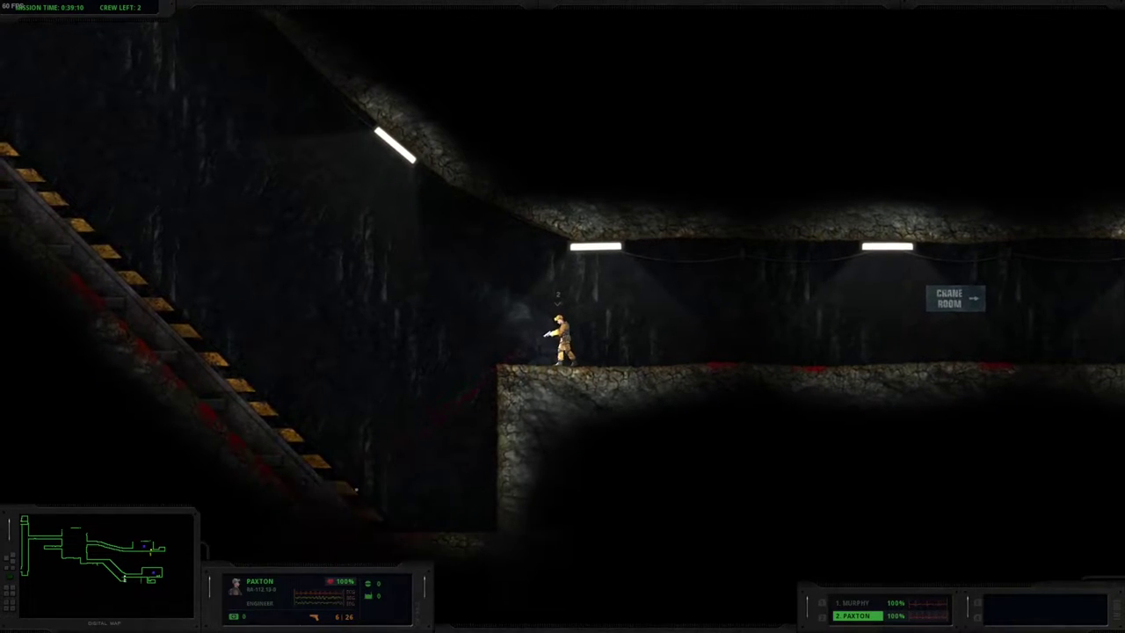
key(a)
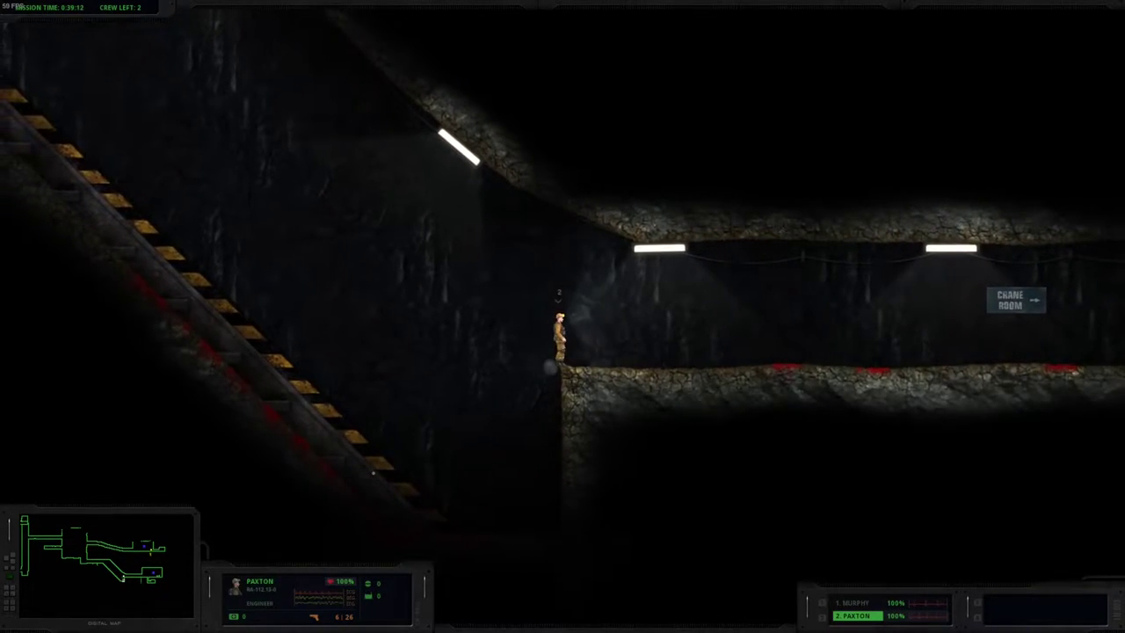
key(d)
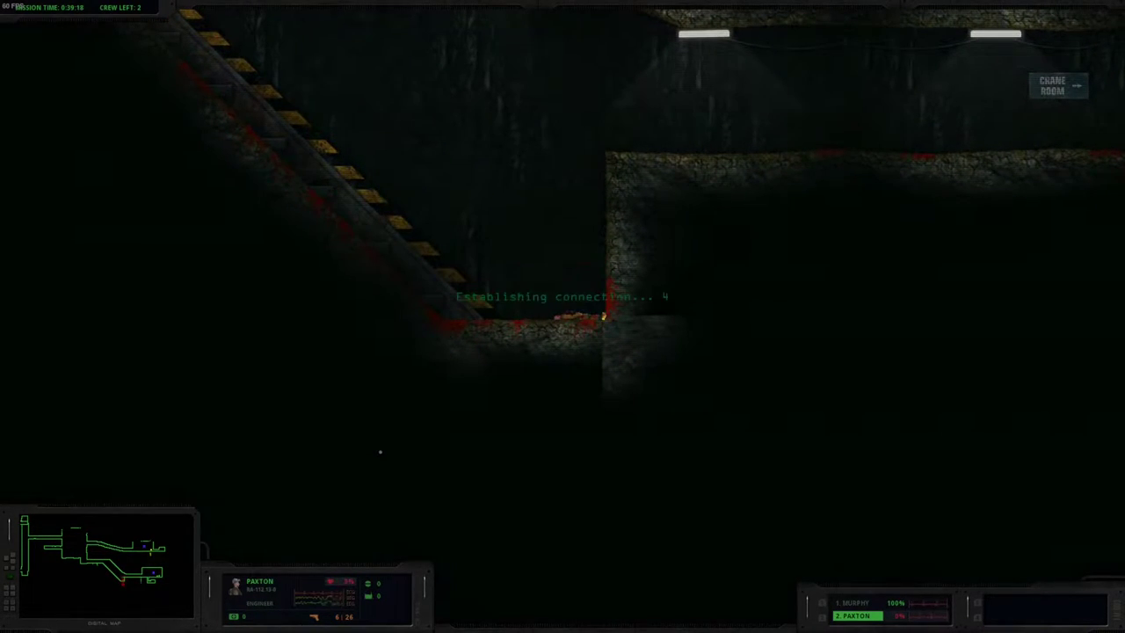
key(space)
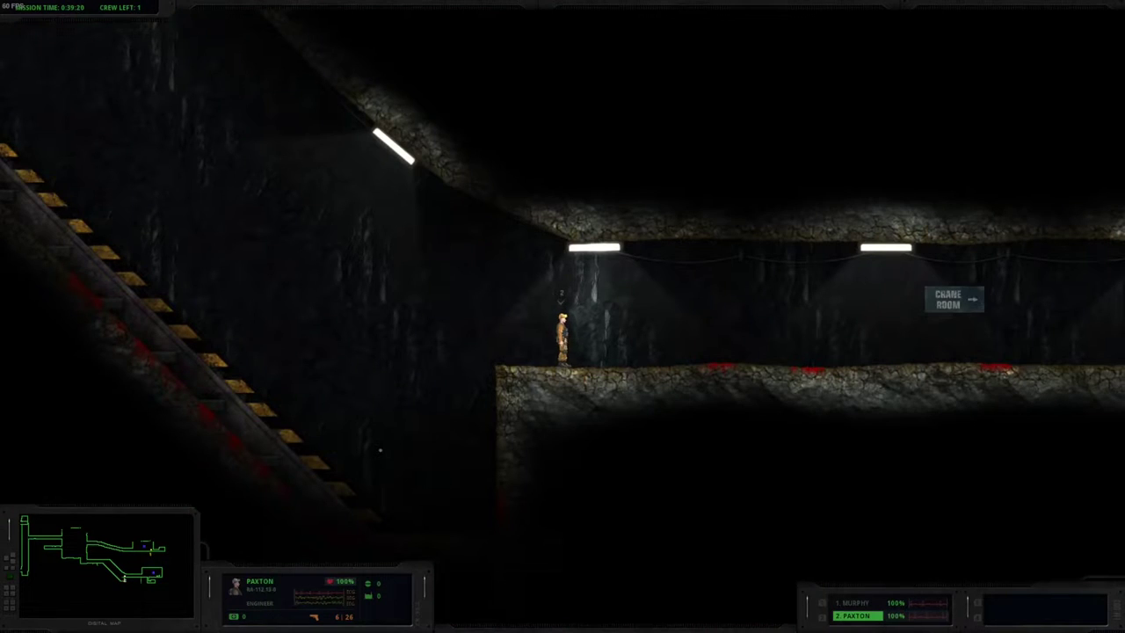
Step: Retake Murphy, fire a rope to the ceiling, and run left past the Crane Room sign
key(1)
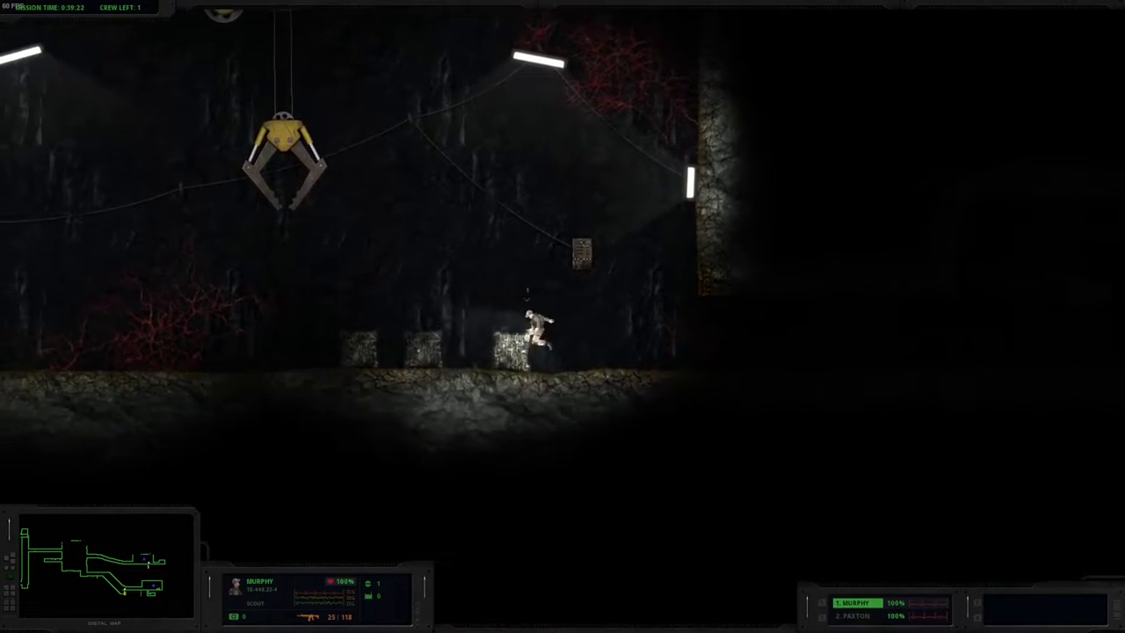
key(d)
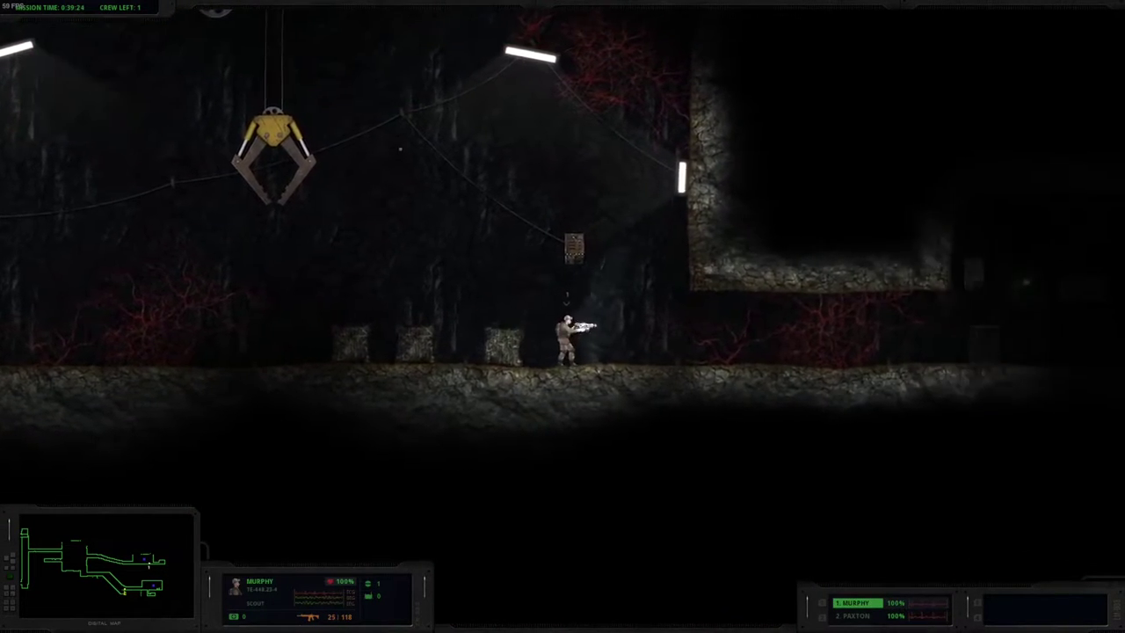
click(418, 70)
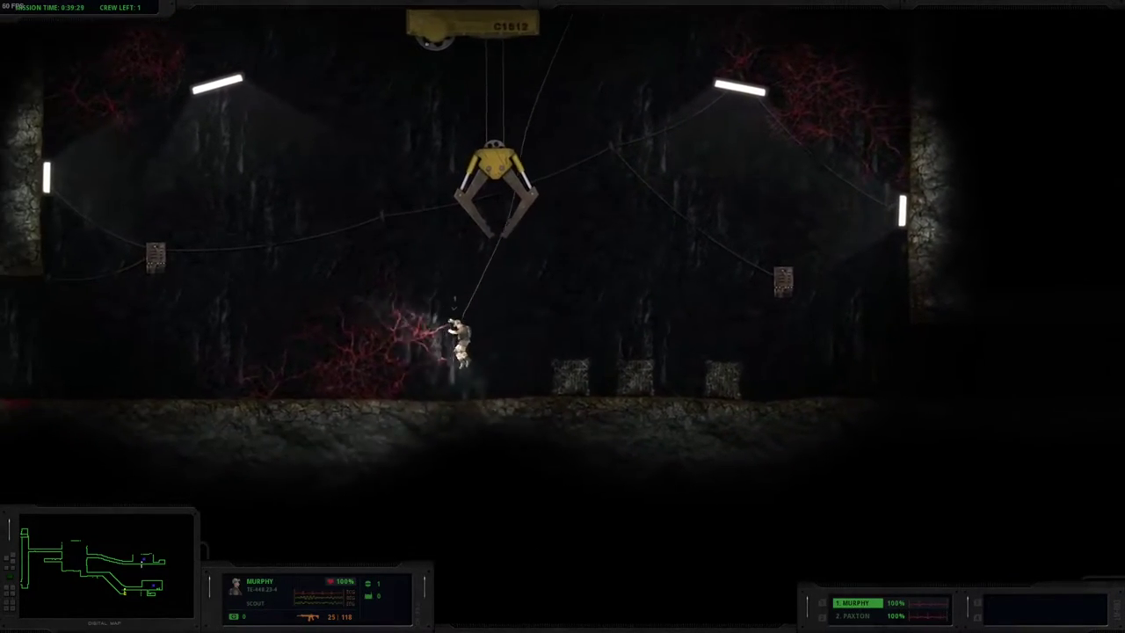
key(a)
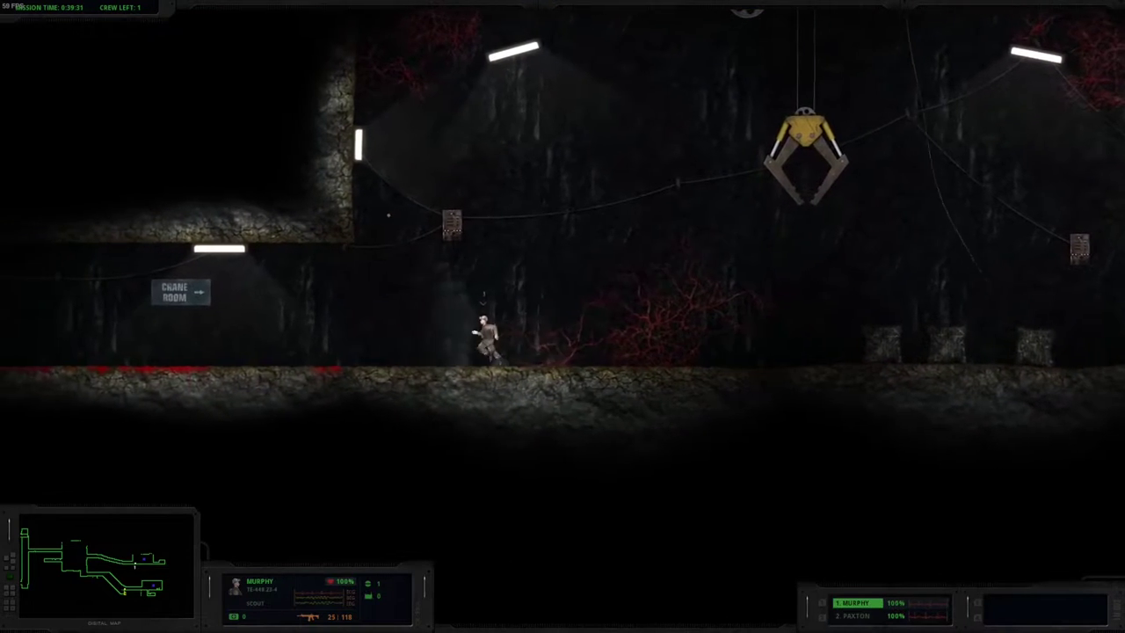
key(a)
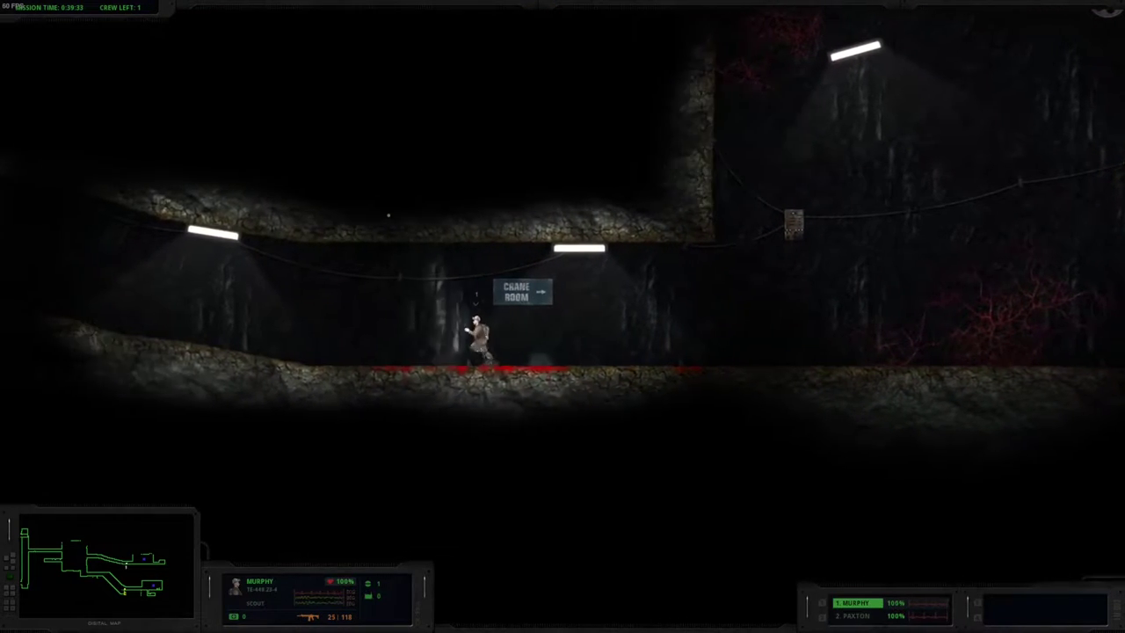
key(a)
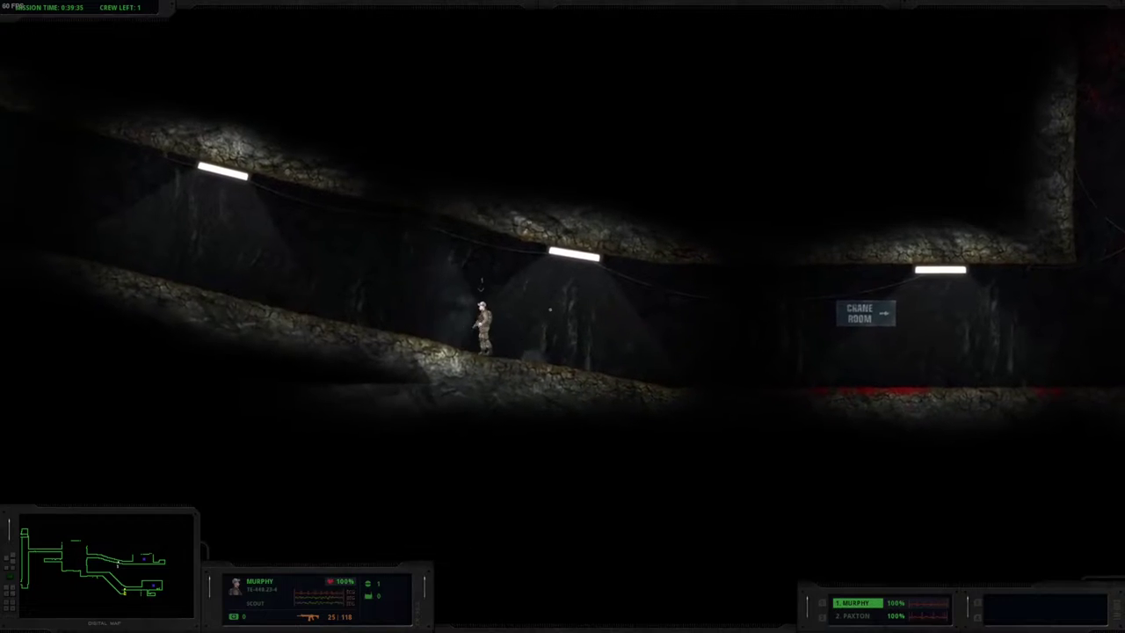
key(a)
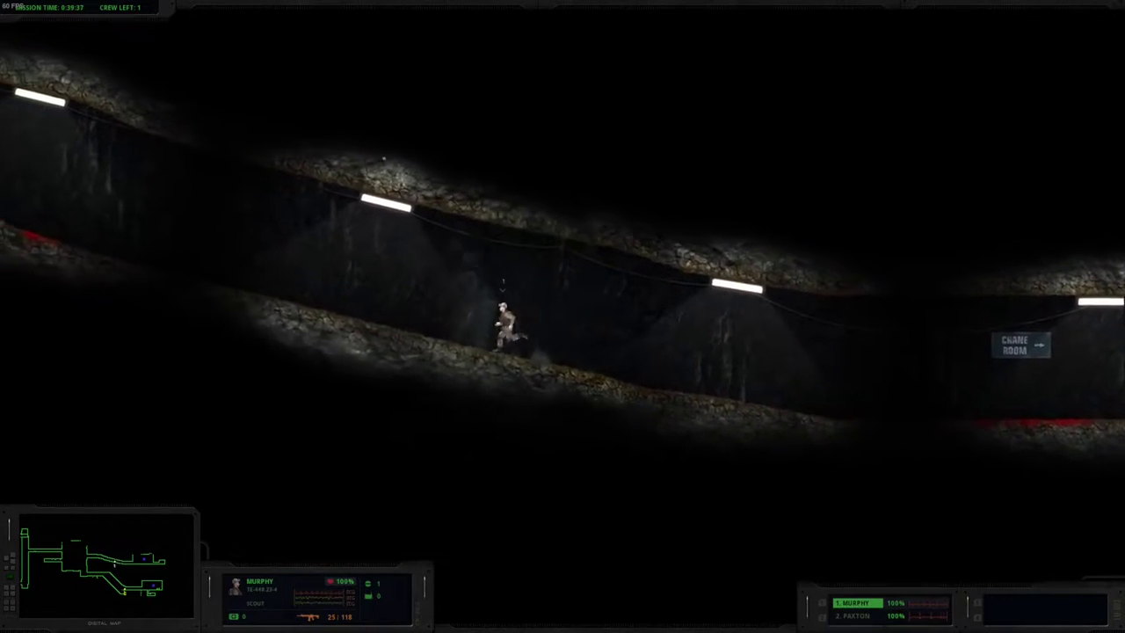
Step: Swap Murphy's pistol and rifle, run left past the warning sign, toggle tools, stop at ledge
key(a)
key(2)
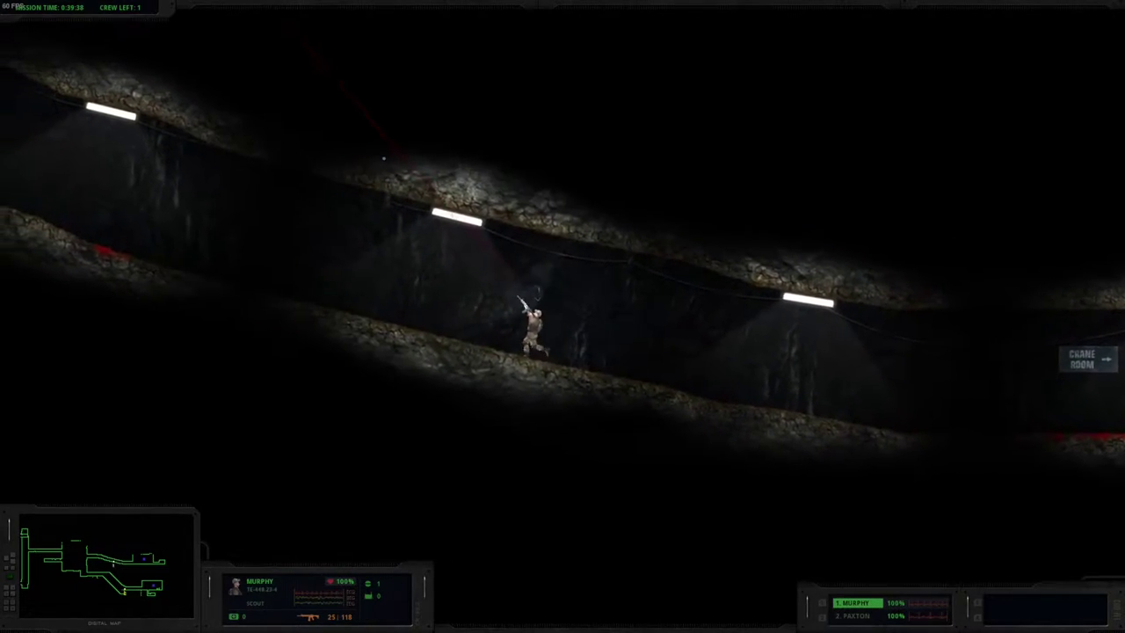
key(1)
key(a)
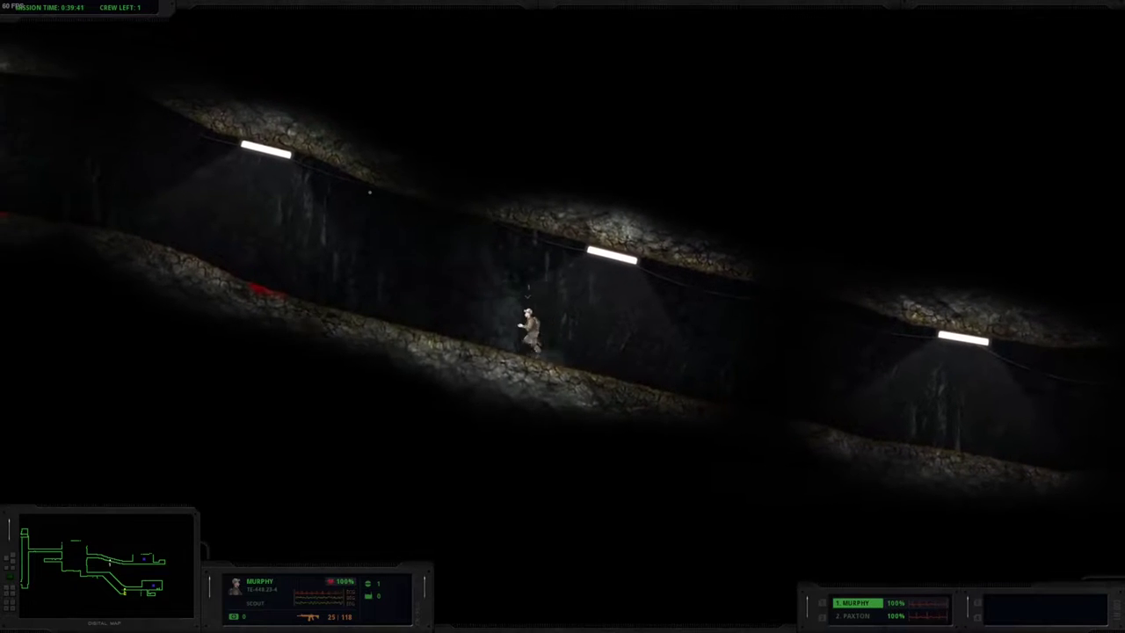
key(a)
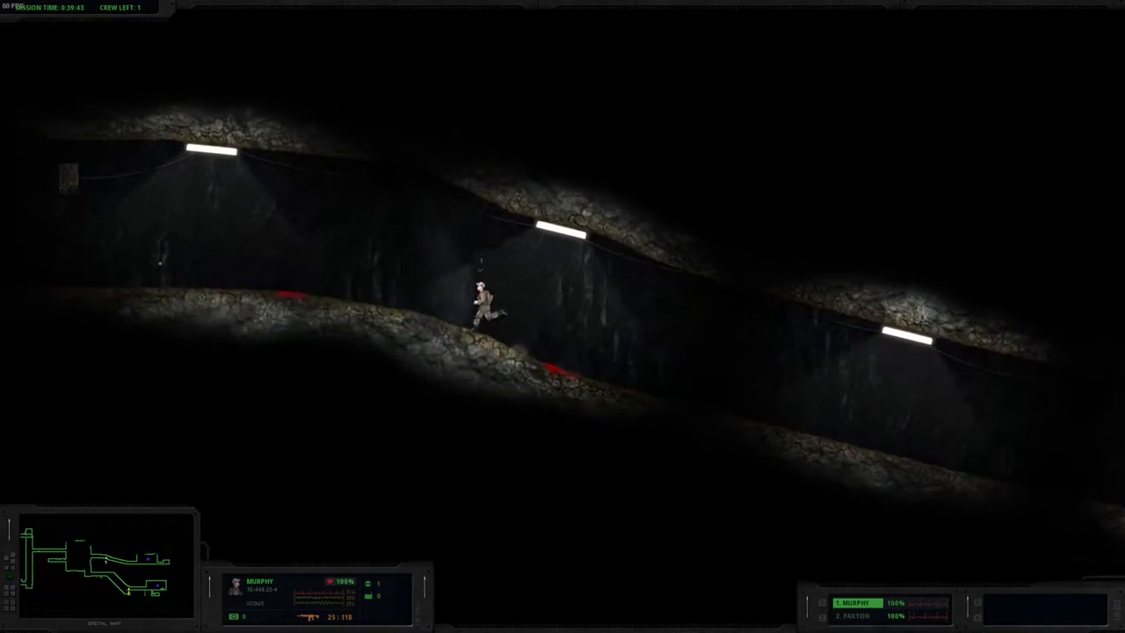
key(a)
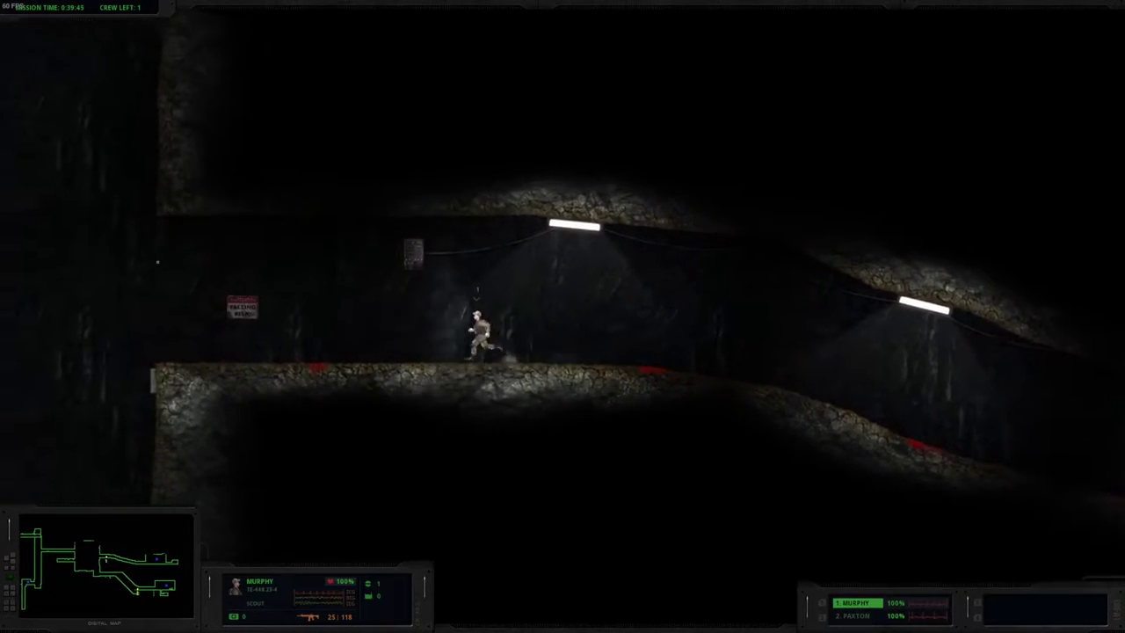
key(a)
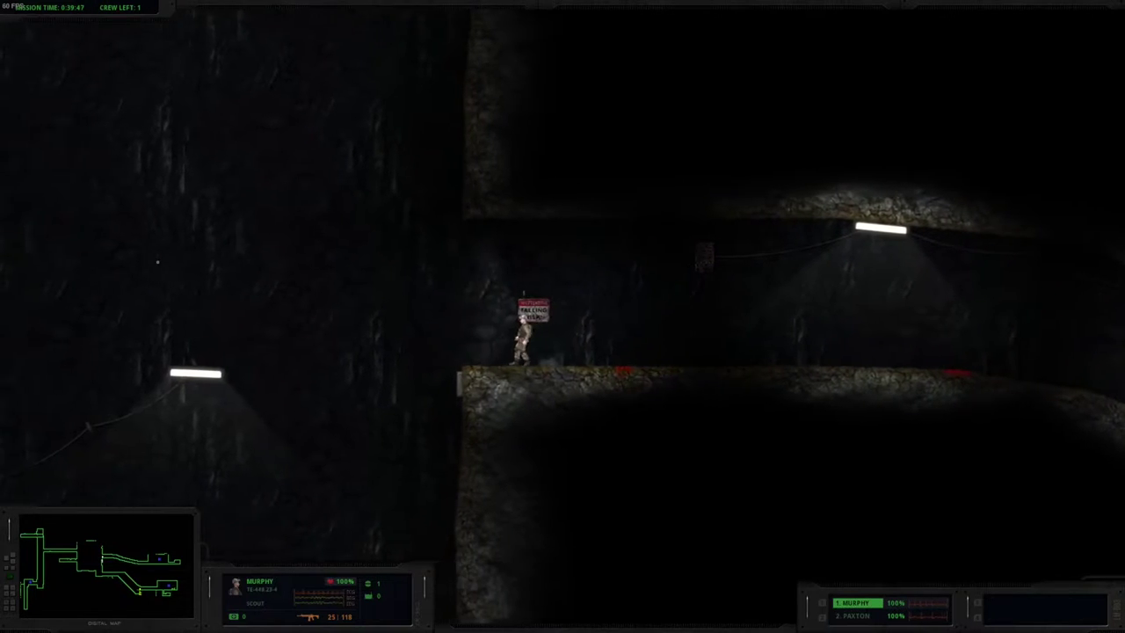
key(1)
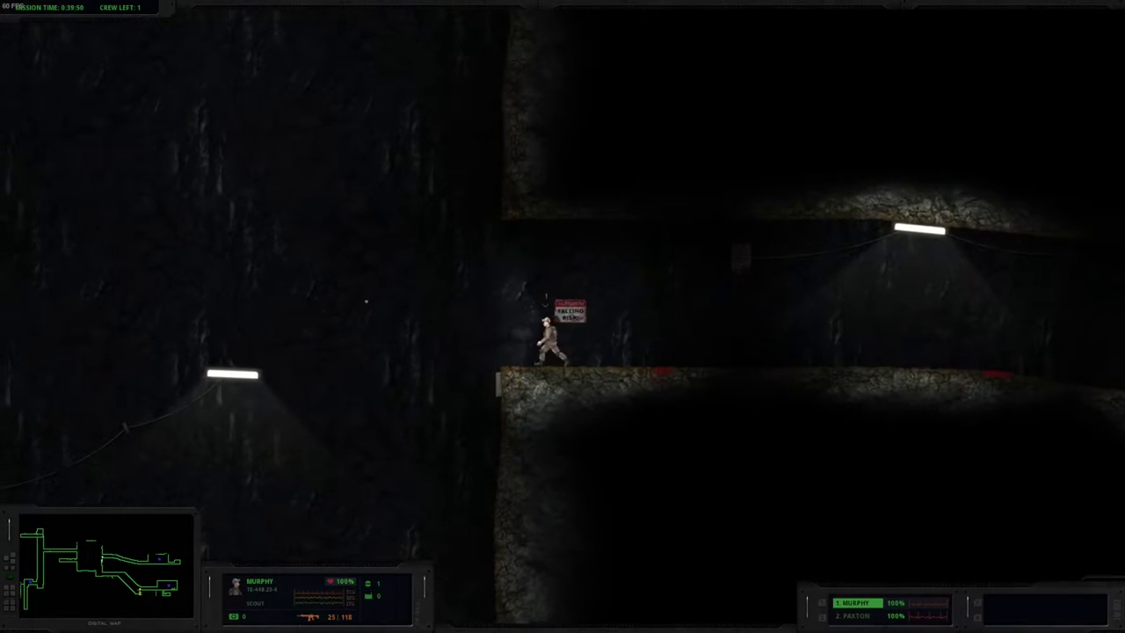
key(1)
key(1)
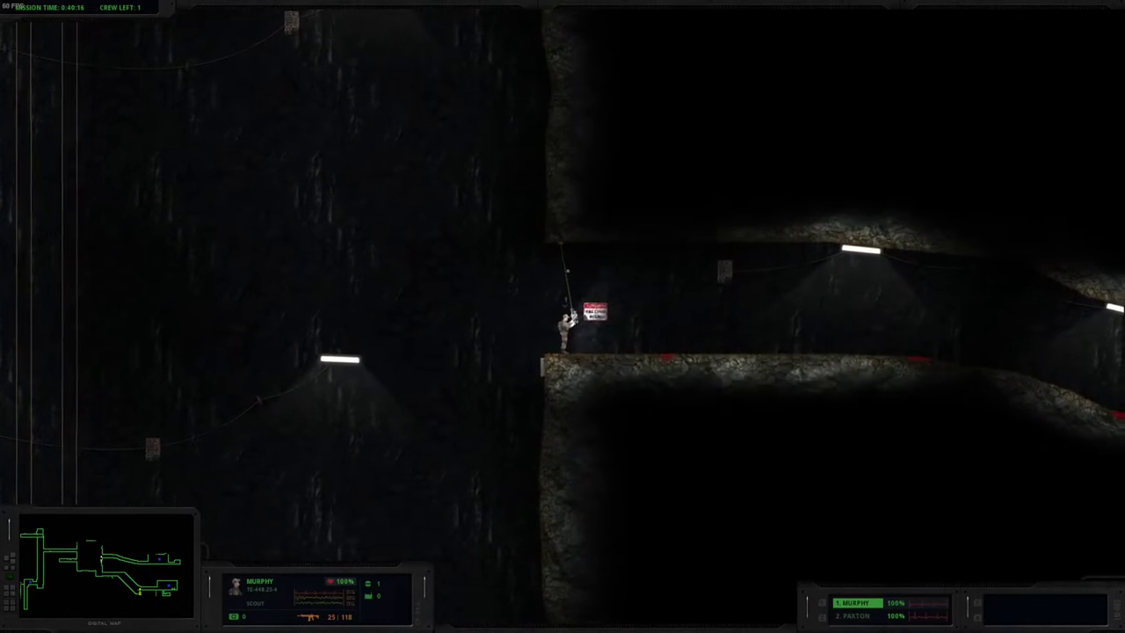
Step: Slide Murphy down the rope to the lower floor
key(s)
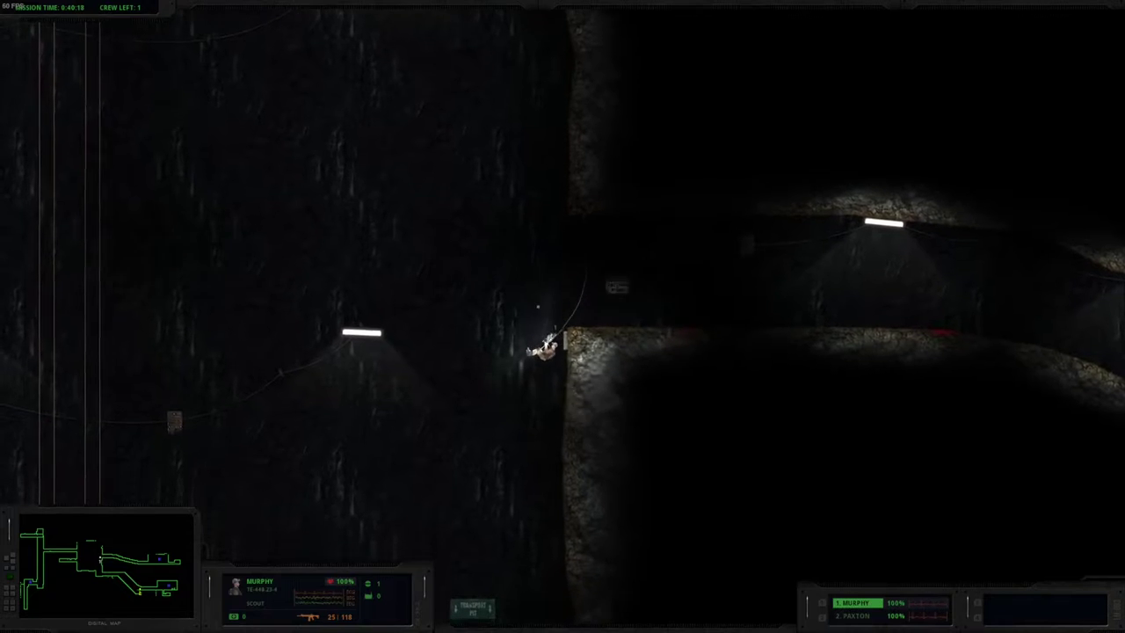
key(s)
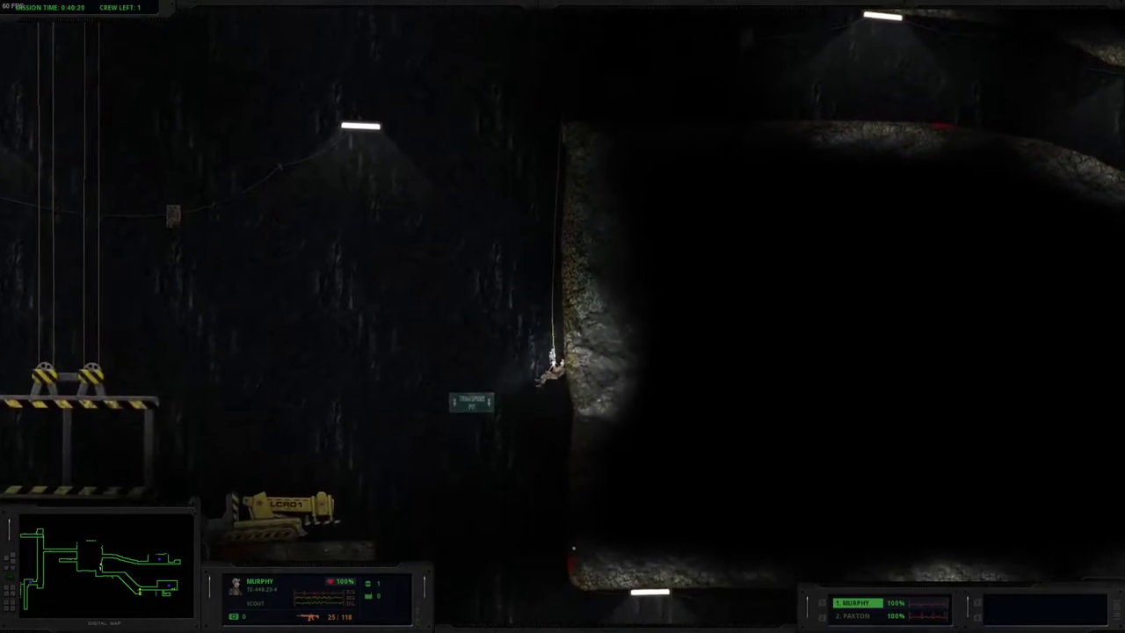
key(s)
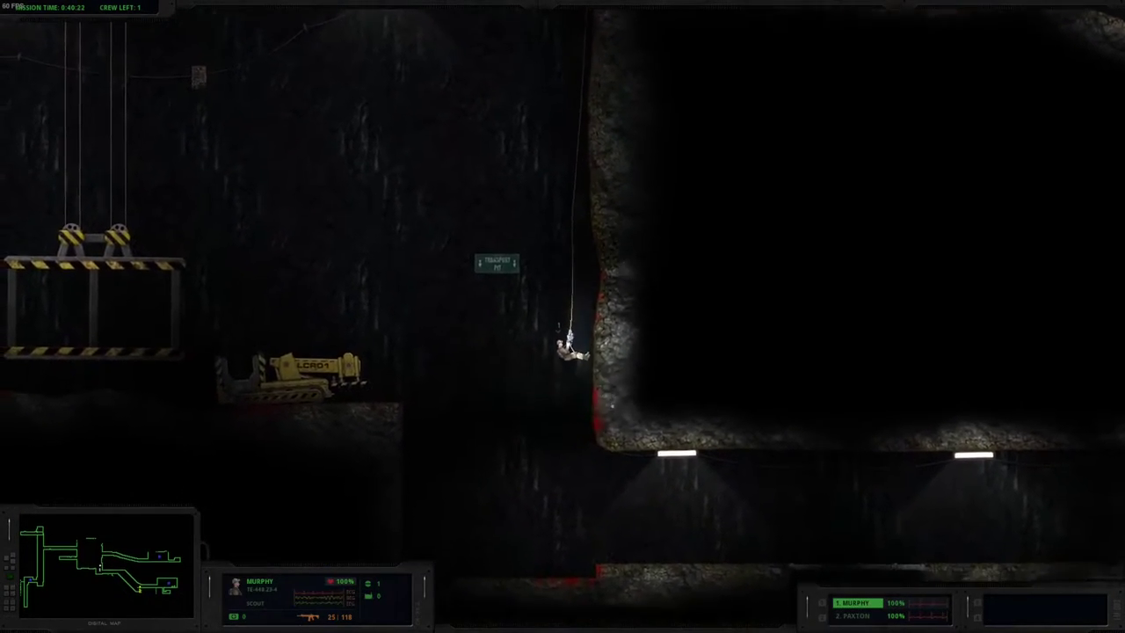
key(s)
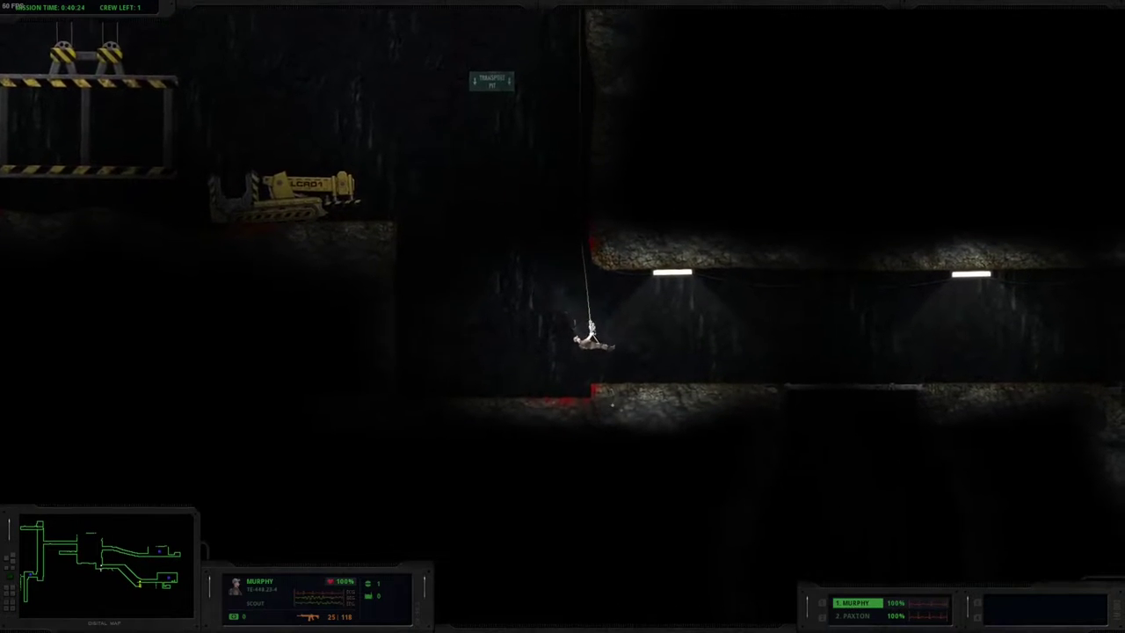
Step: Run Murphy right along the lower corridor onto the metal grate near Paxton
key(d)
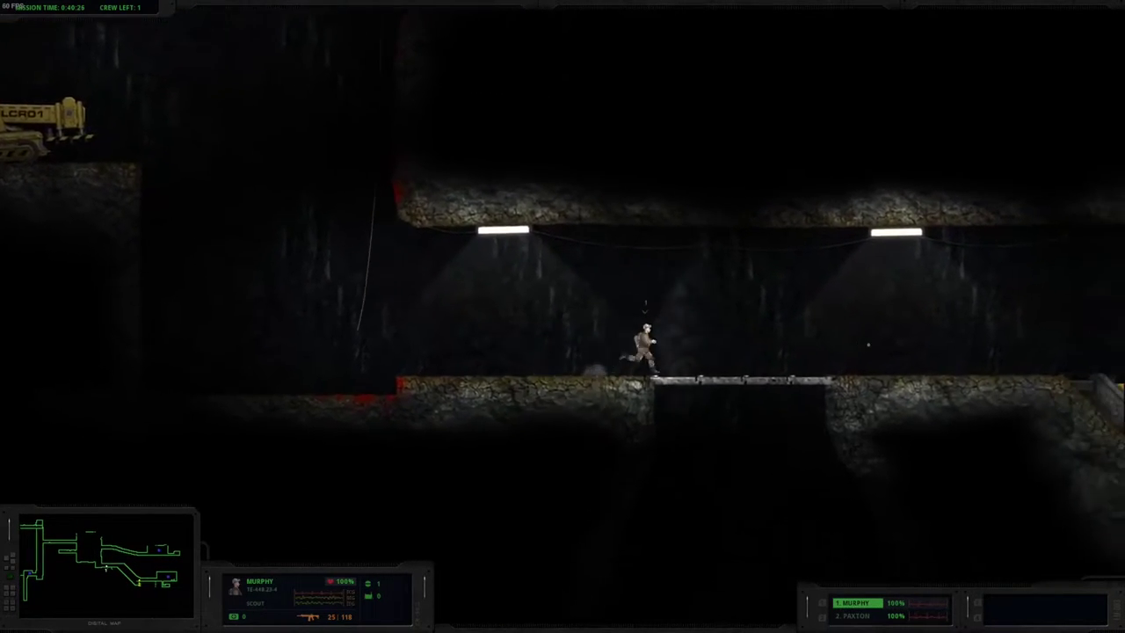
key(d)
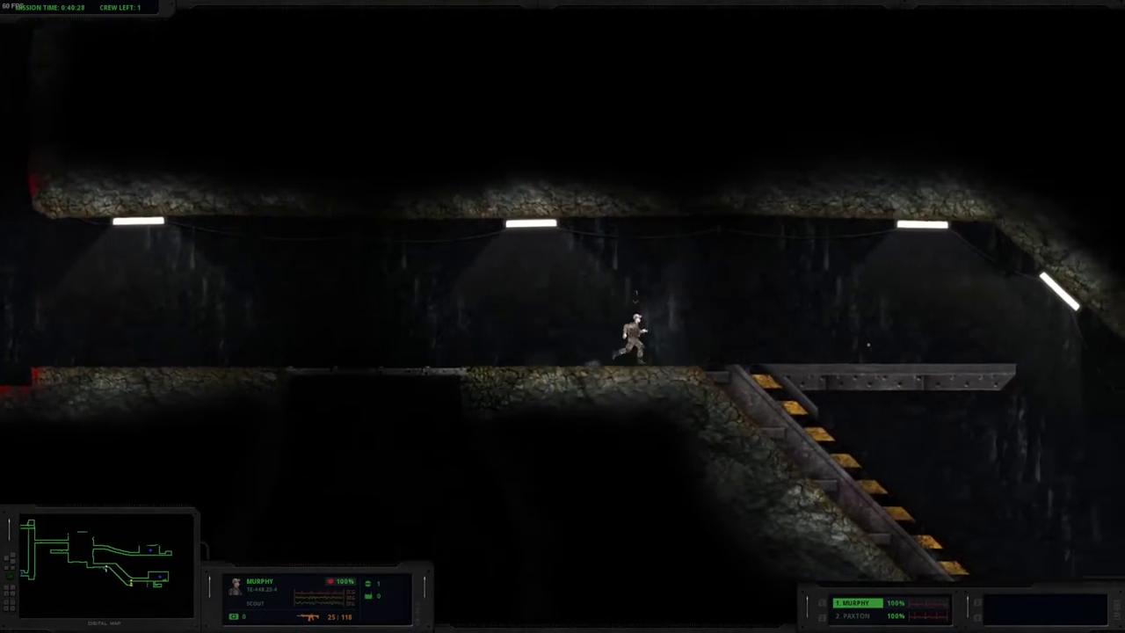
key(d)
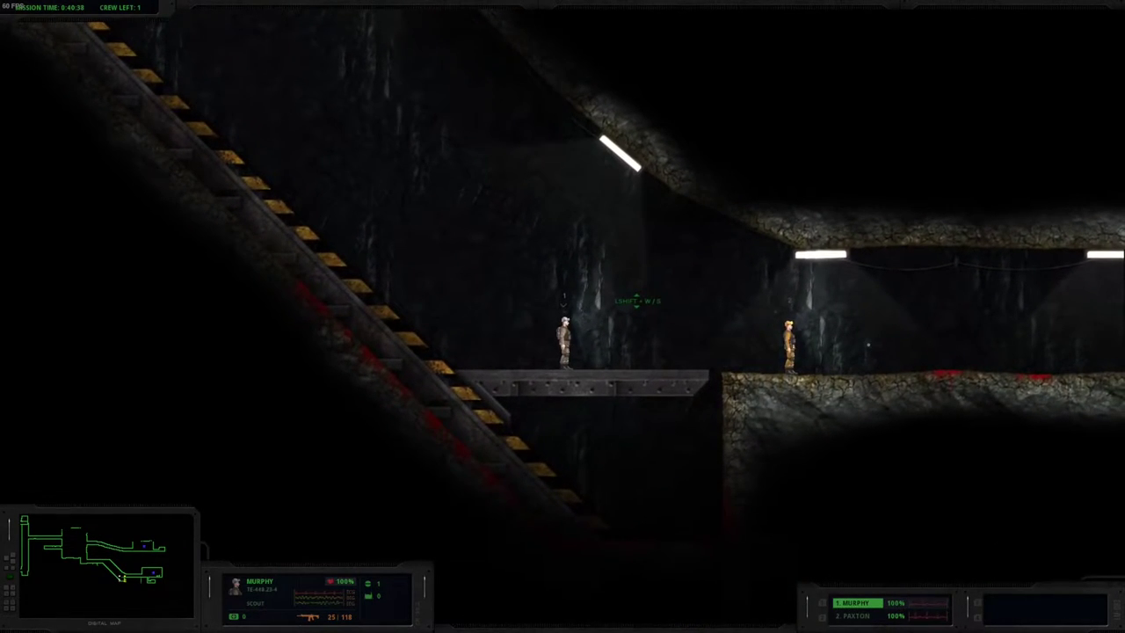
Step: Switch to Paxton and run him left past Murphy along the walkway
key(2)
key(a)
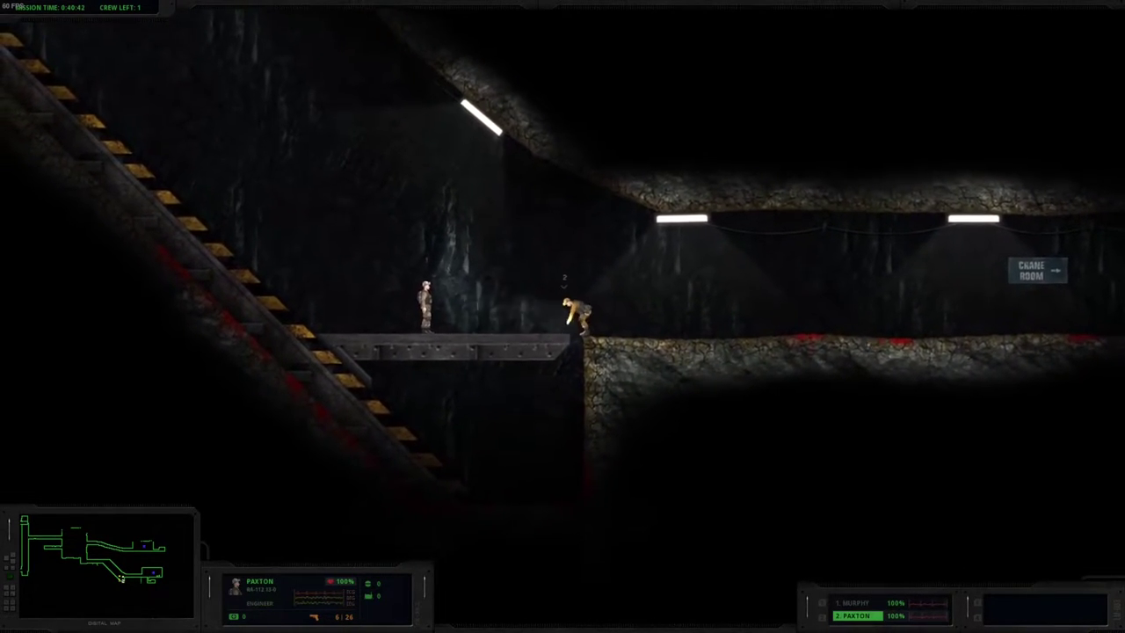
key(d)
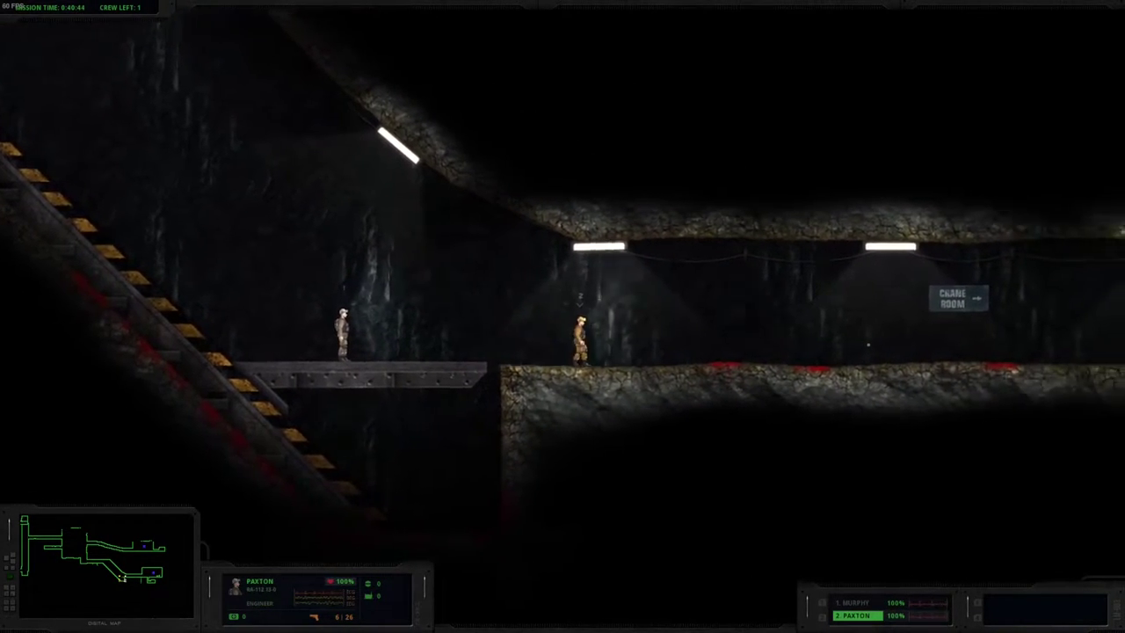
key(a)
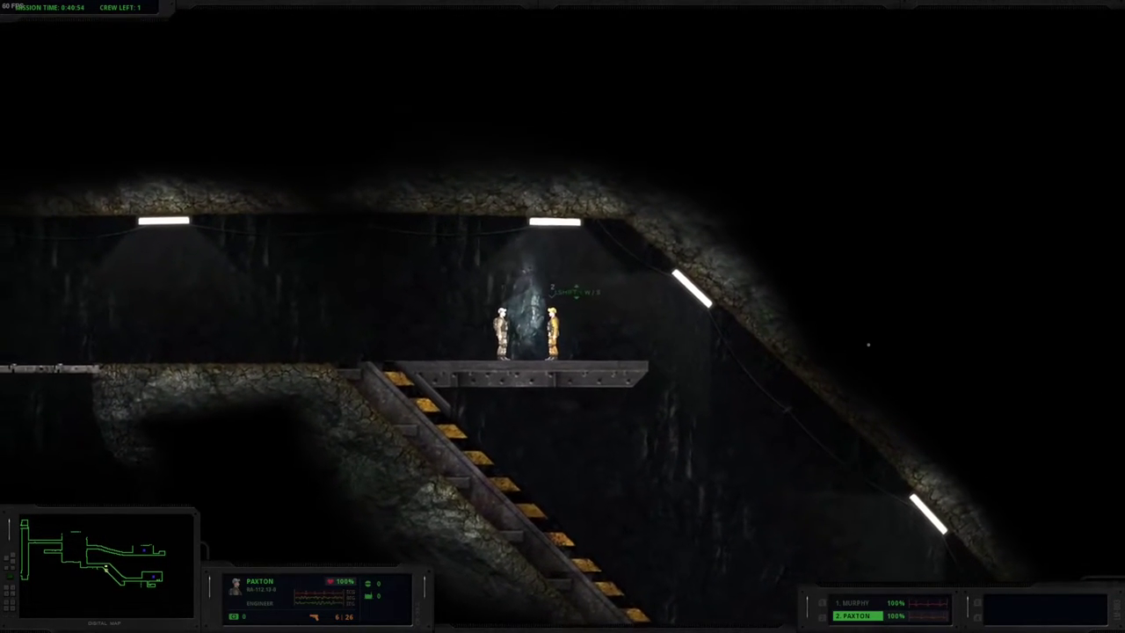
key(a)
key(a)
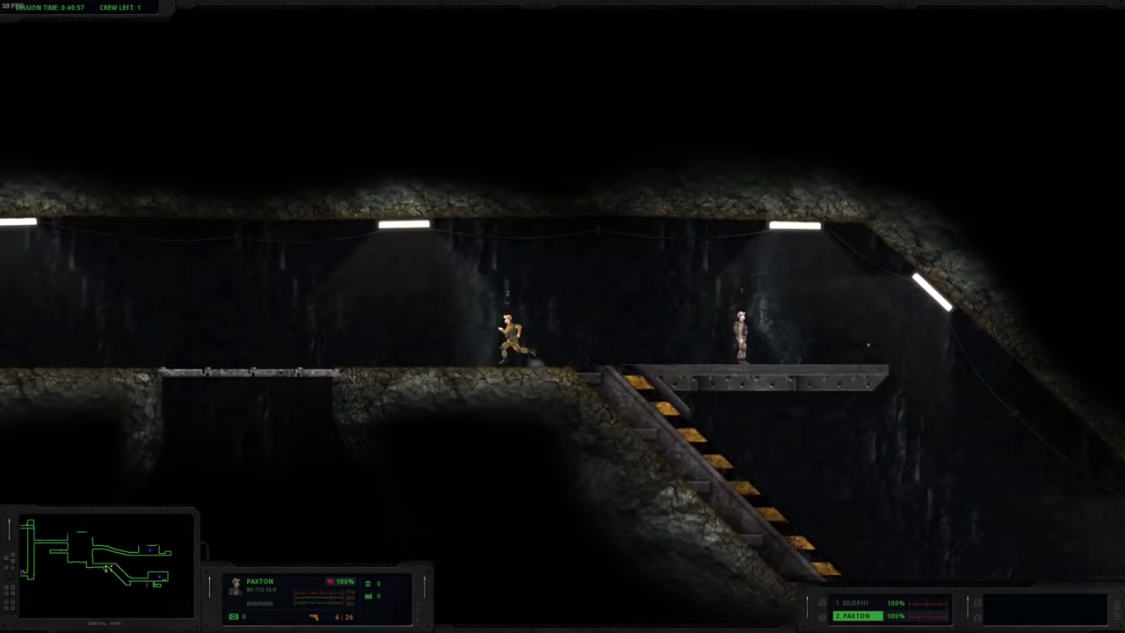
key(a)
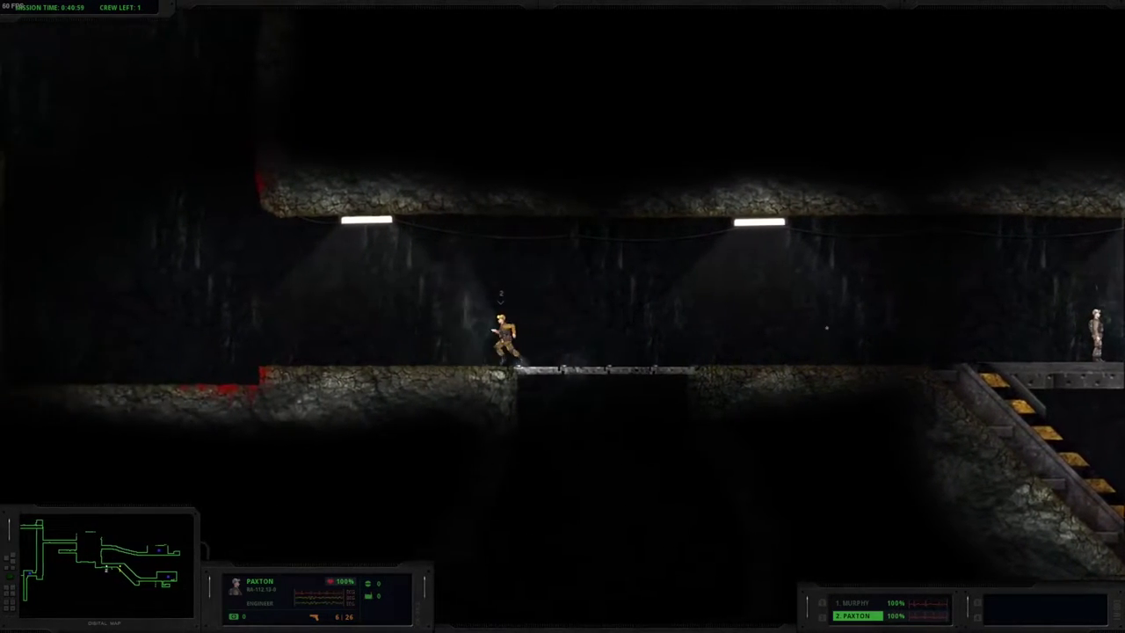
key(a)
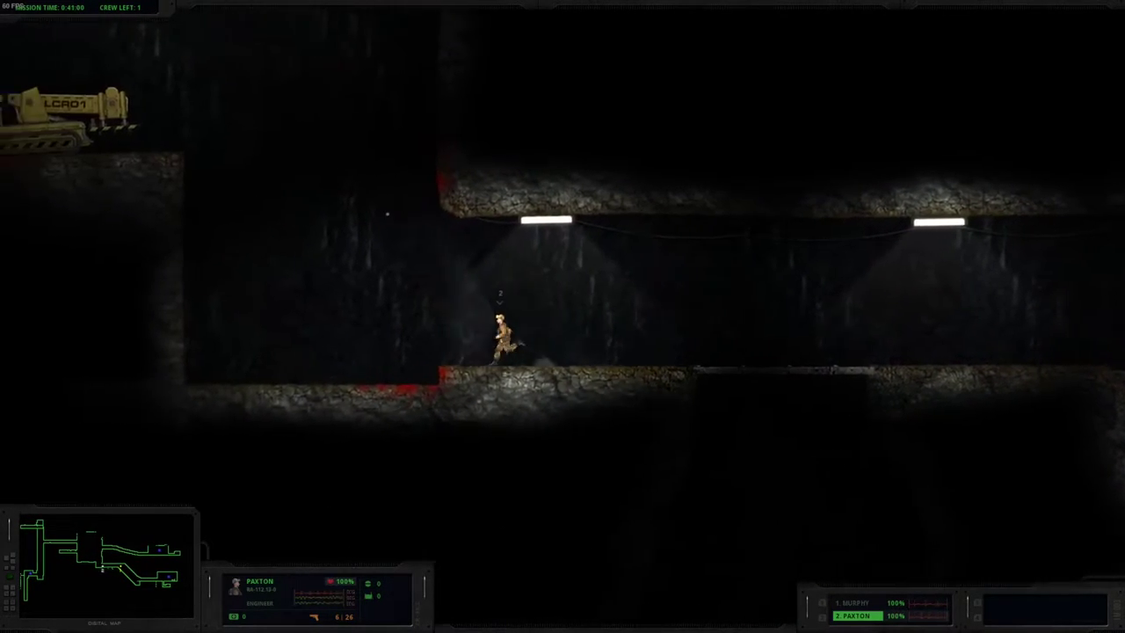
Step: Run Murphy left to join Paxton, then return control to Paxton
key(1)
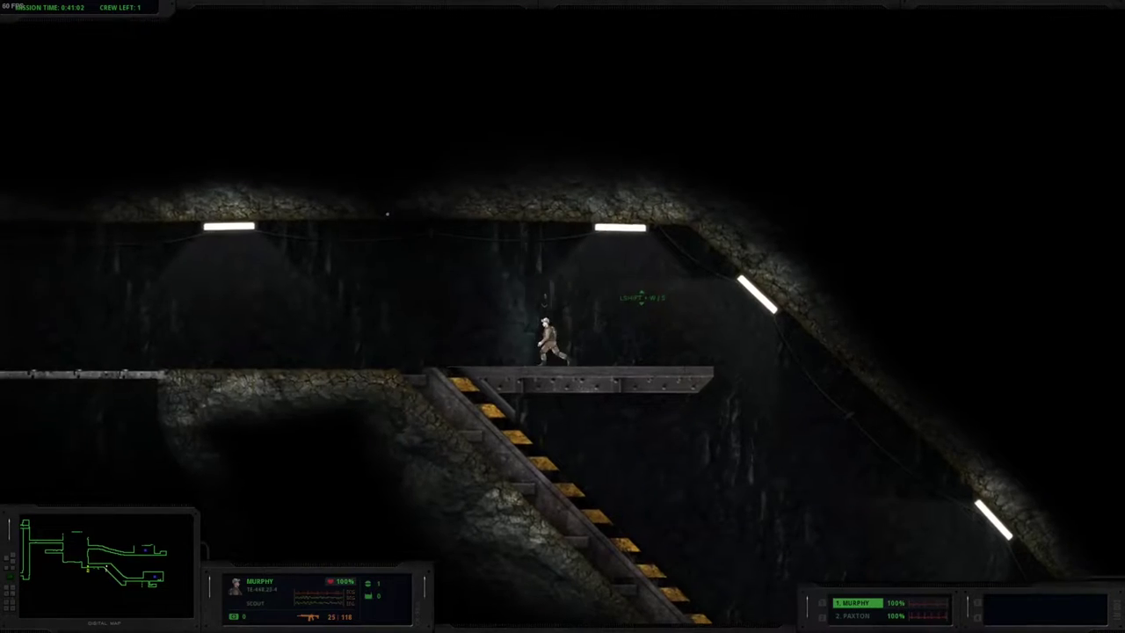
key(a)
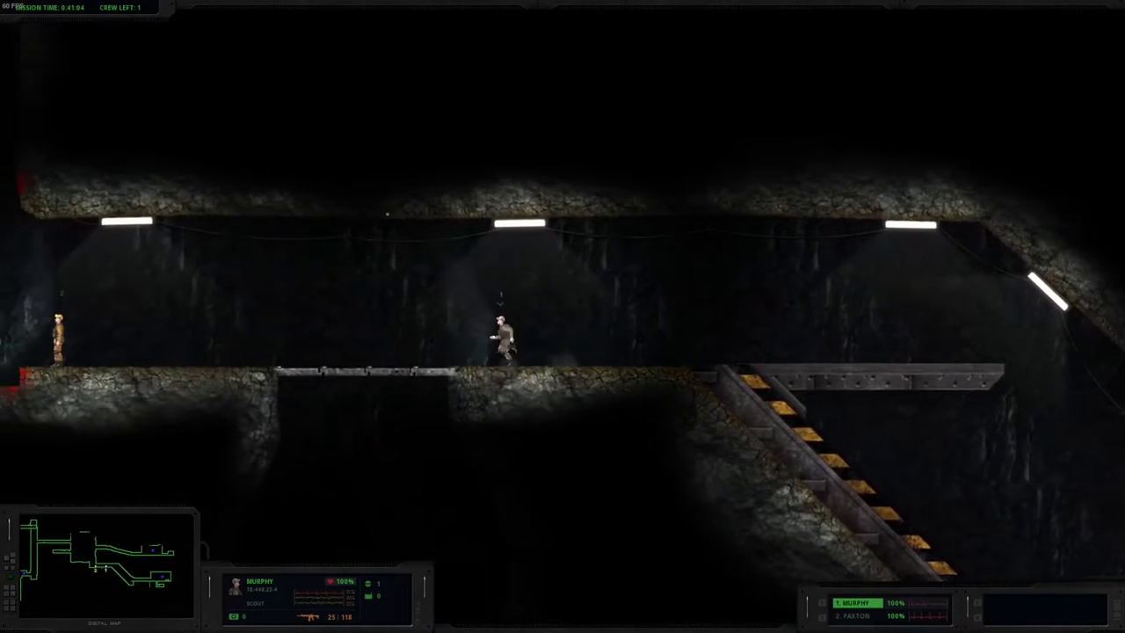
key(a)
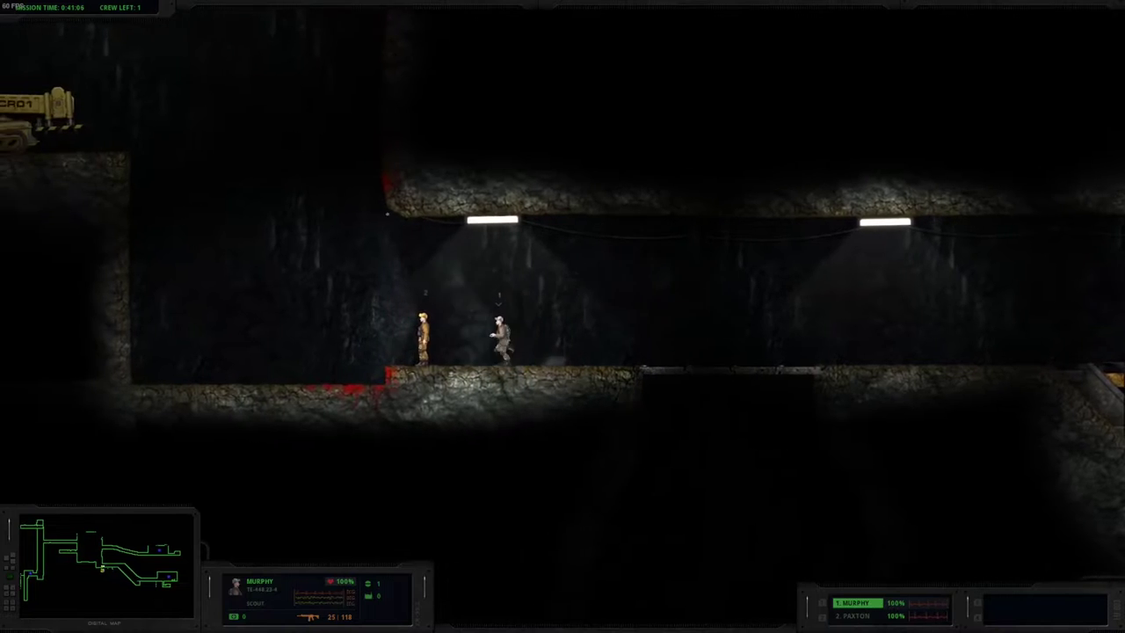
key(2)
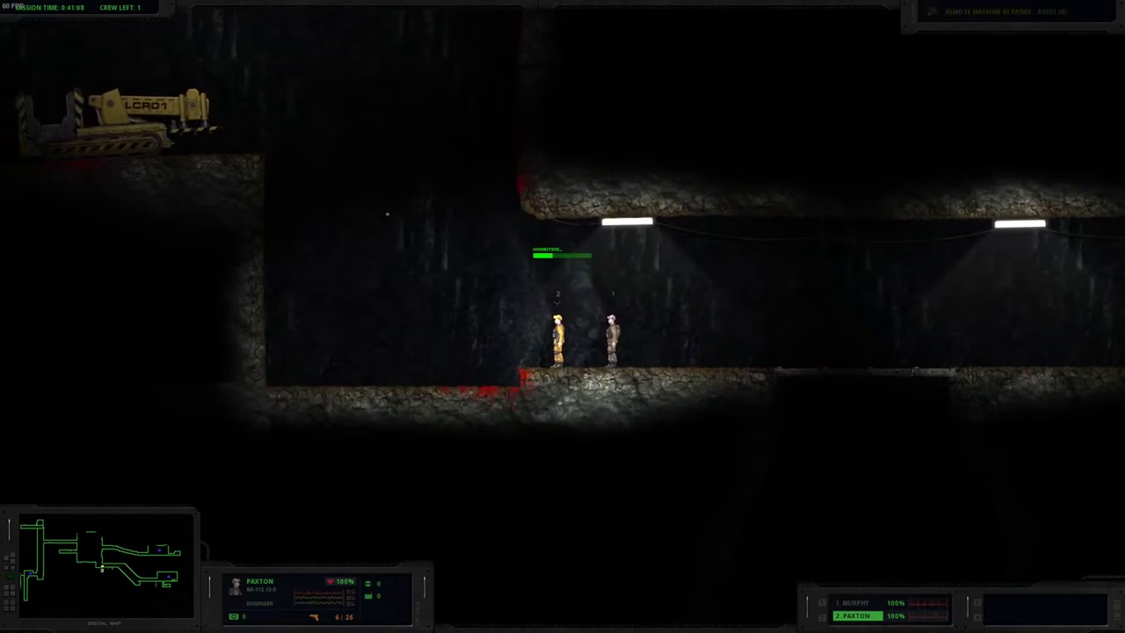
Step: Remotely drive the LCR01 loader left past the lift cage, then release it
key(r)
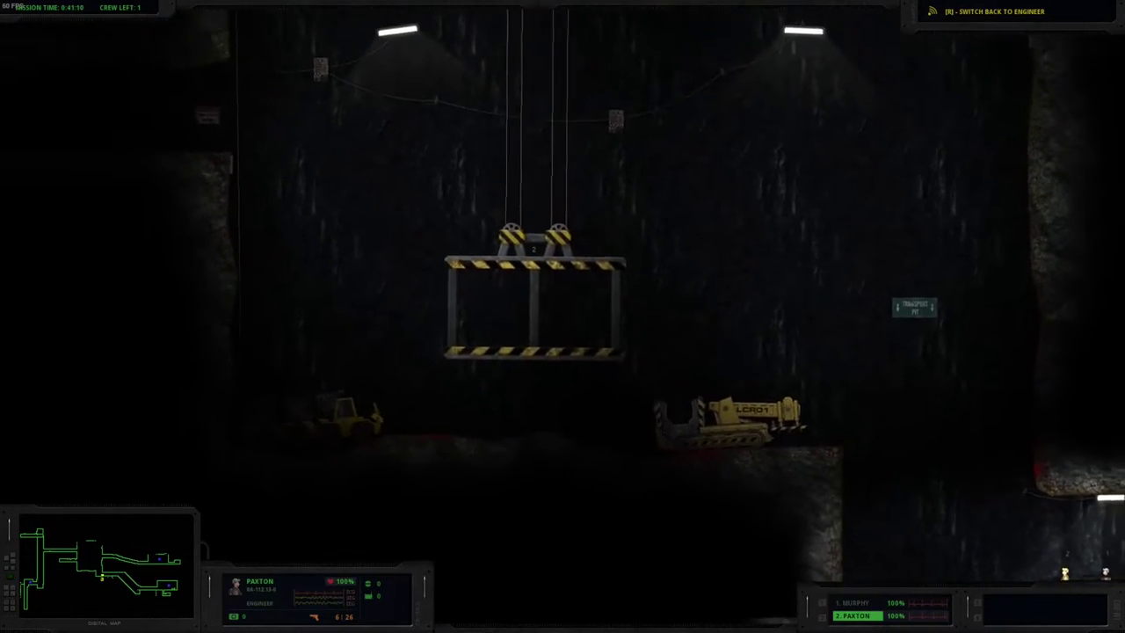
key(a)
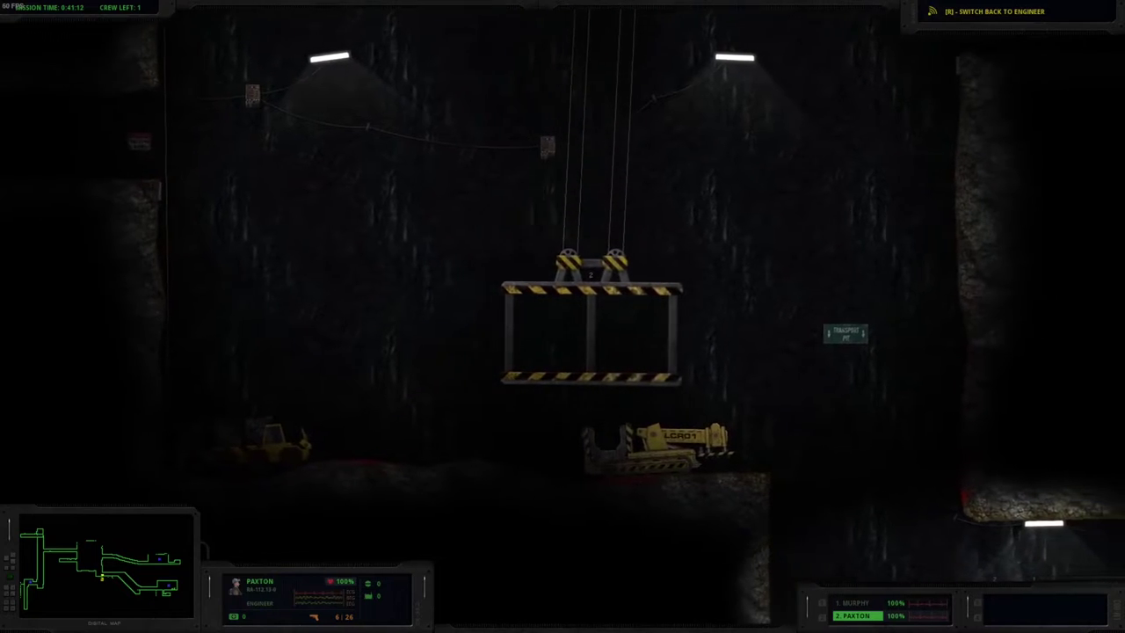
key(a)
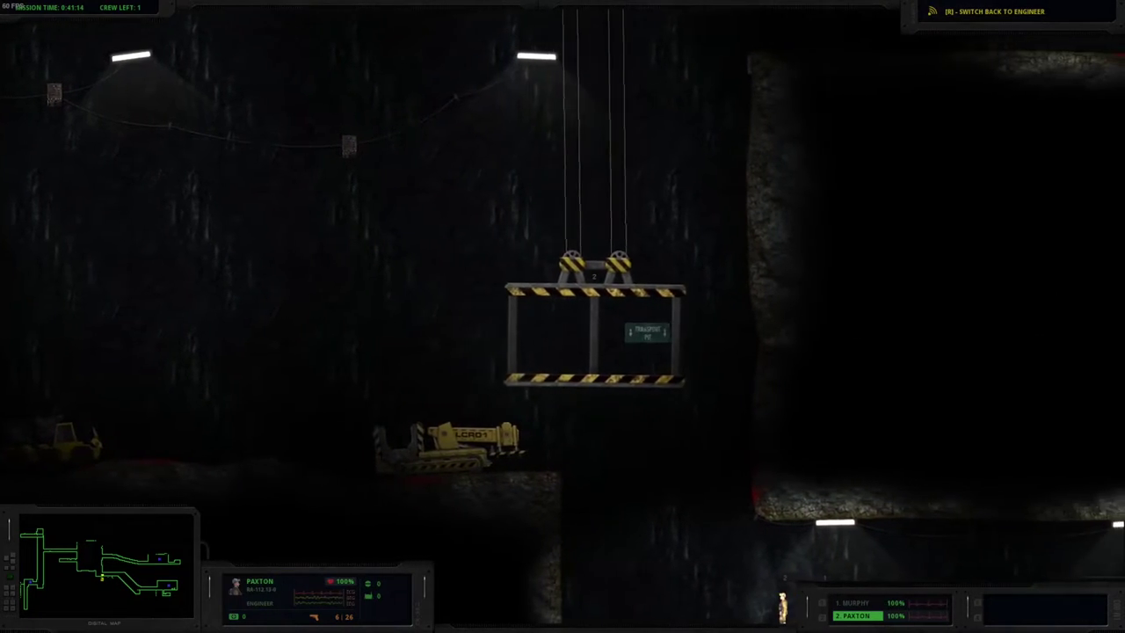
key(r)
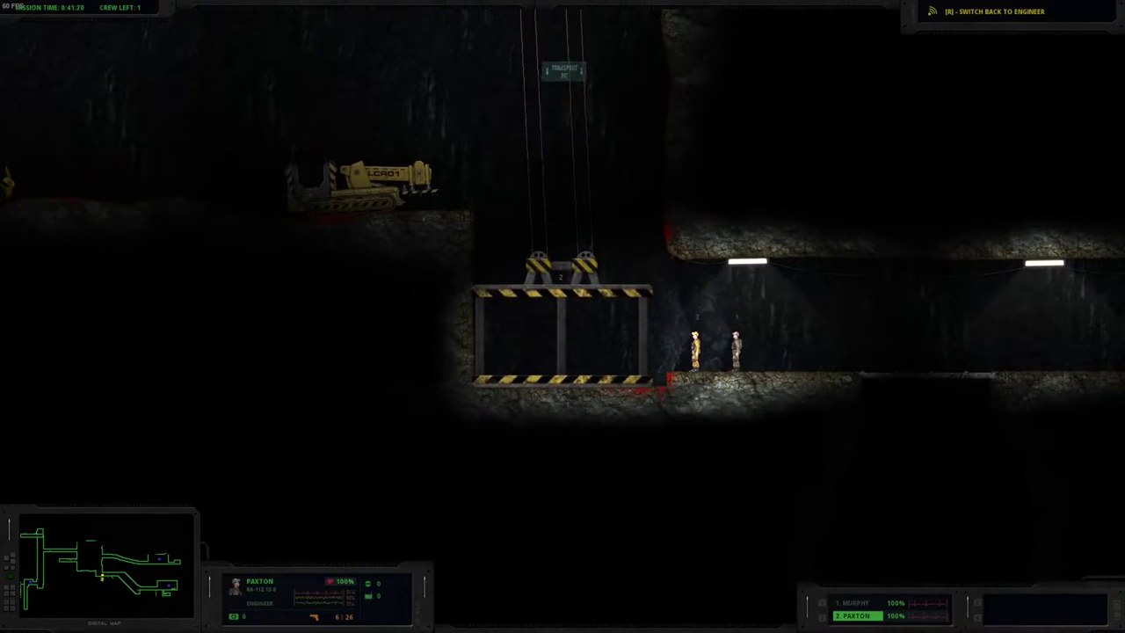
Step: Walk Paxton left and step into the lift cage
key(a)
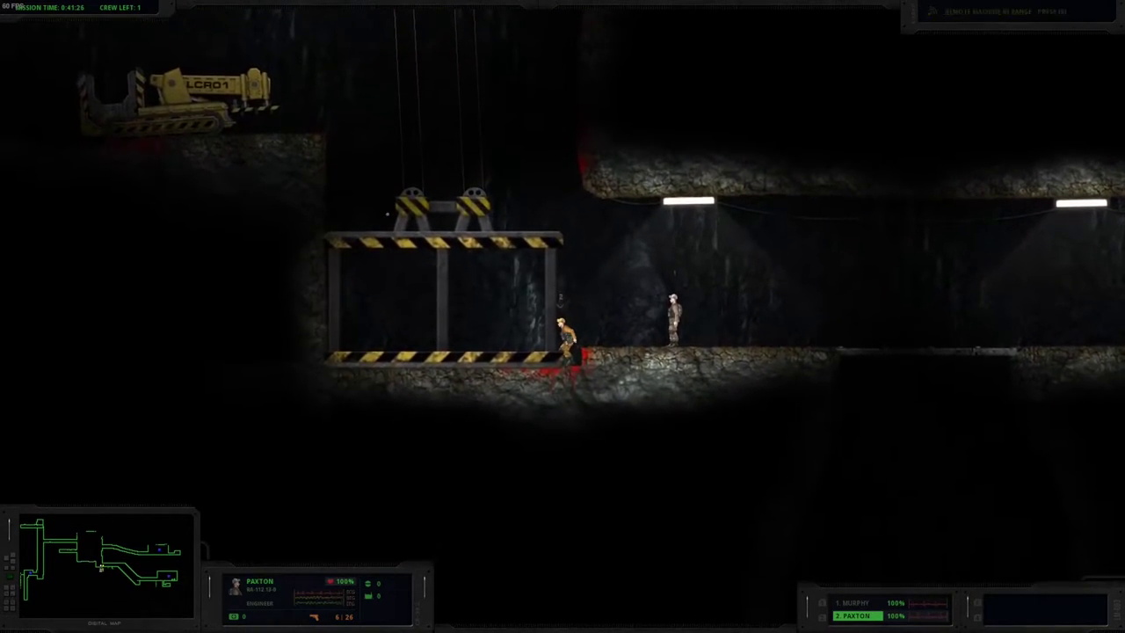
key(s)
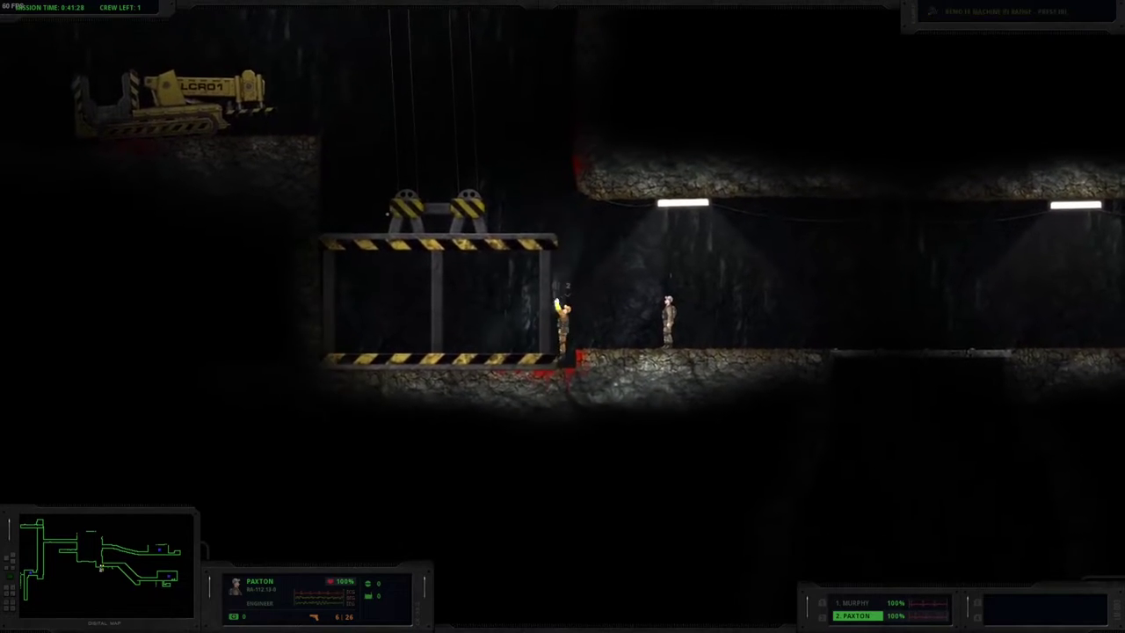
key(a)
key(a)
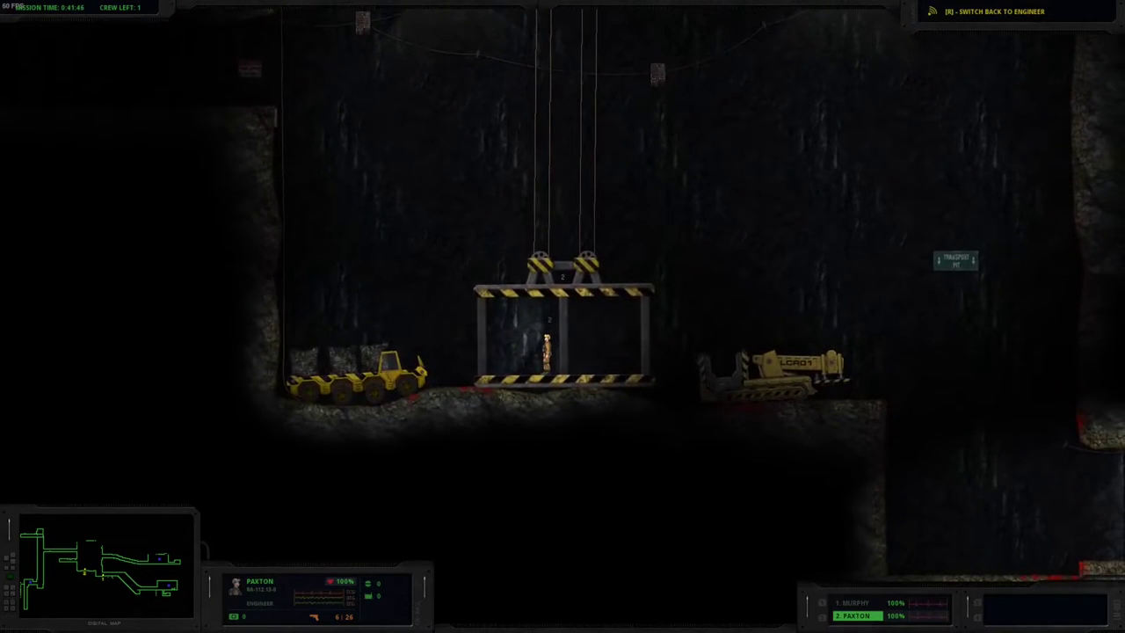
Step: Drive the dump truck right onto the lift, exit it, and hoist the lift up
key(a)
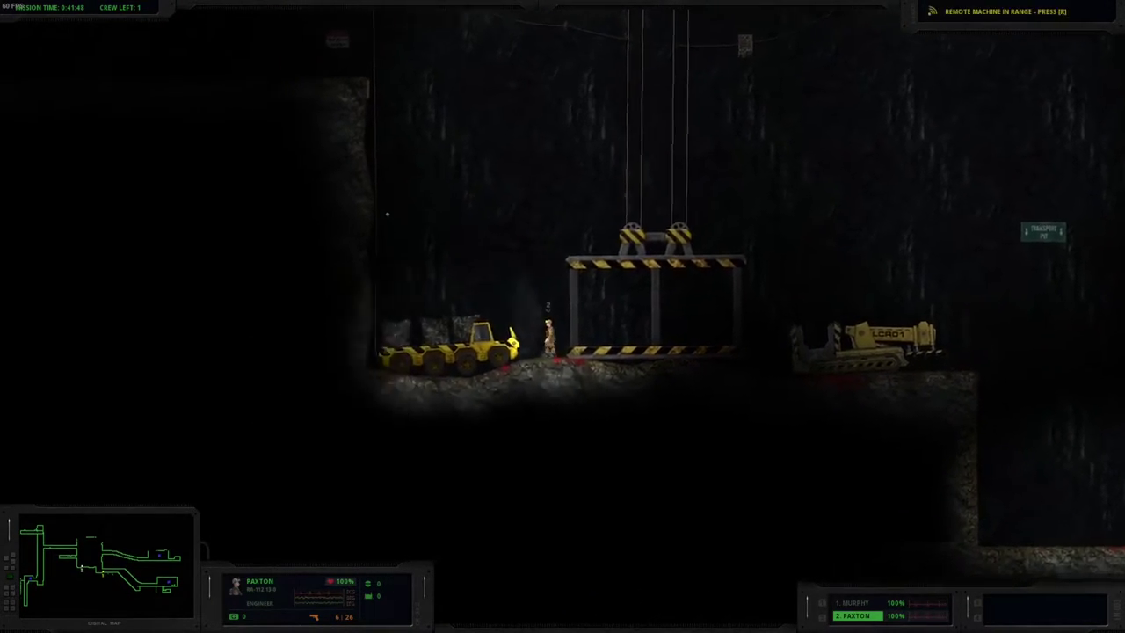
key(e)
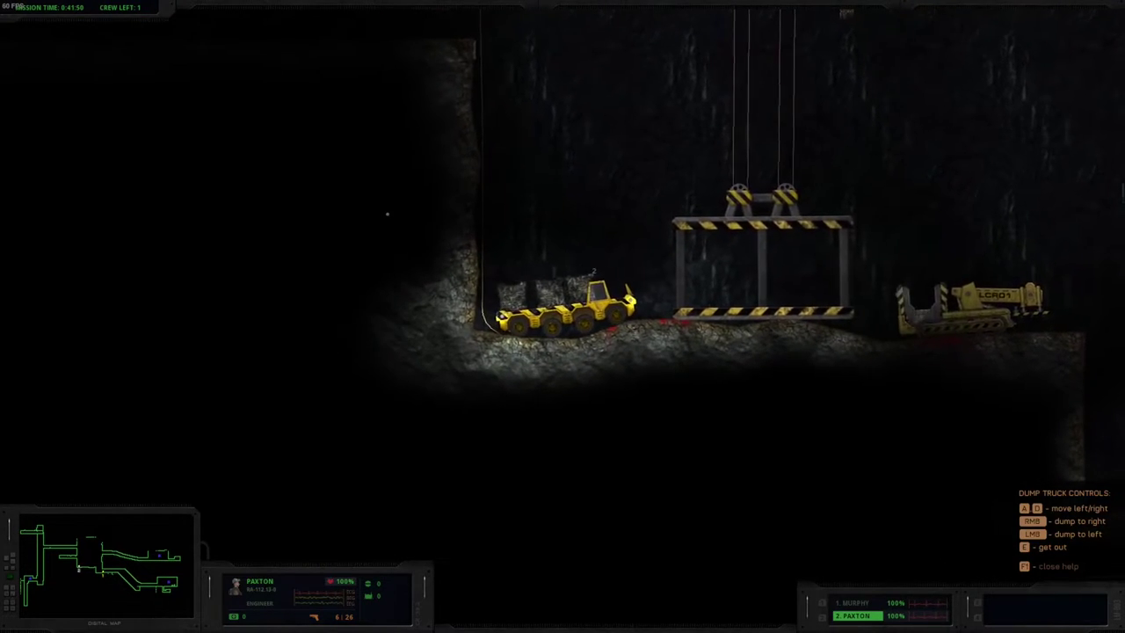
key(d)
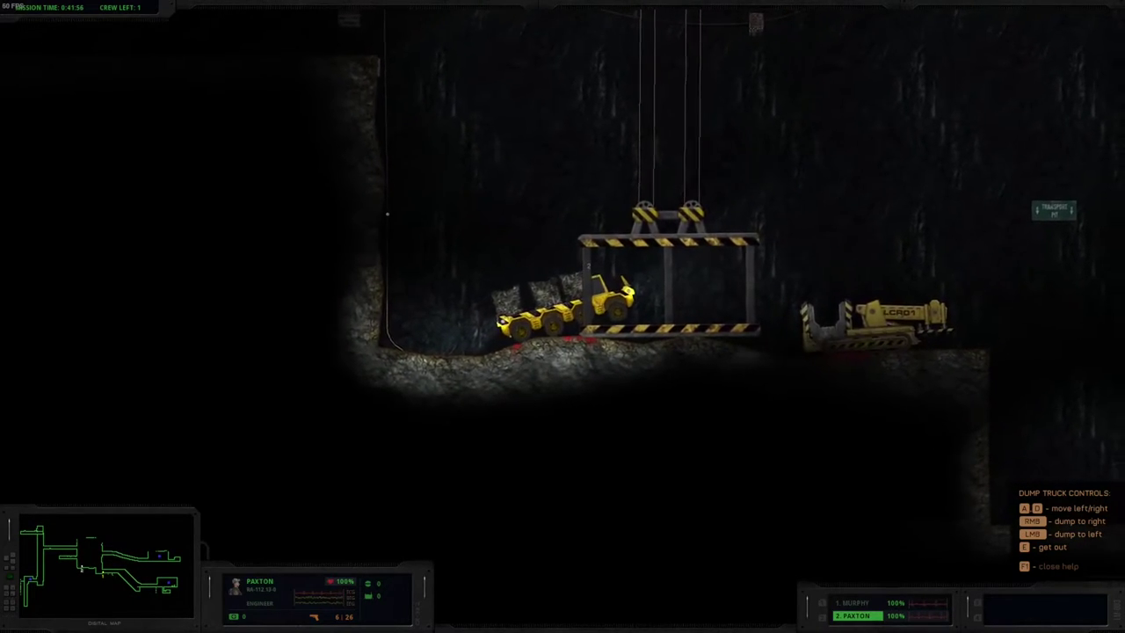
key(d)
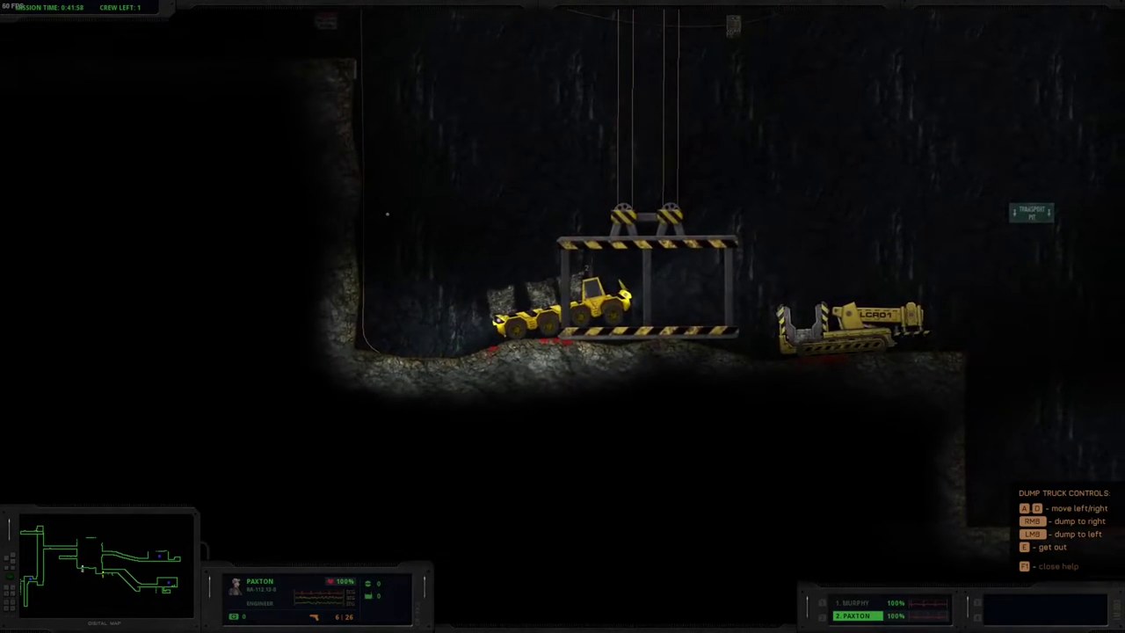
key(d)
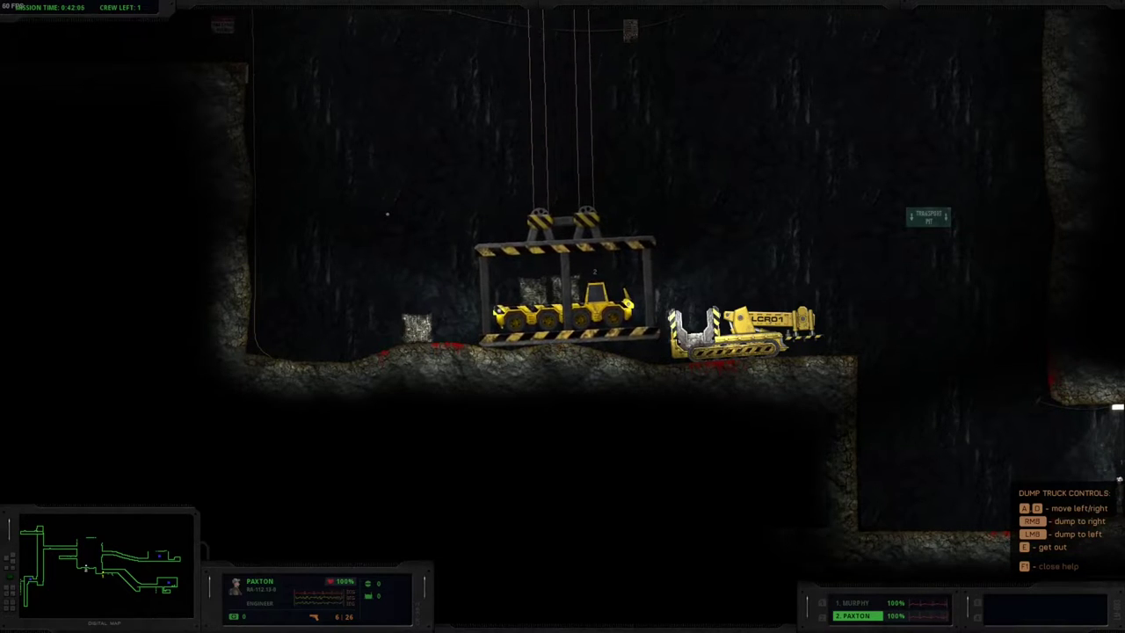
key(e)
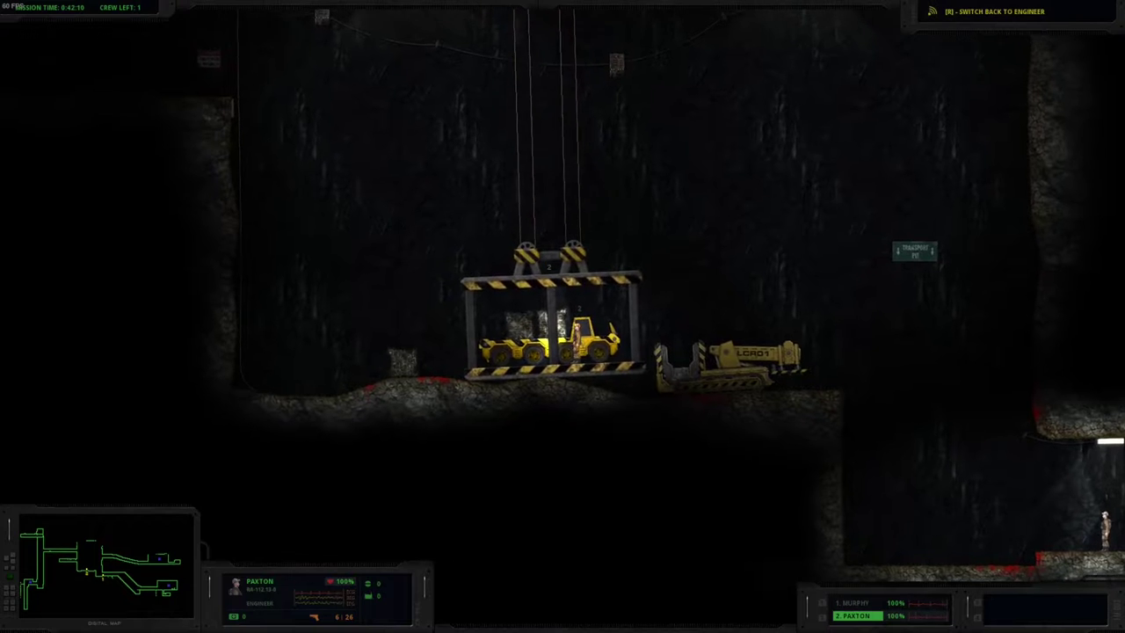
key(Up)
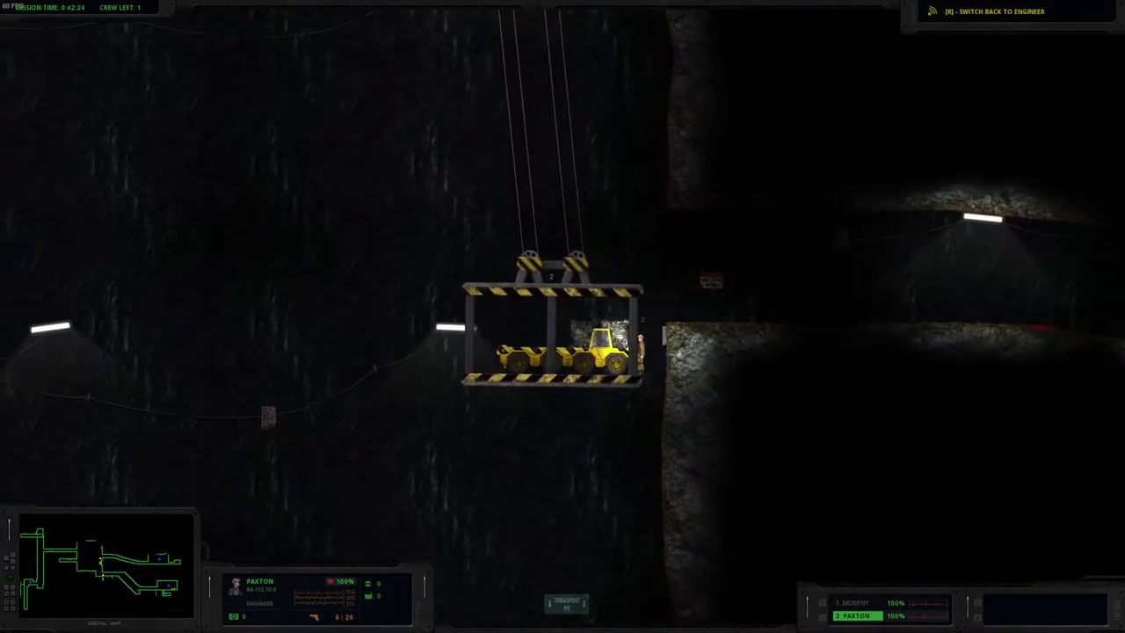
Step: Swing the truck-laden lift left, then right toward the rock ledge
key(Left)
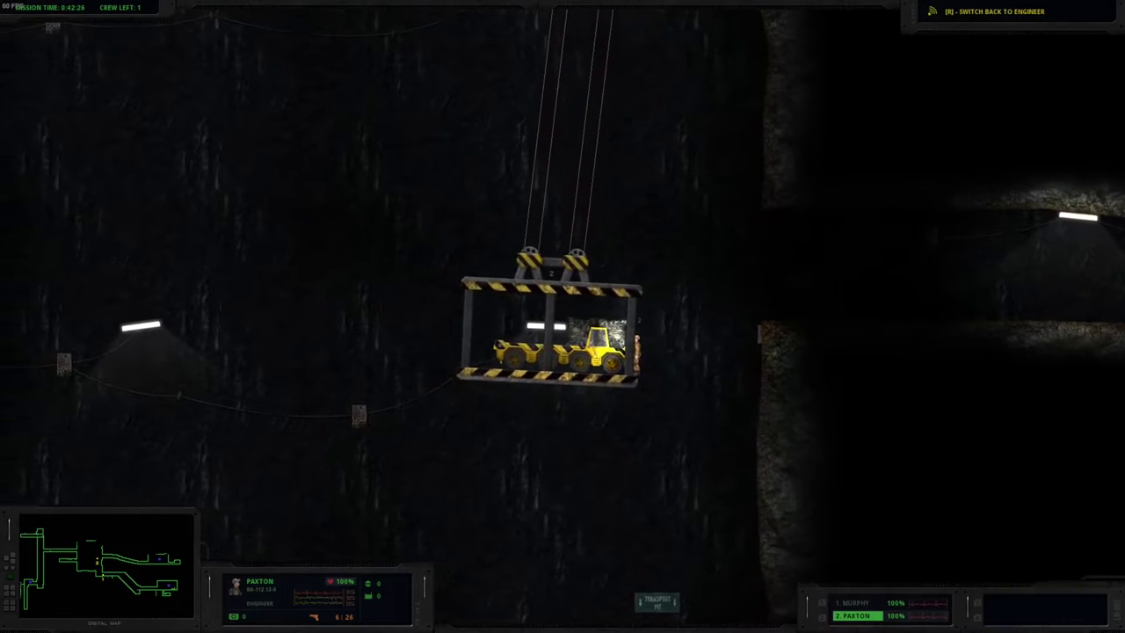
key(Right)
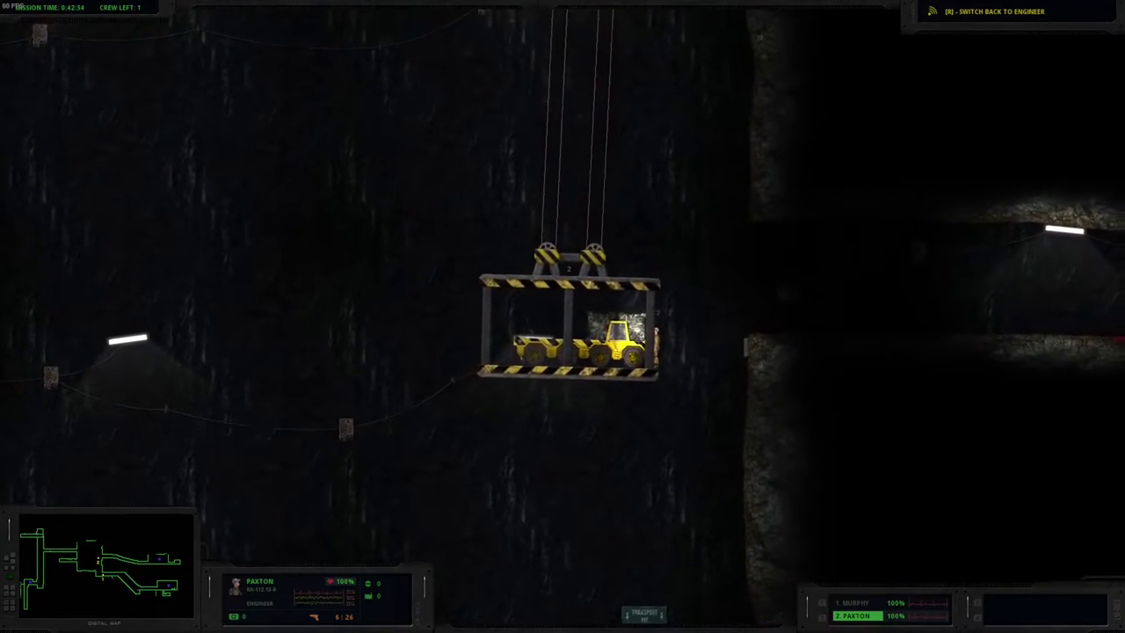
key(Right)
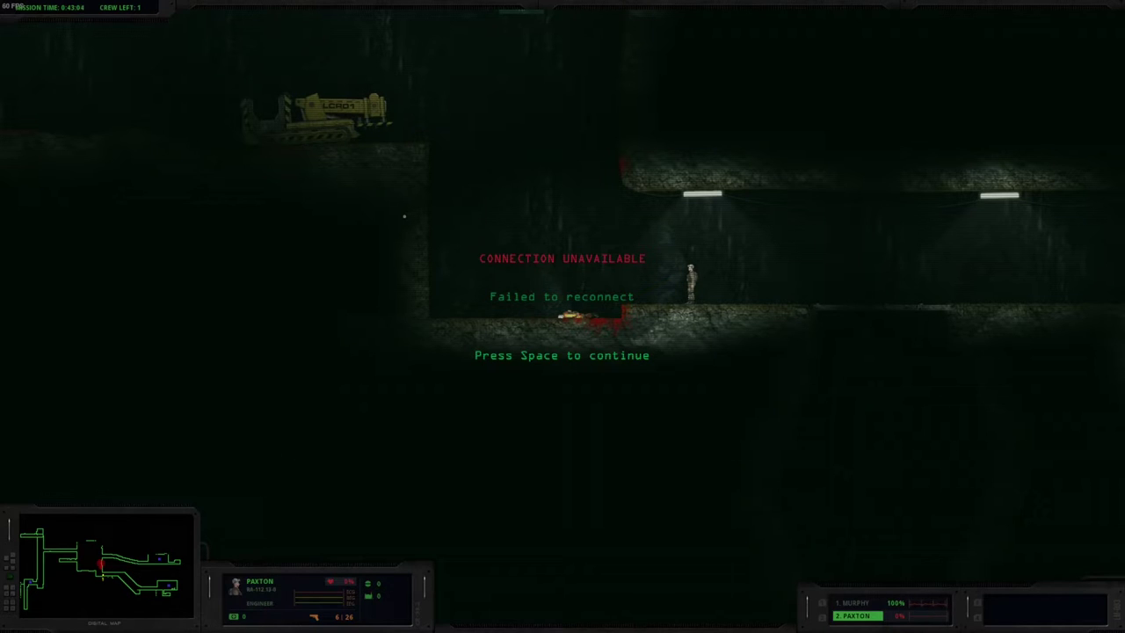
Step: Dismiss the failure message, fire Murphy's rifle left, and walk him right across the platform
key(space)
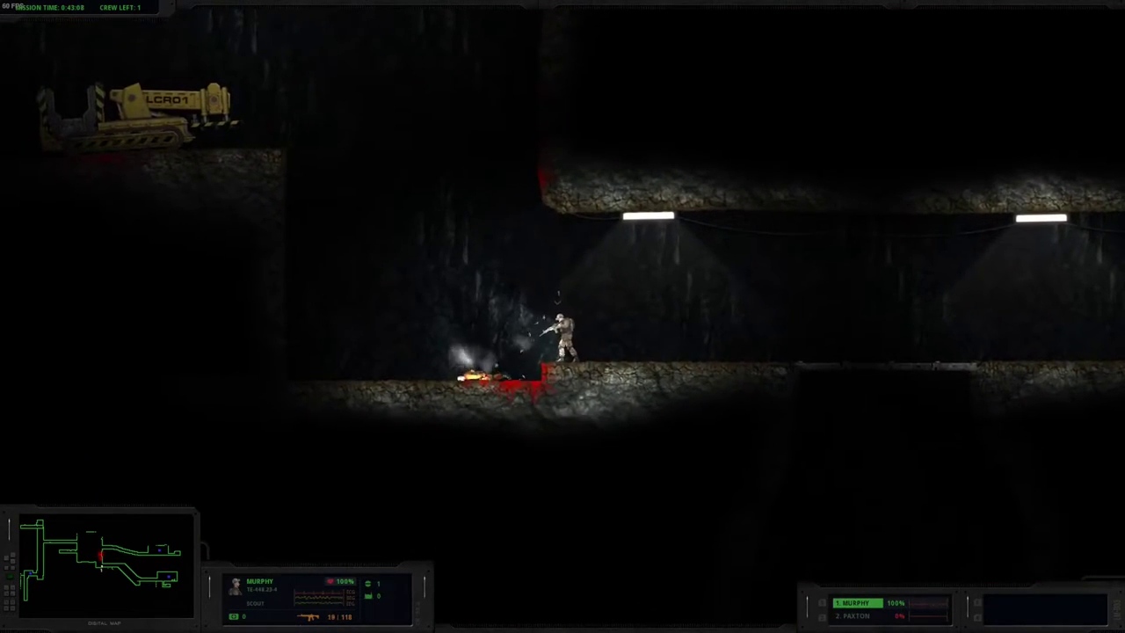
click(557, 295)
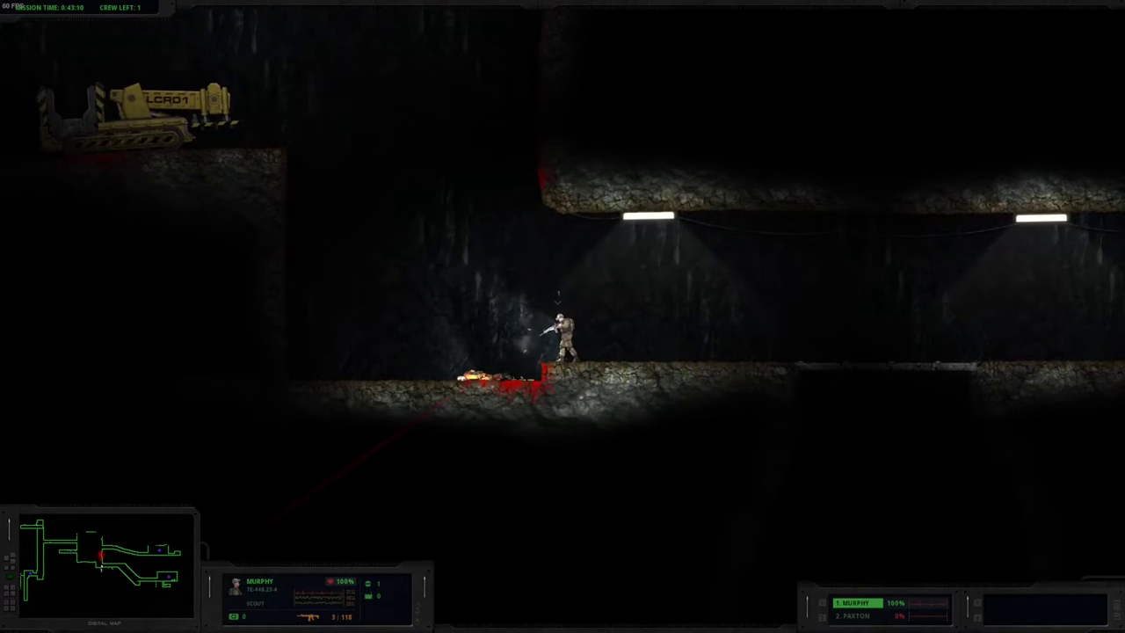
key(d)
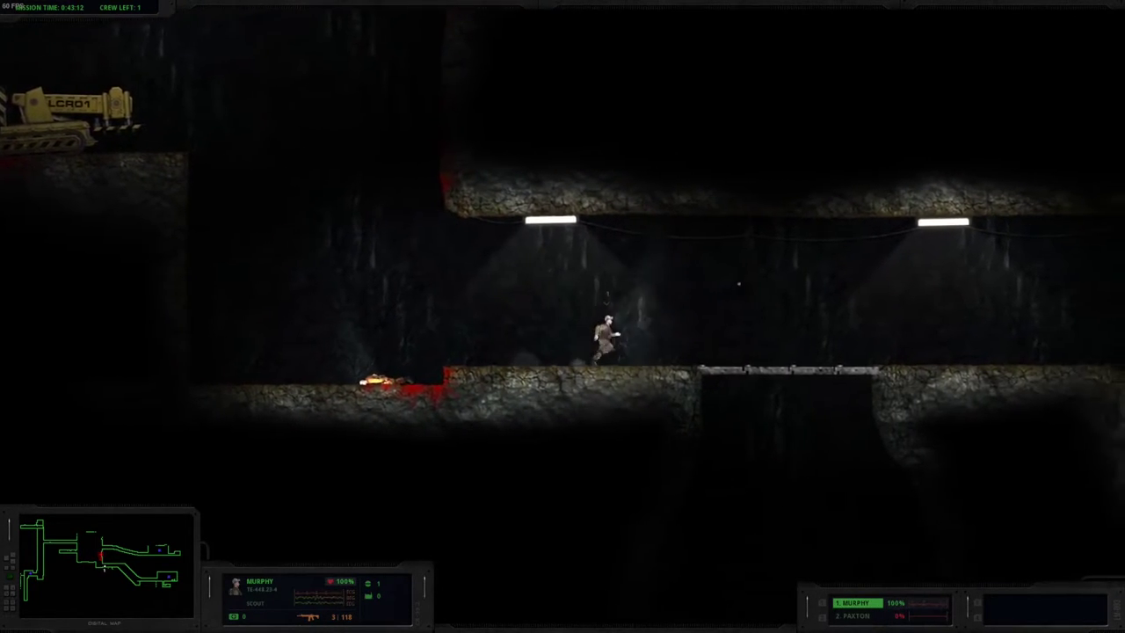
key(d)
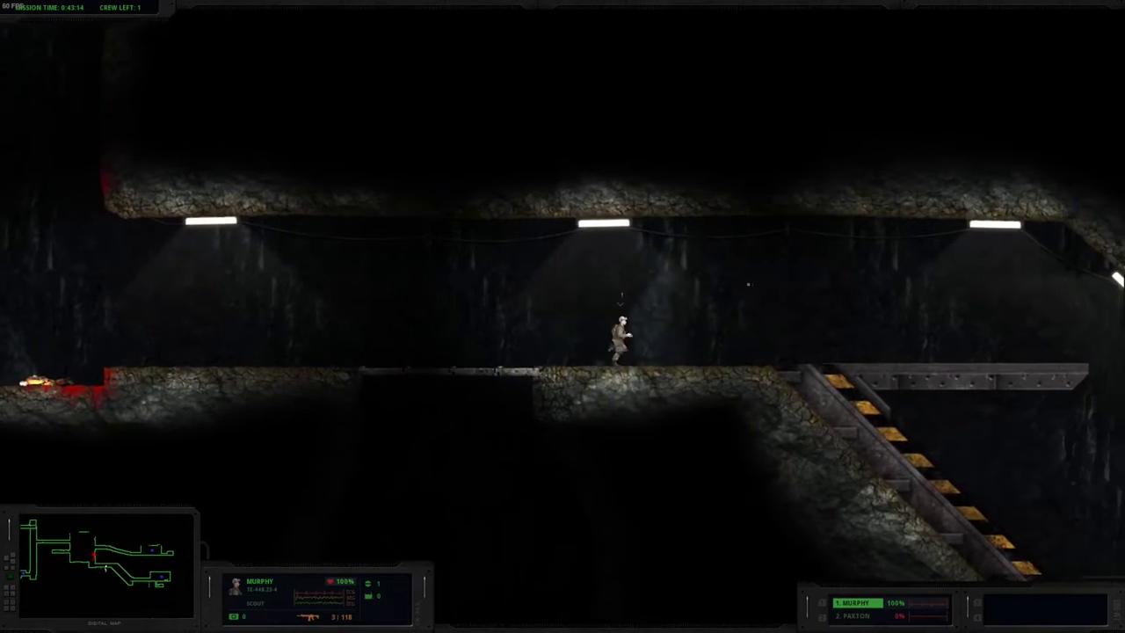
key(d)
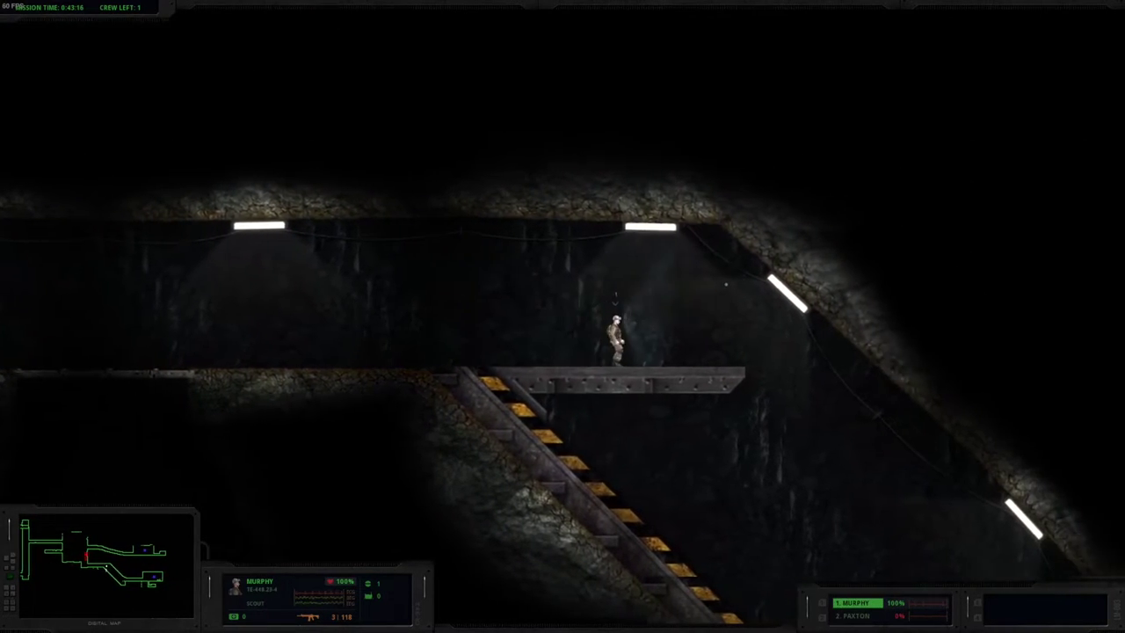
key(s)
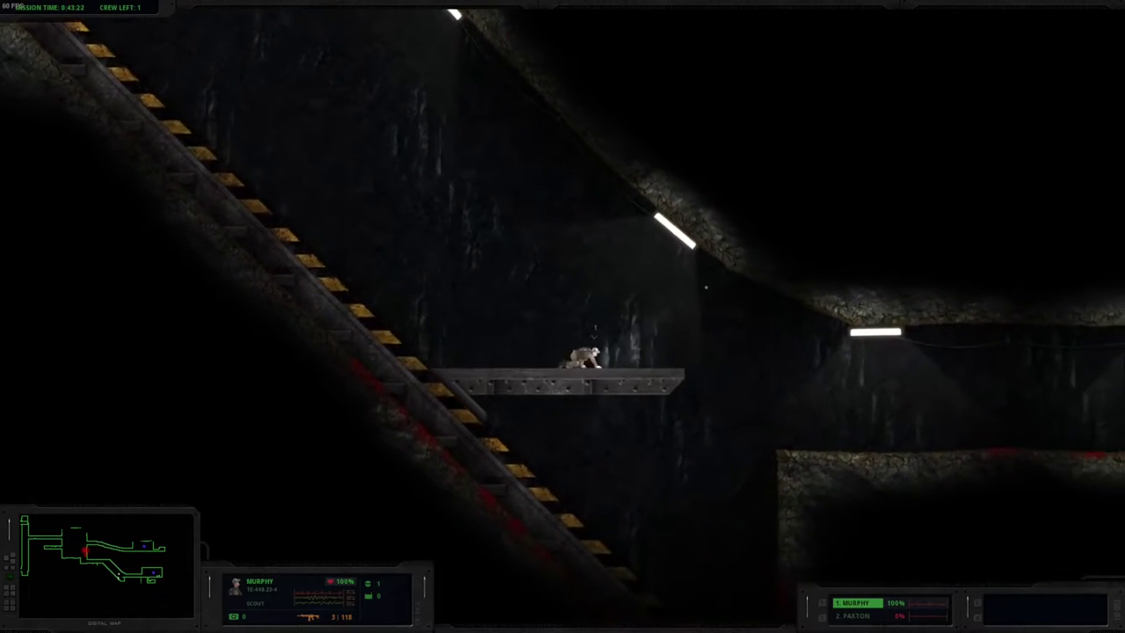
key(w)
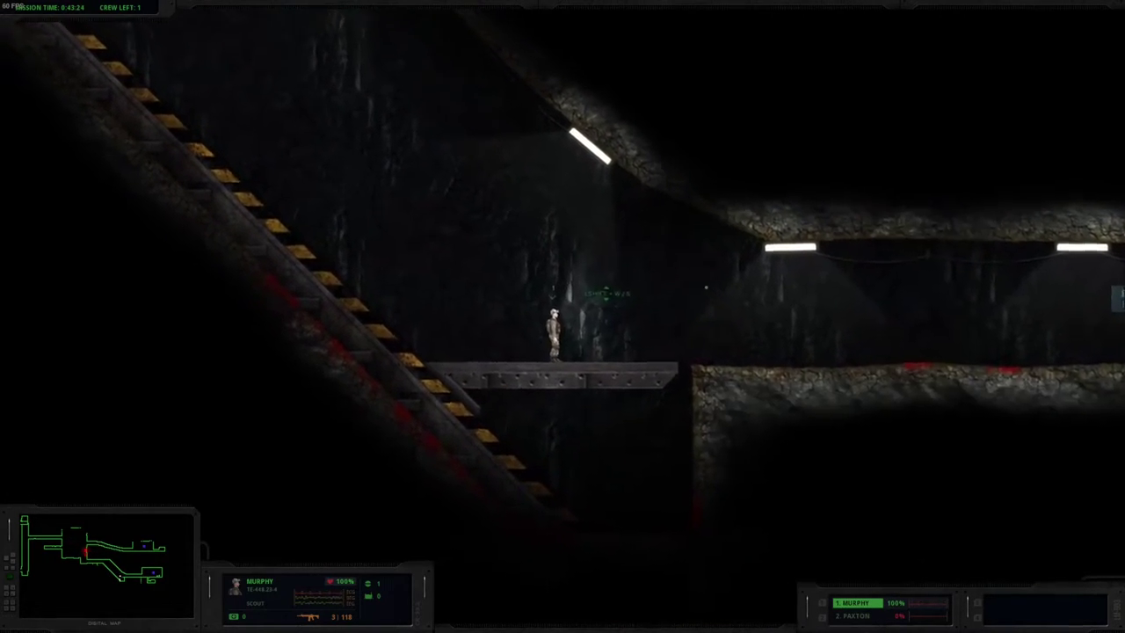
key(d)
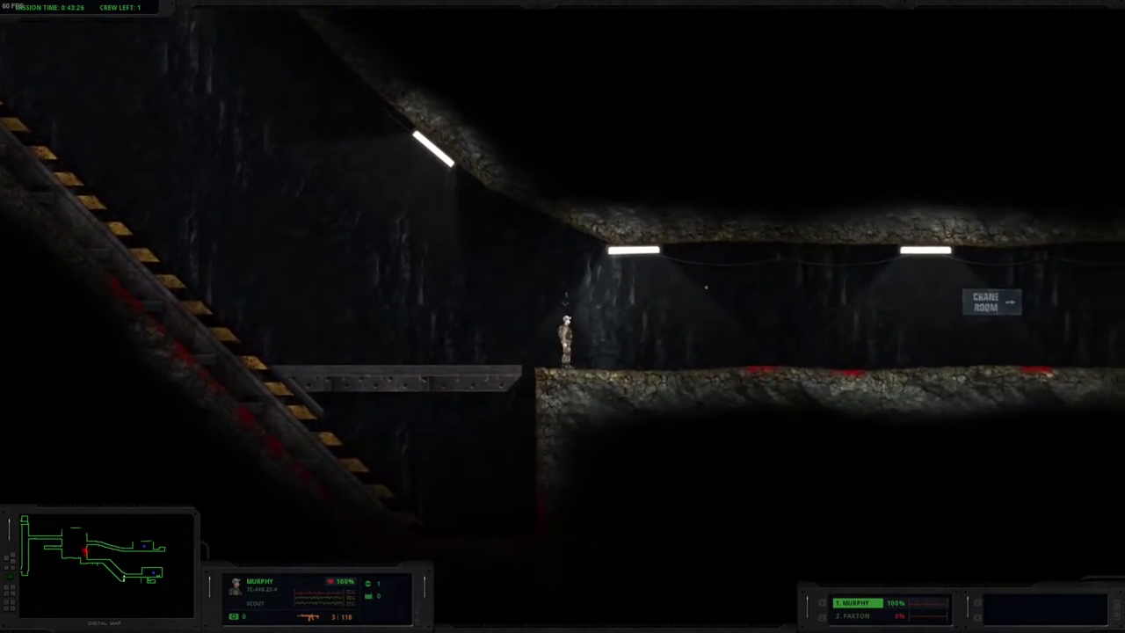
Step: Clear the connection message, then walk Murphy left to the stairs and aim right
key(2)
key(space)
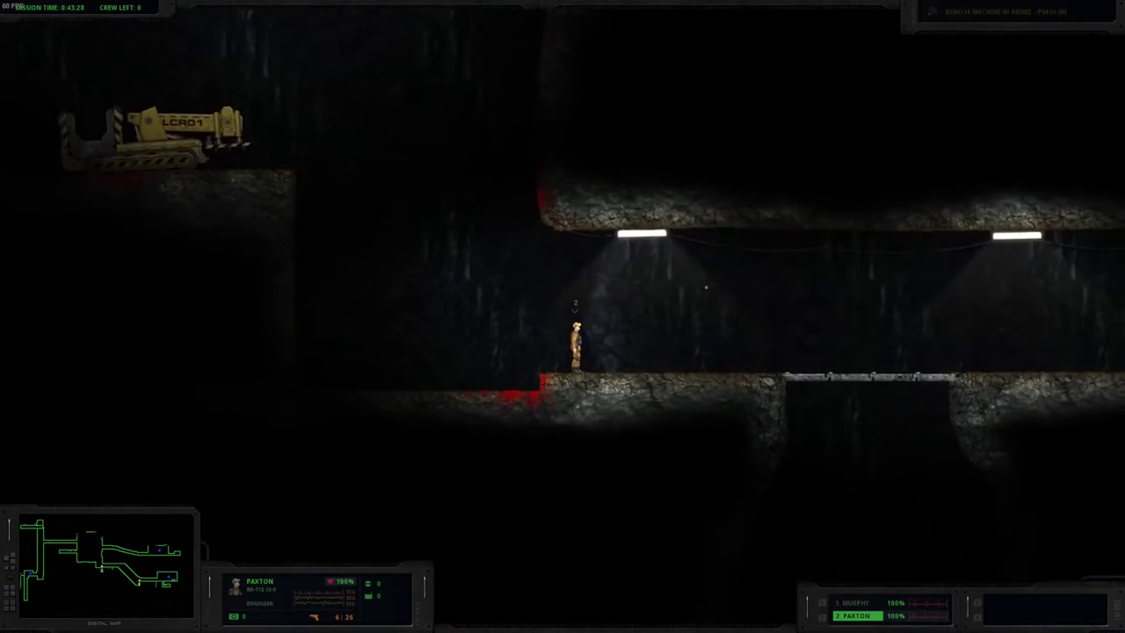
key(1)
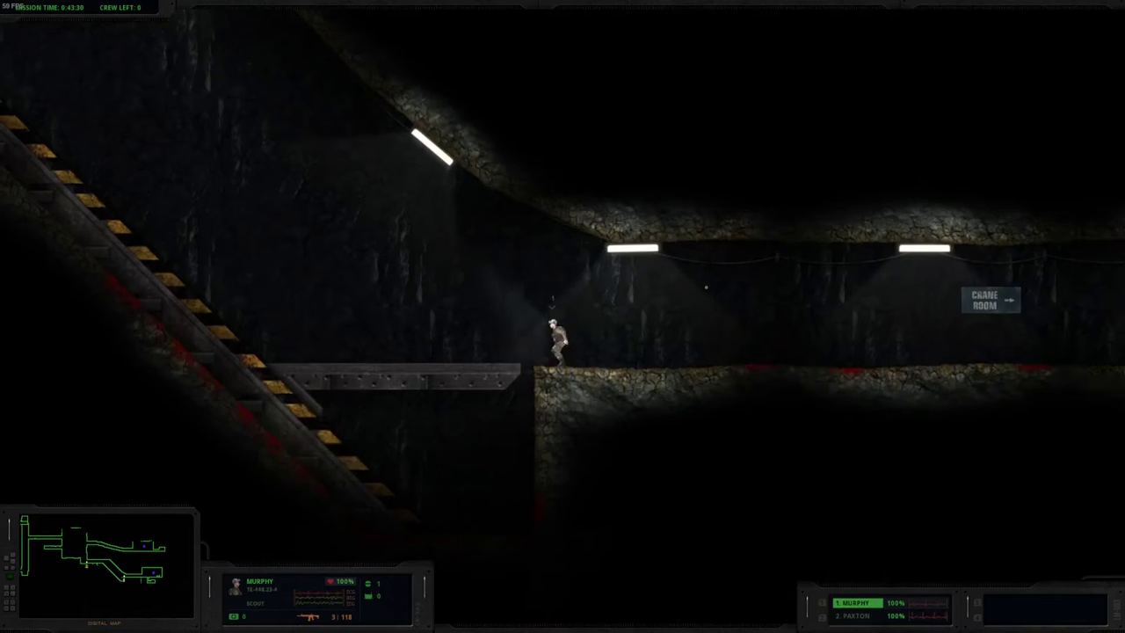
key(a)
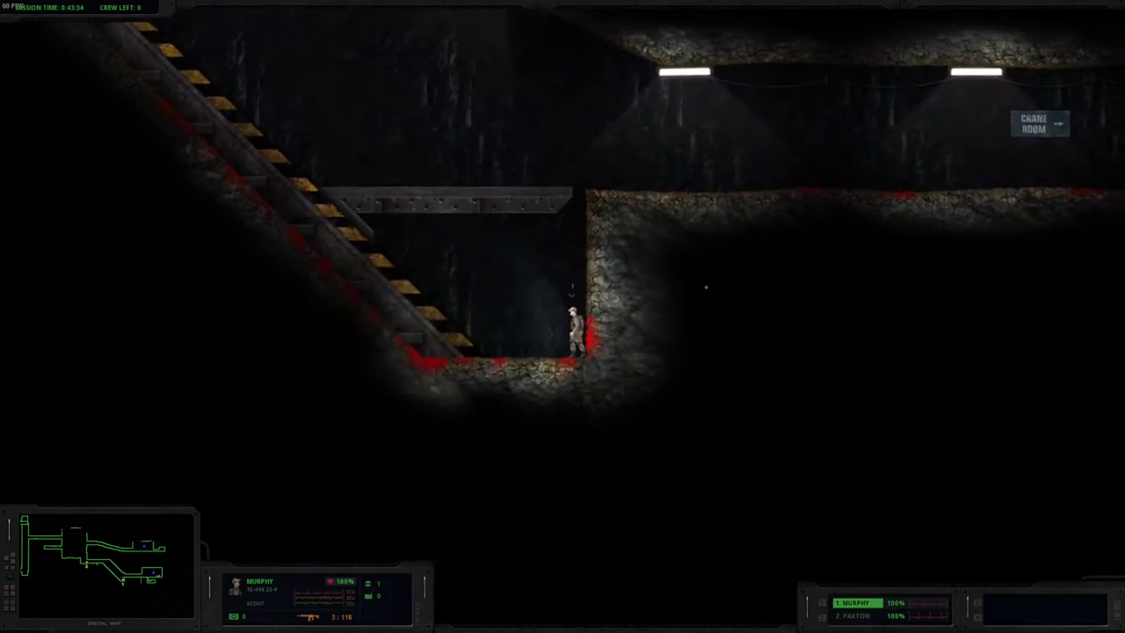
key(a)
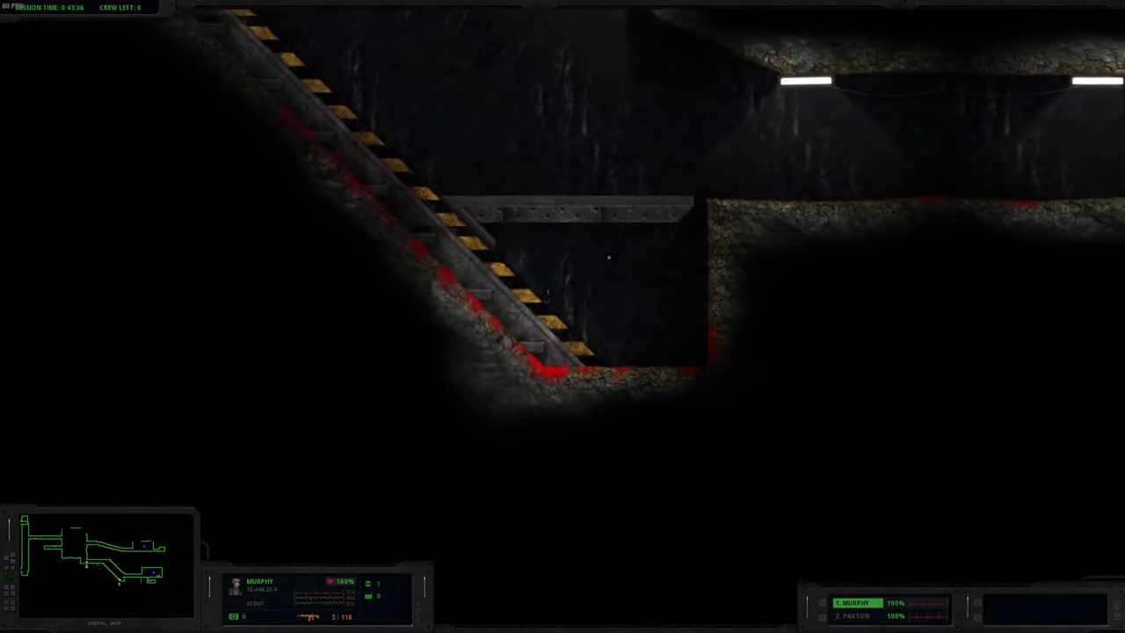
key(3)
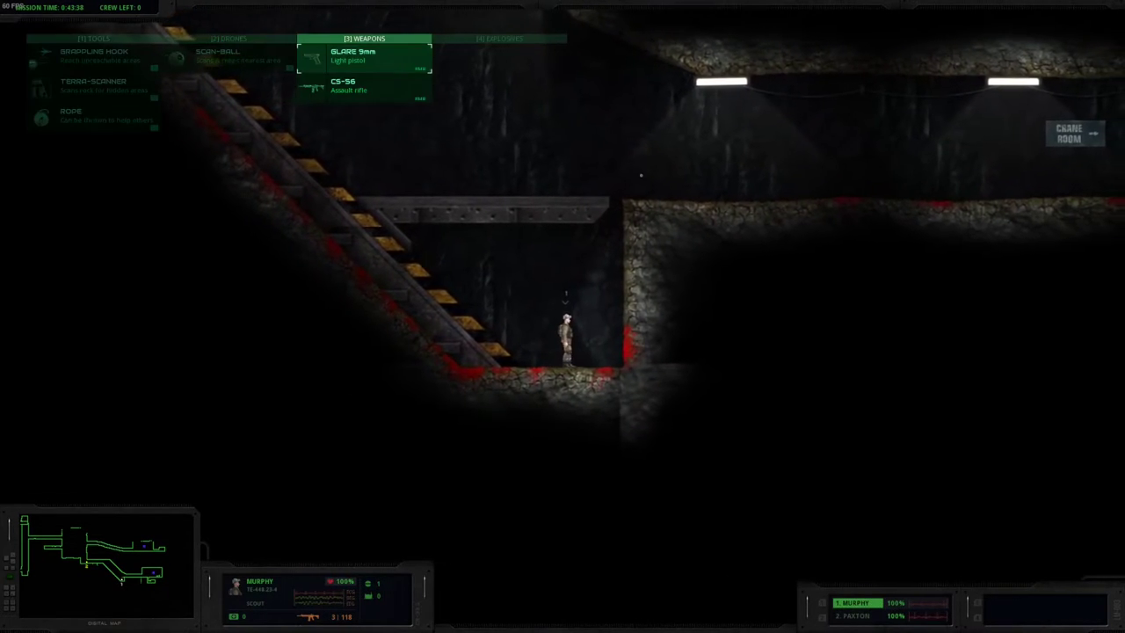
right_click(641, 175)
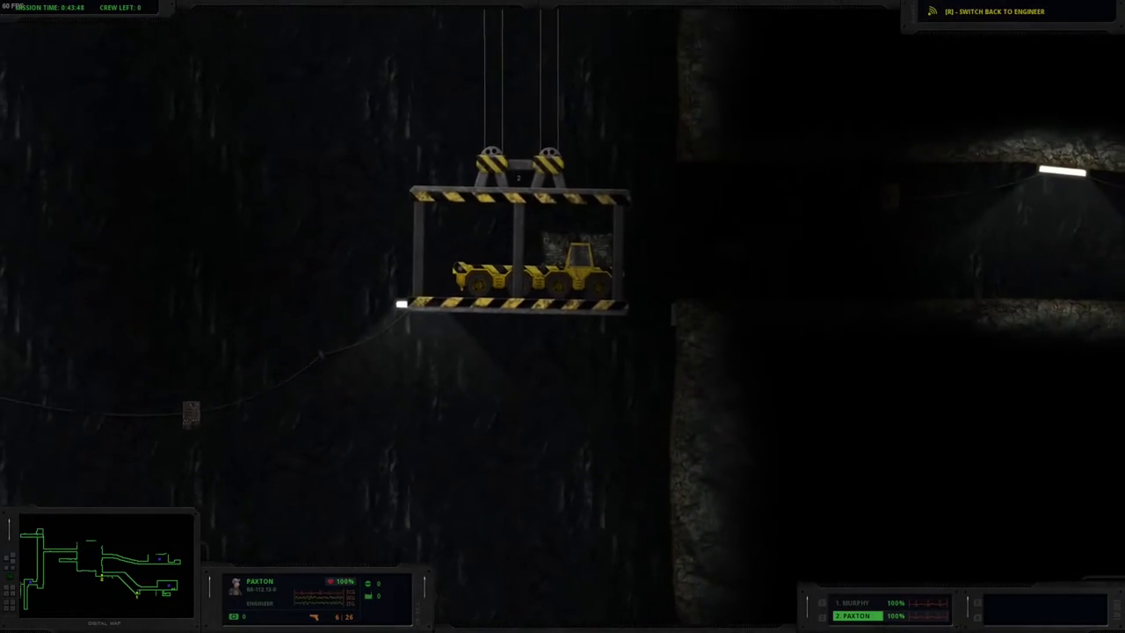
Step: Lower the truck-laden lift to the ledge and walk the engineer left toward the cage
key(s)
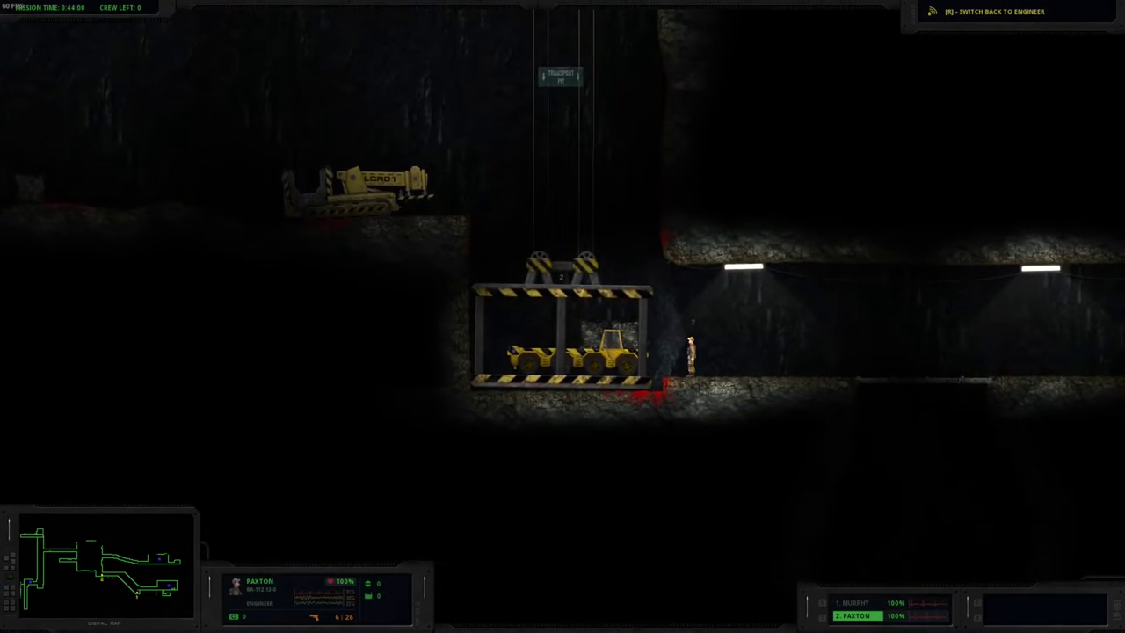
key(r)
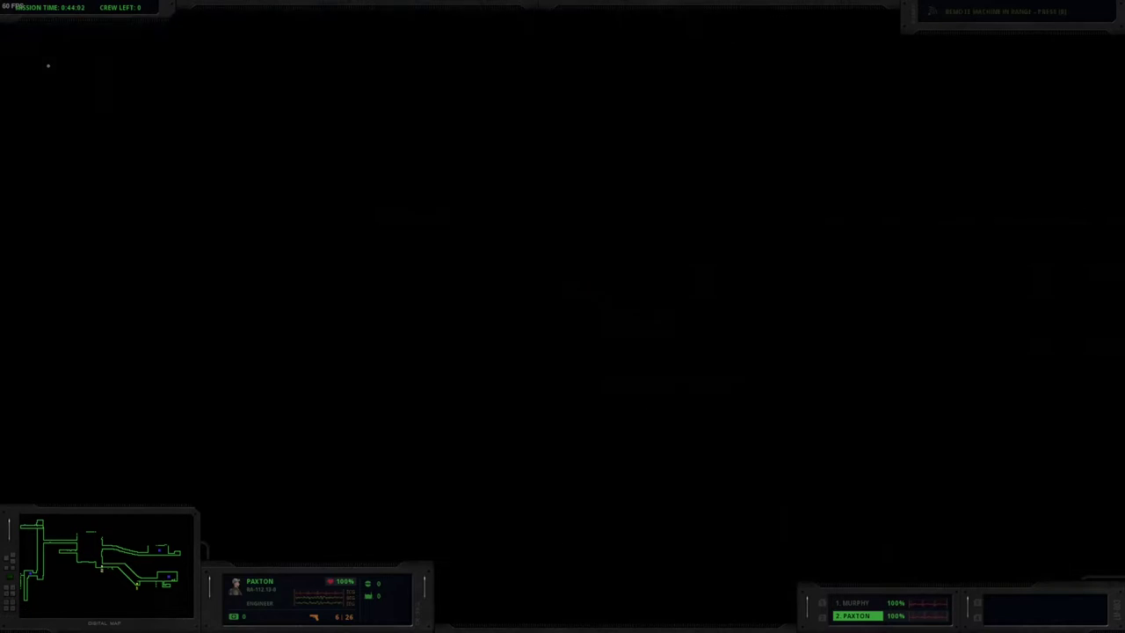
key(Left)
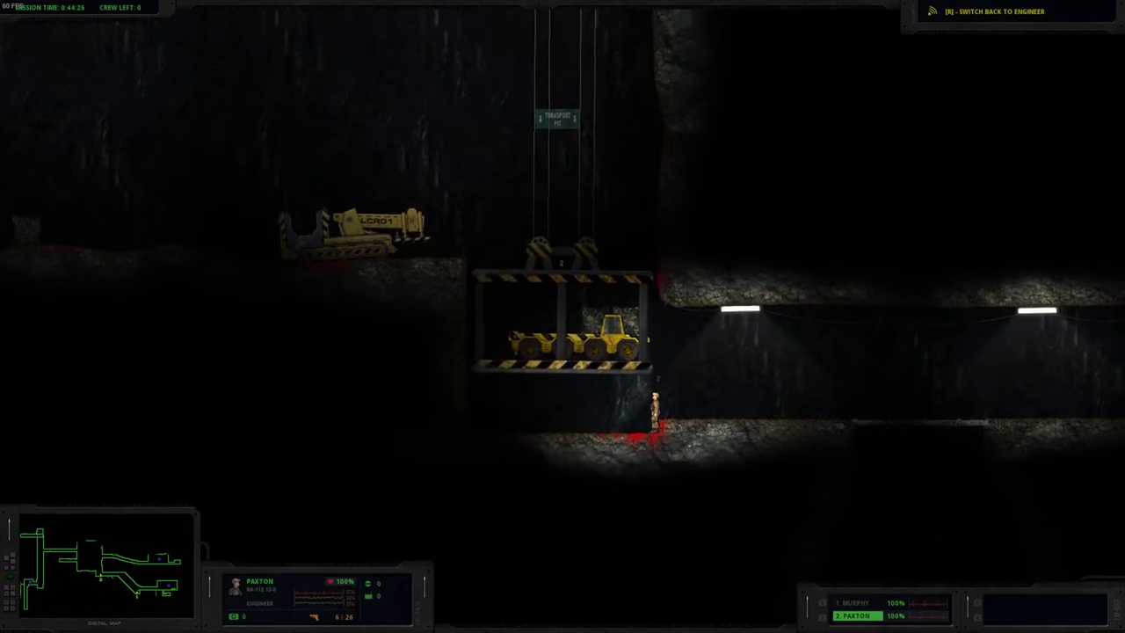
Step: Step the engineer into the lift beside the dump truck and raise it past the Transport Pit
key(r)
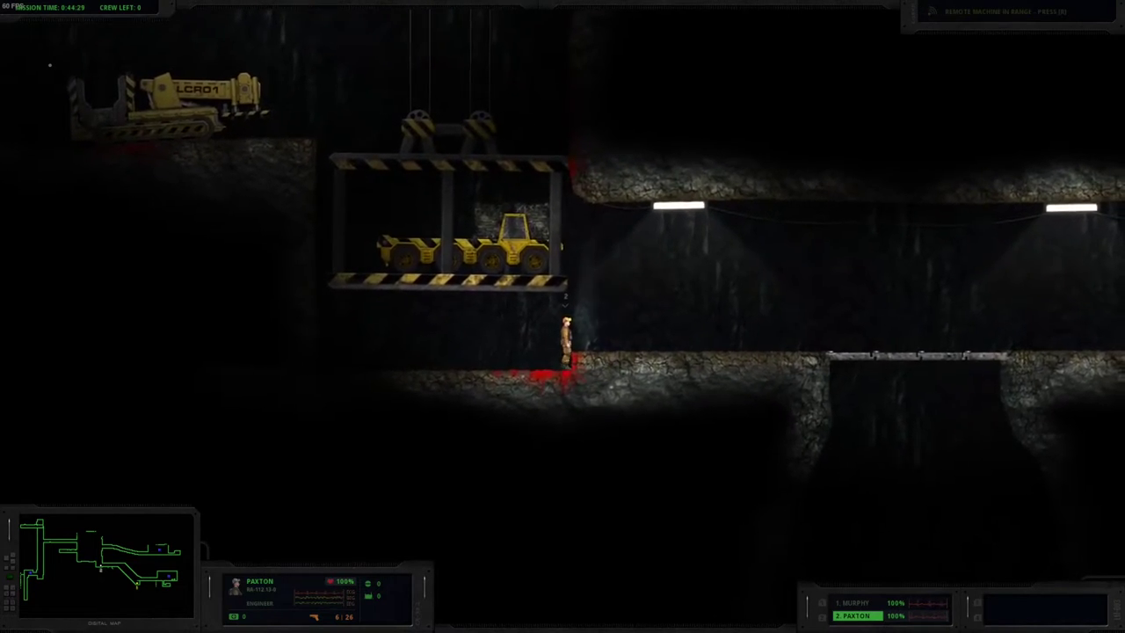
key(a)
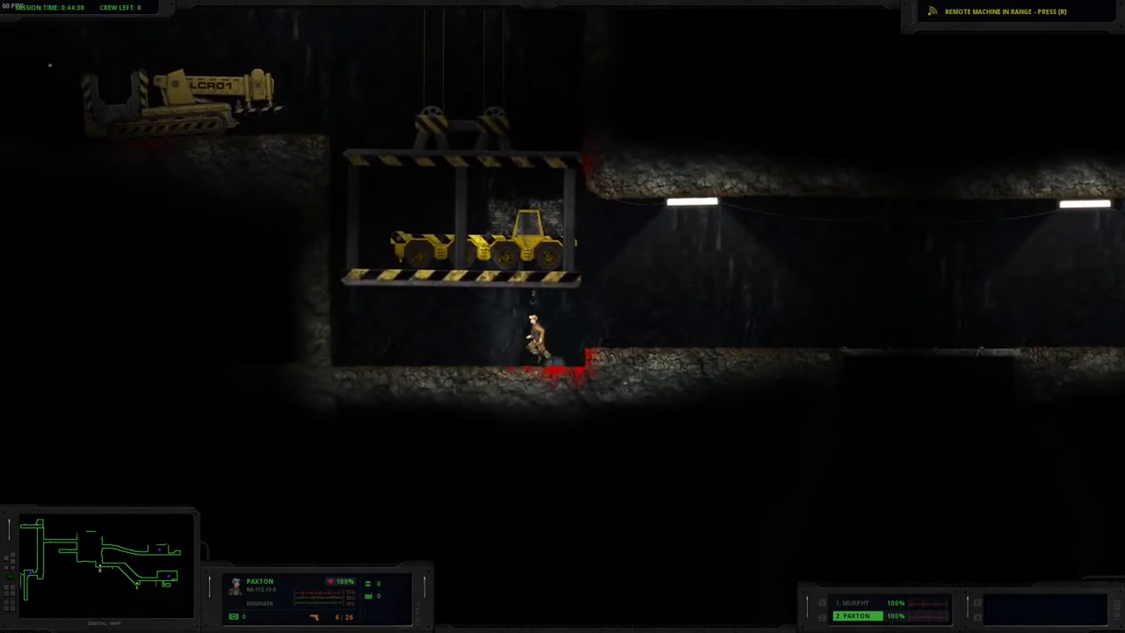
key(d)
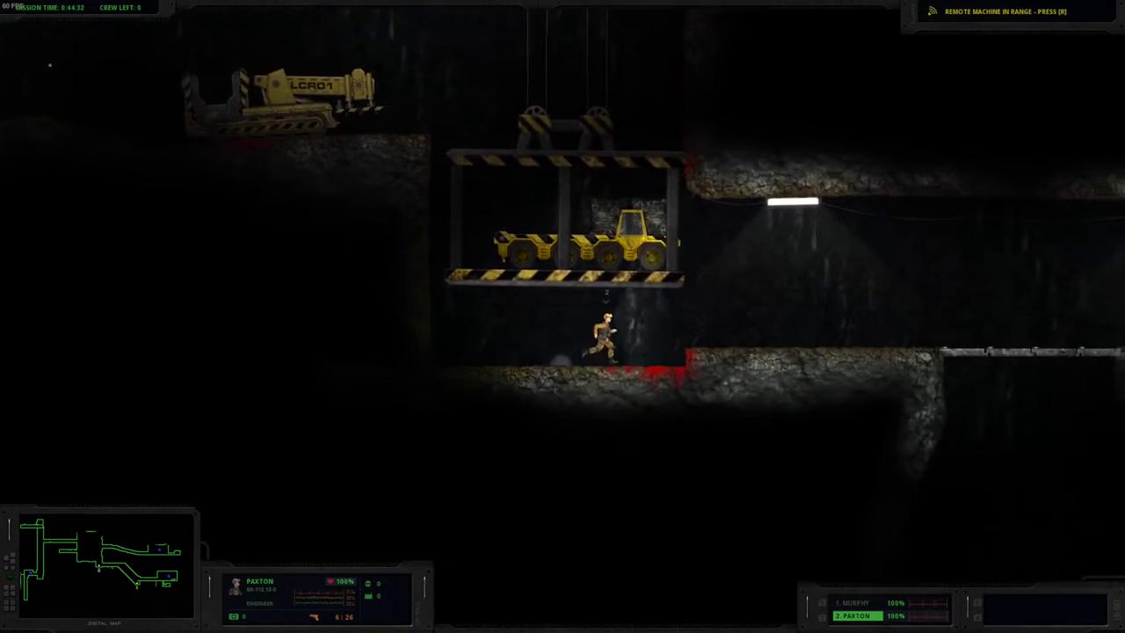
key(a)
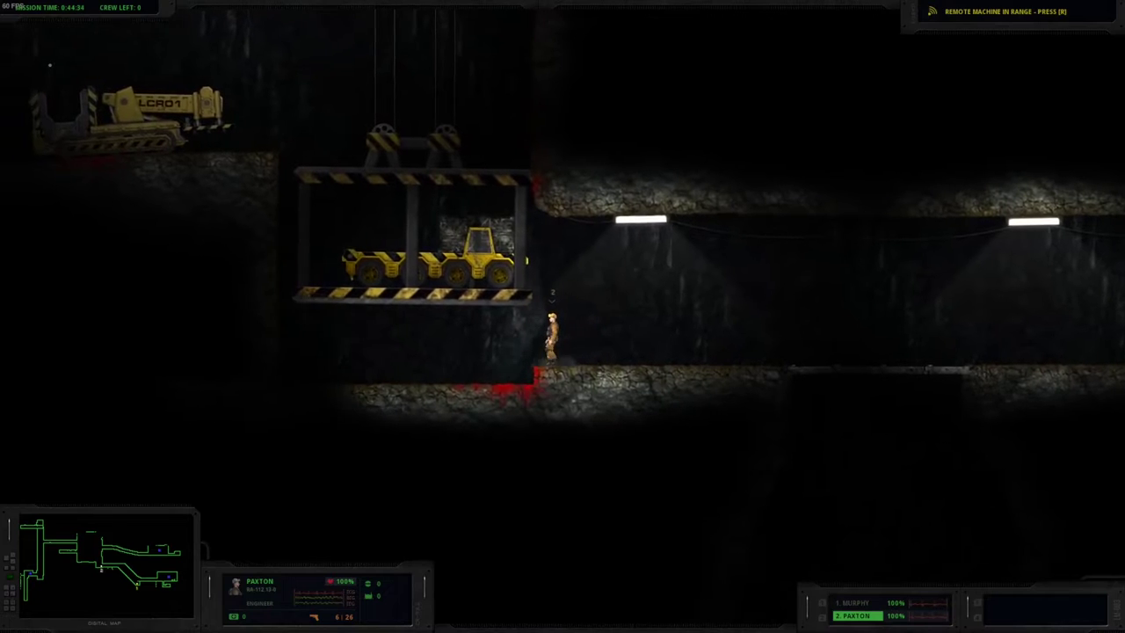
key(r)
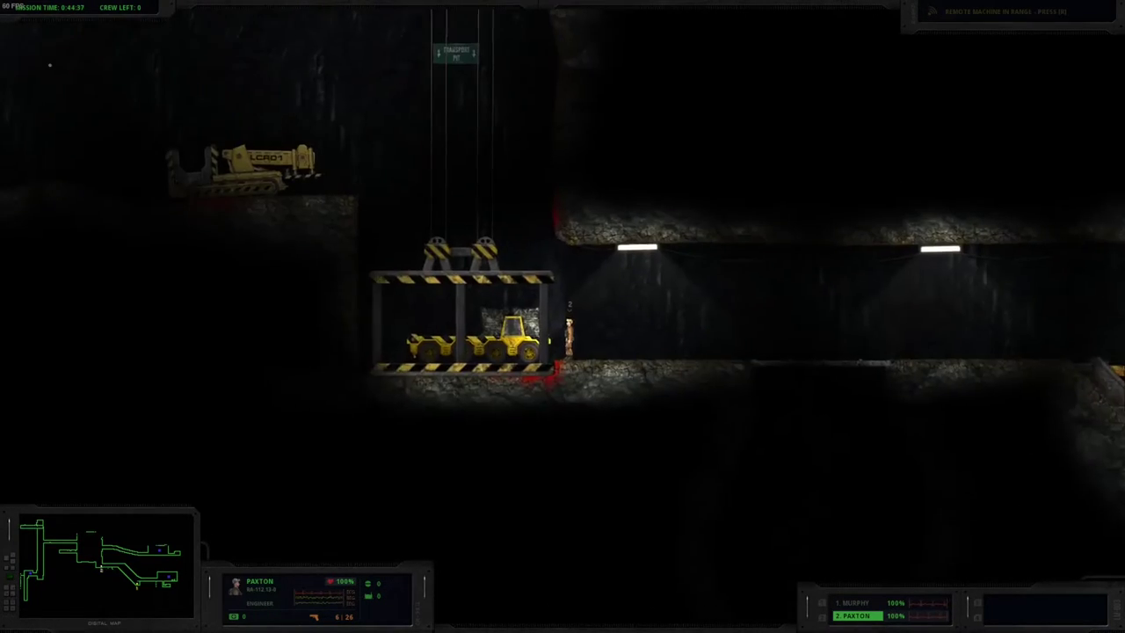
key(a)
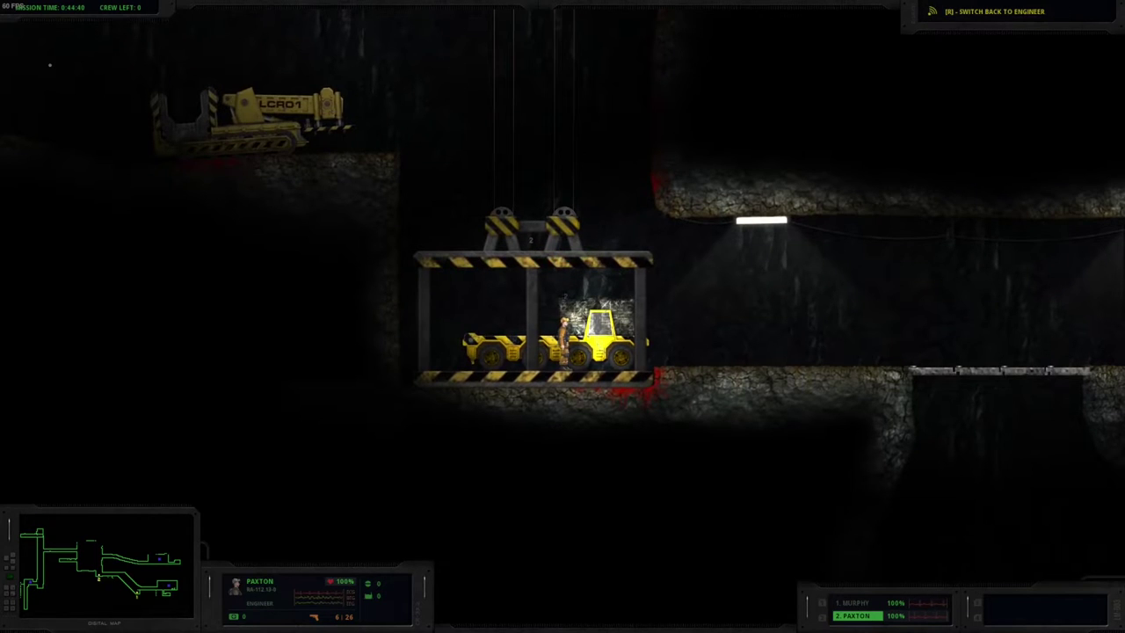
key(w)
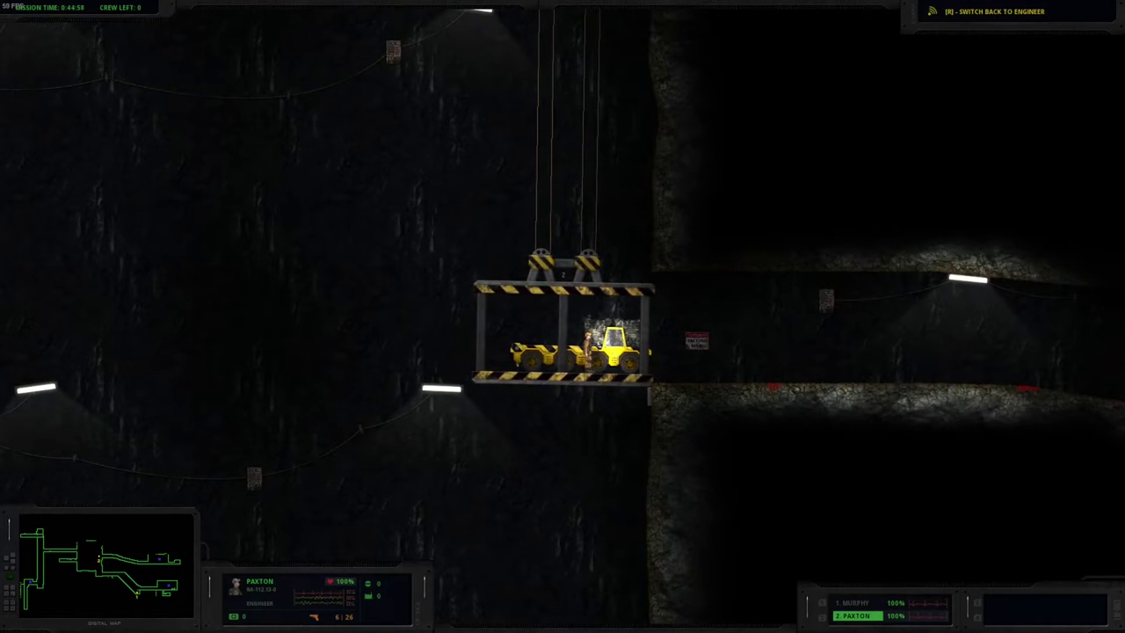
Step: Board the dump truck and drive it right up the tunnel, parking beneath the Crane Room claw
key(e)
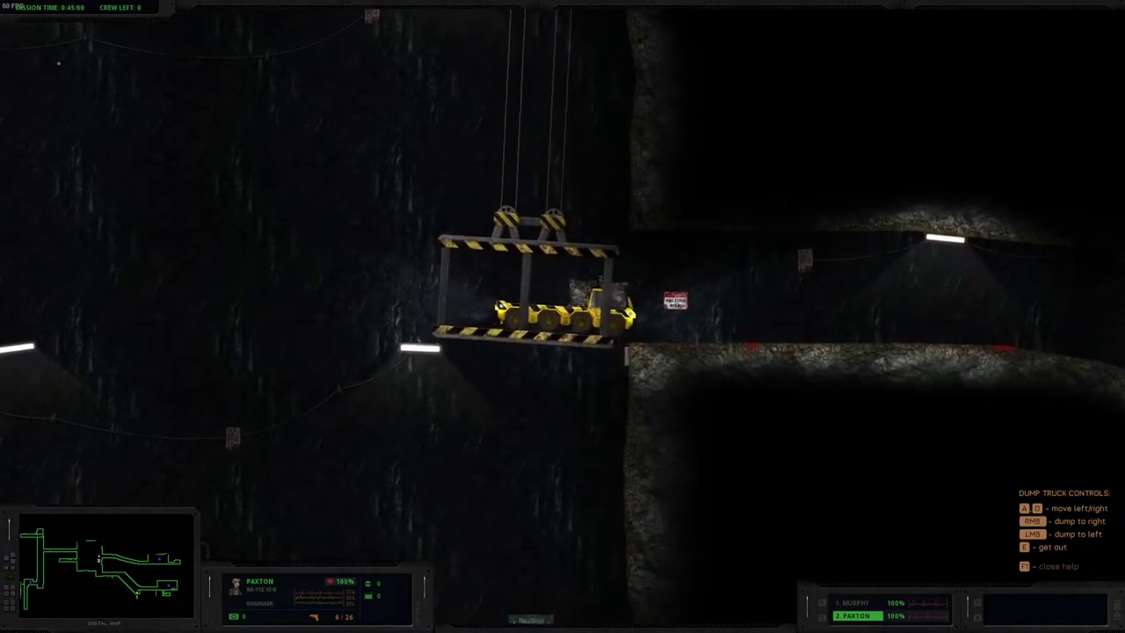
key(d)
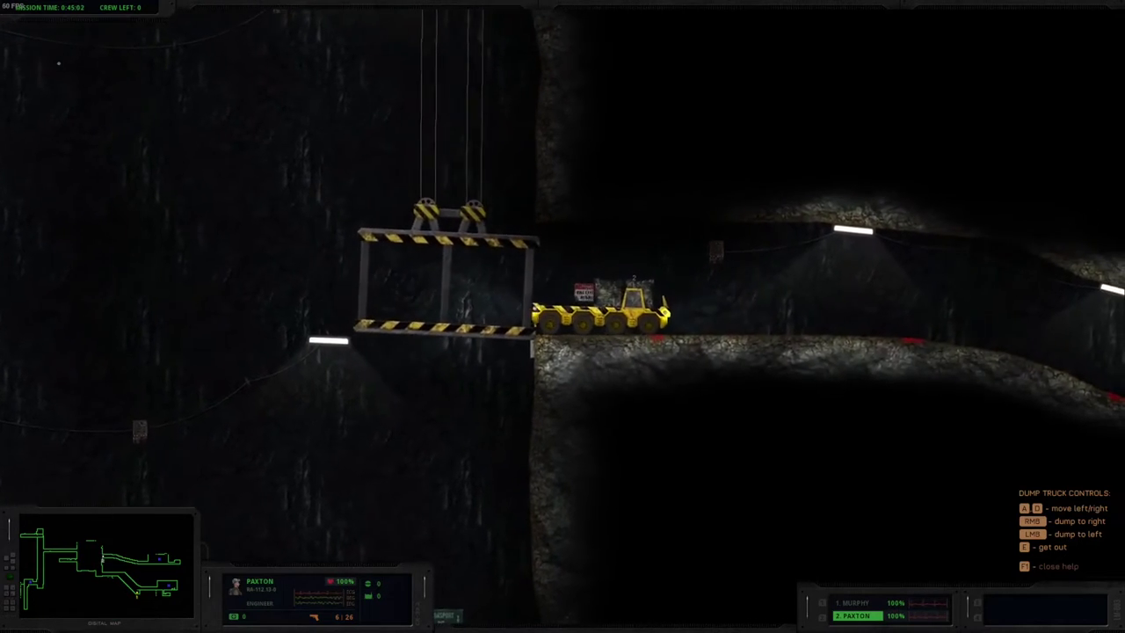
key(d)
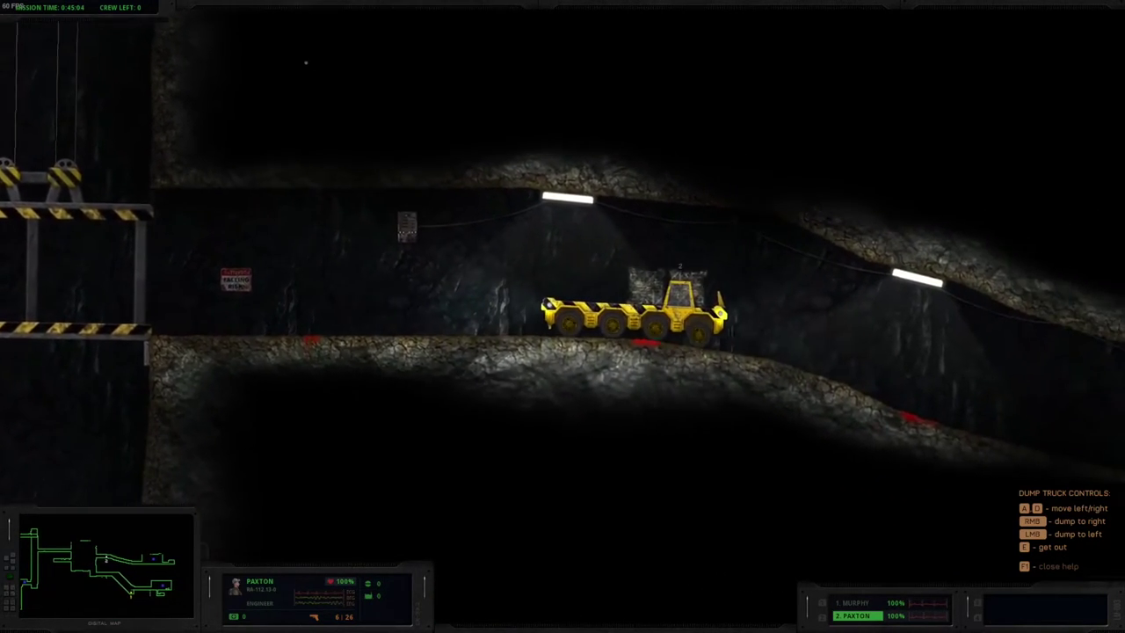
key(d)
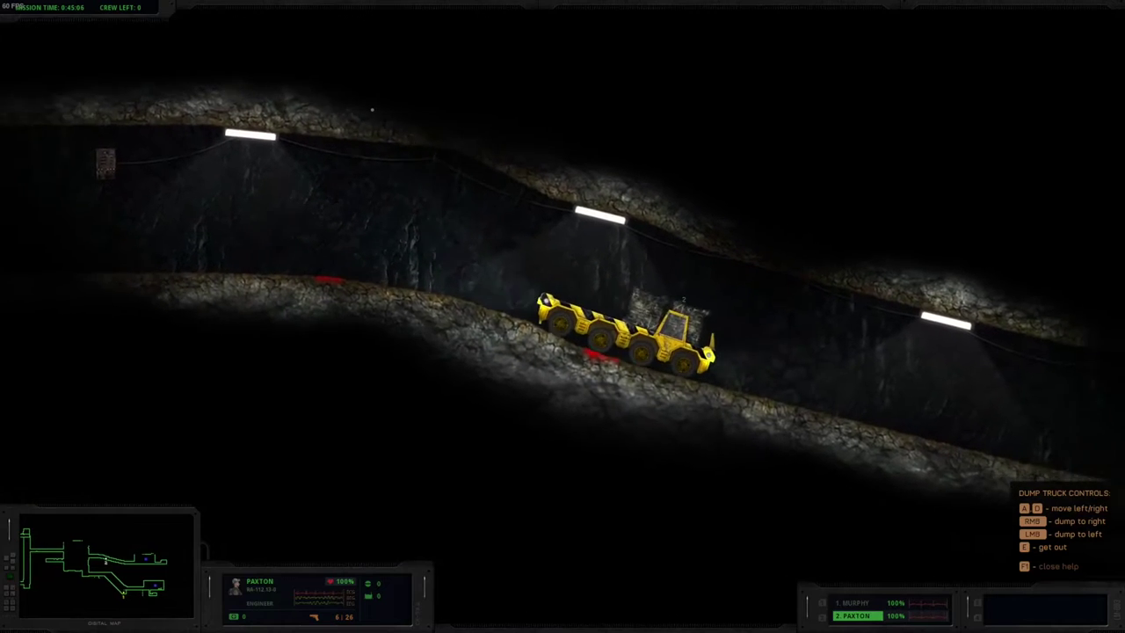
key(d)
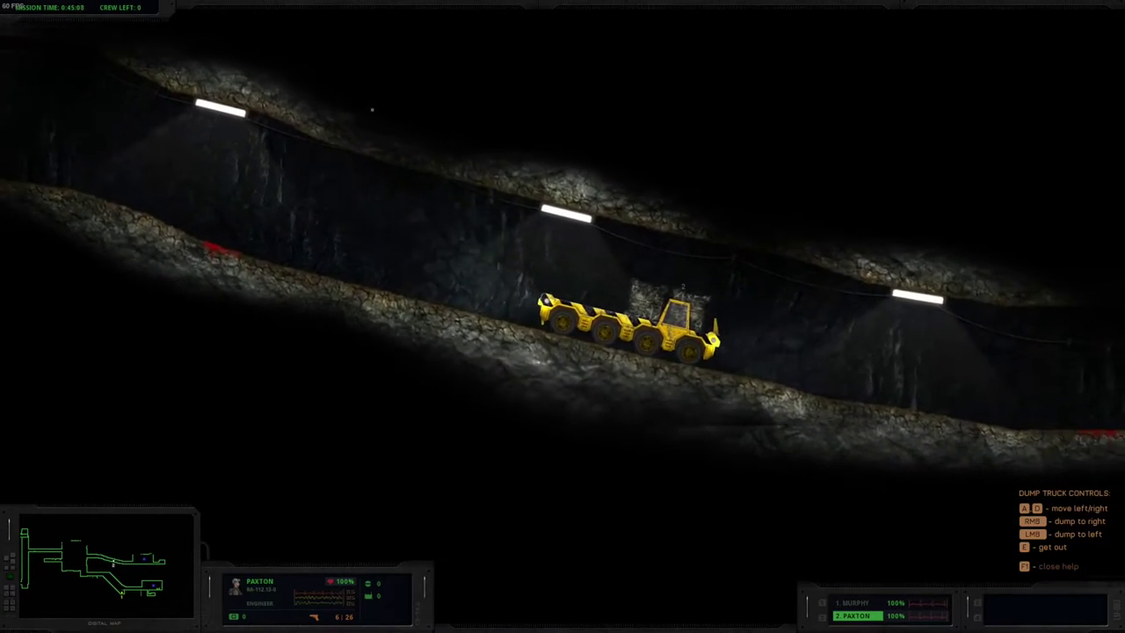
key(d)
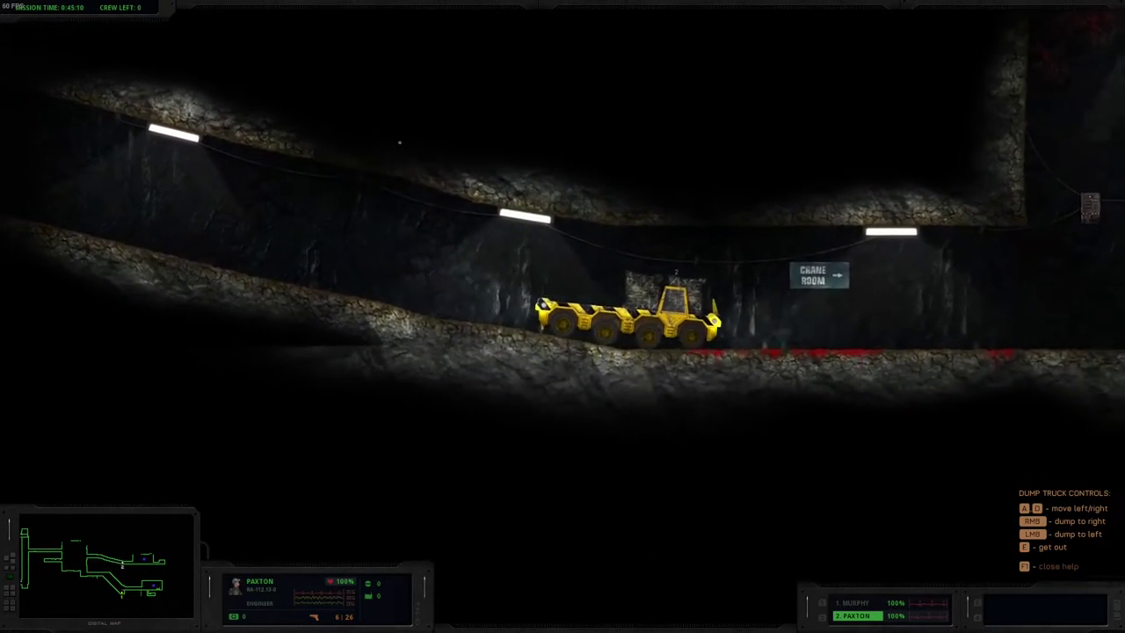
key(d)
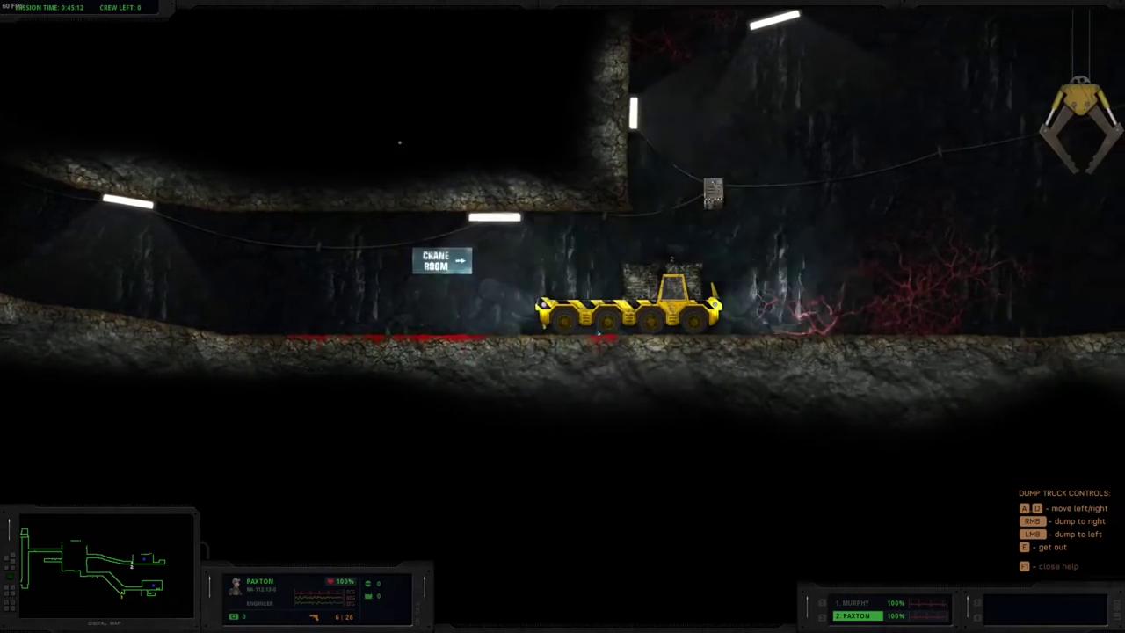
key(d)
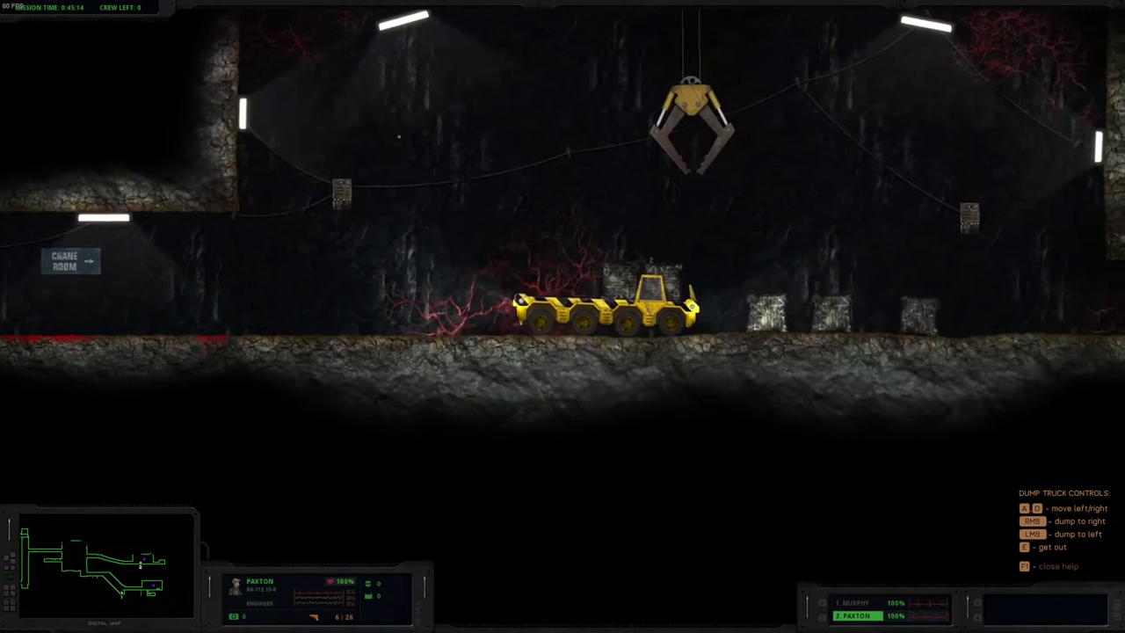
key(d)
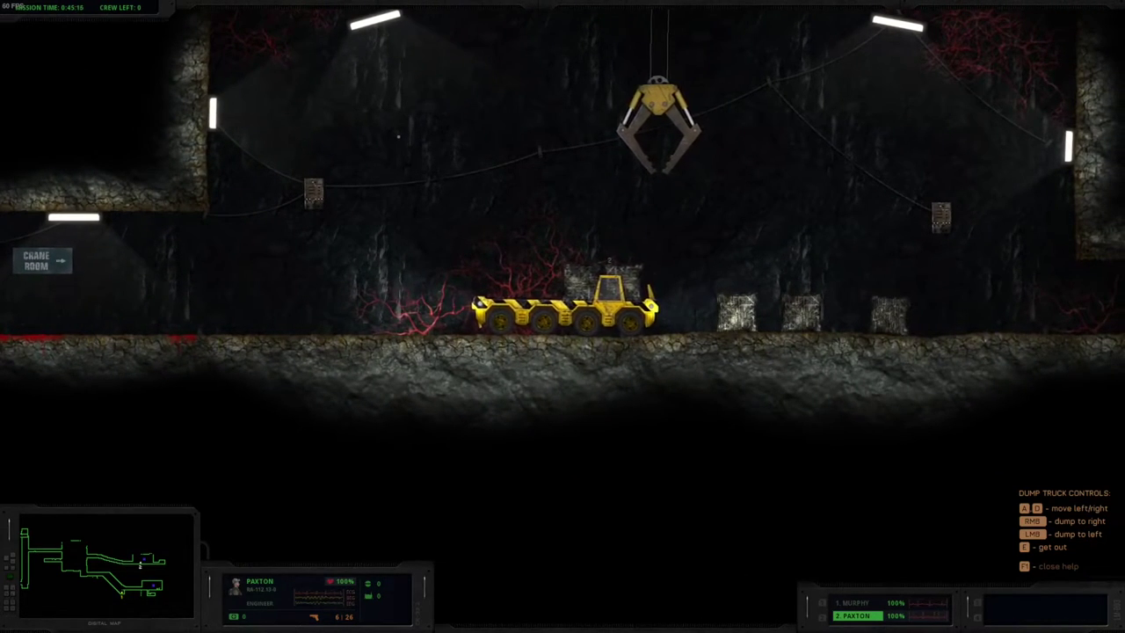
Step: Leave the truck, take remote control of the crane, and grab a stone block with the claw
key(e)
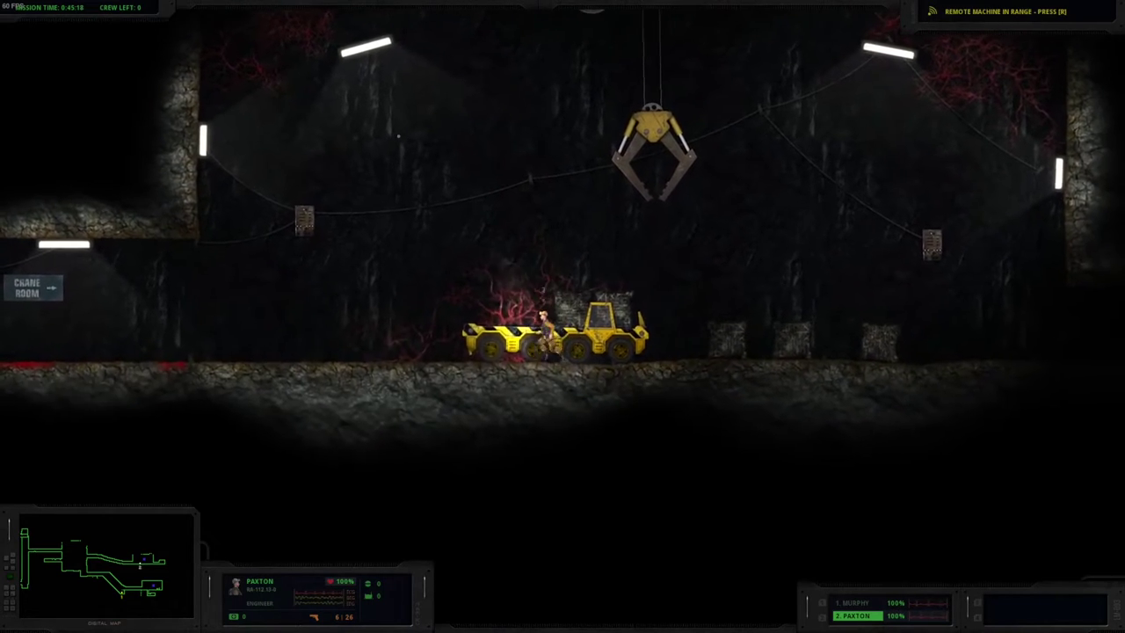
key(a)
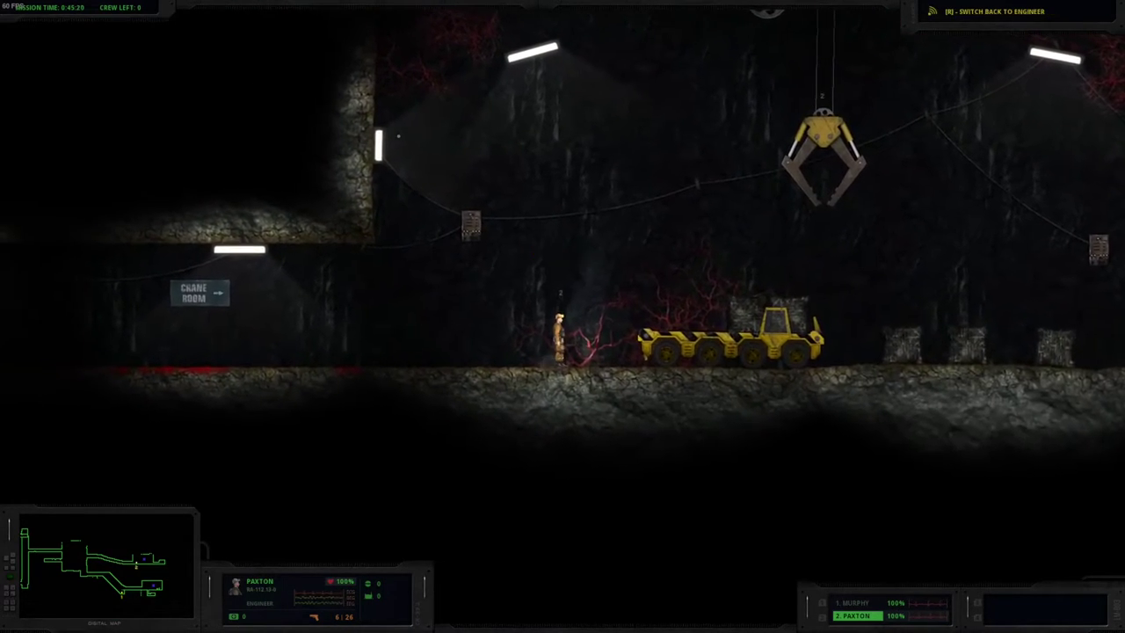
key(r)
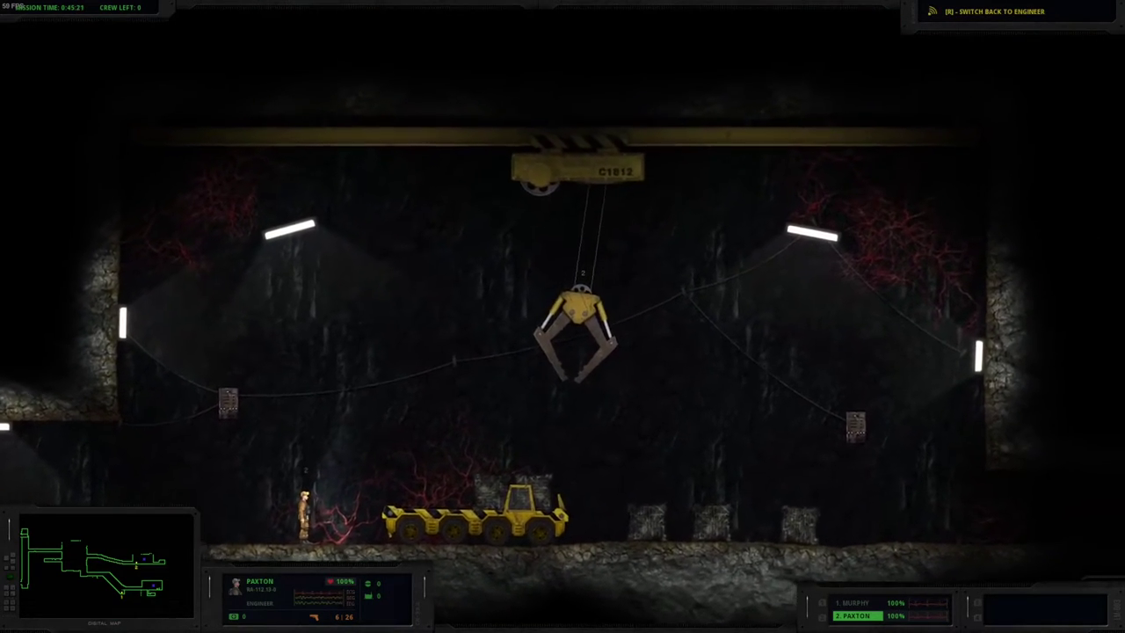
key(d)
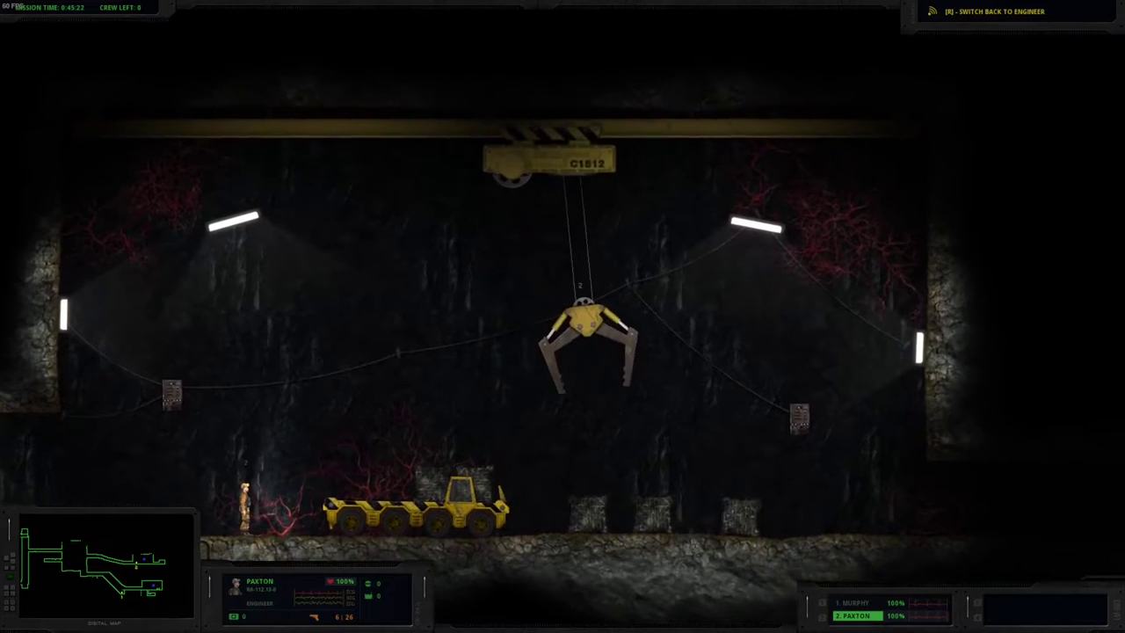
key(d)
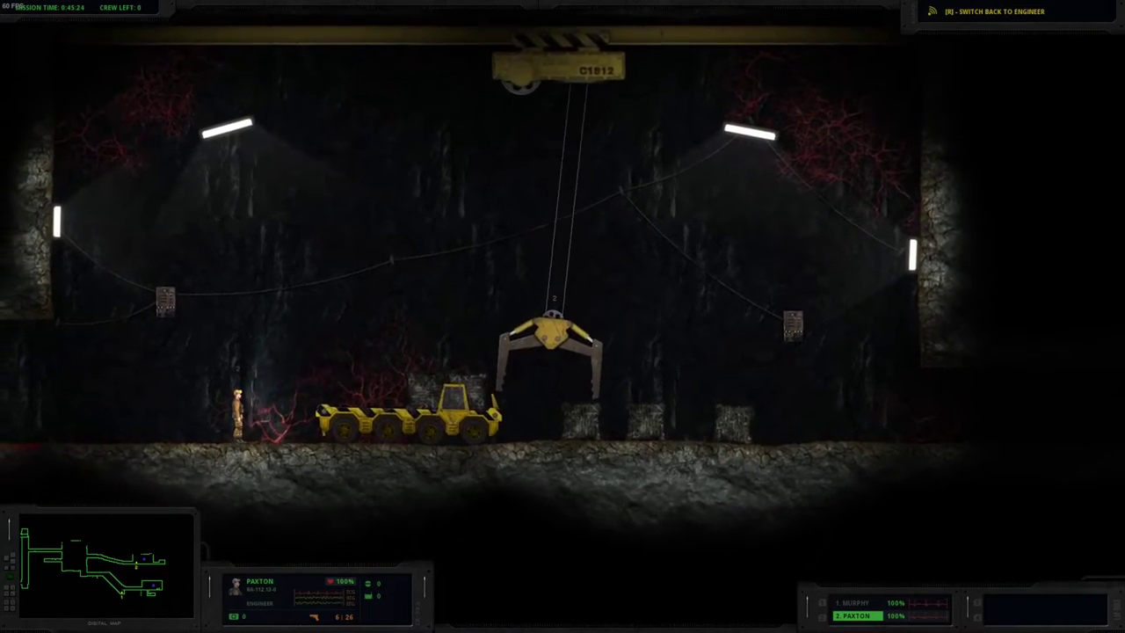
key(a)
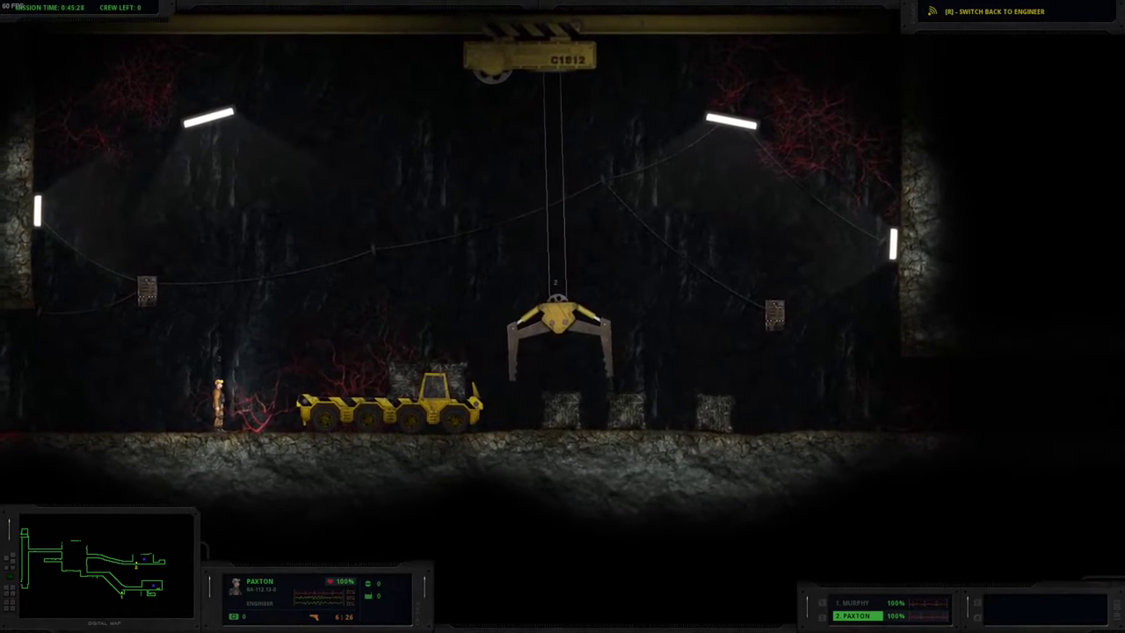
key(a)
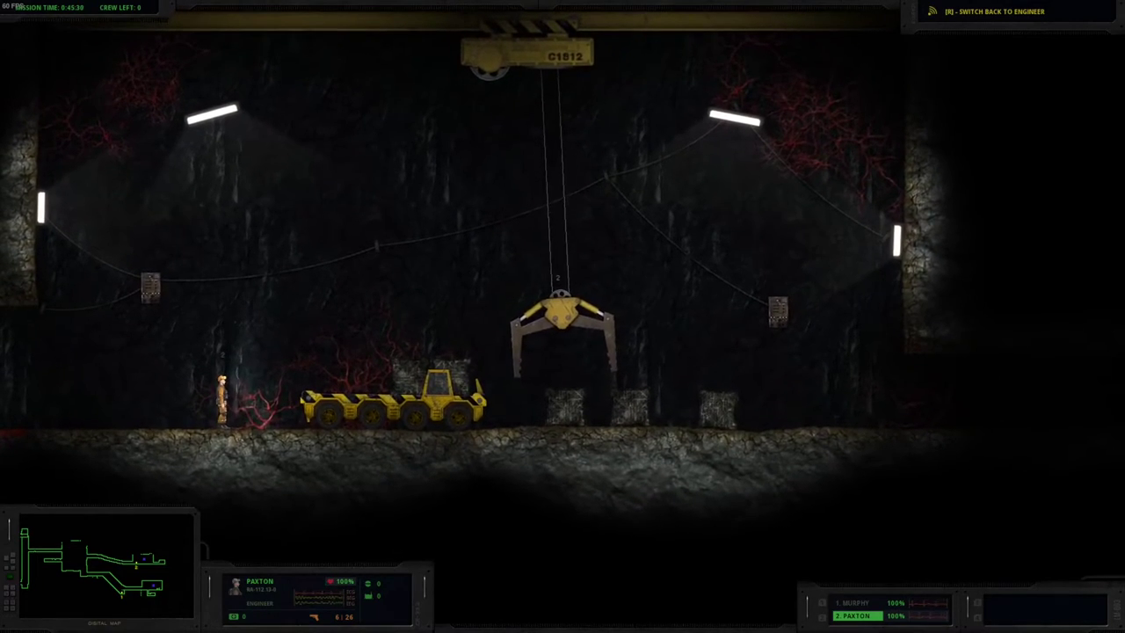
key(s)
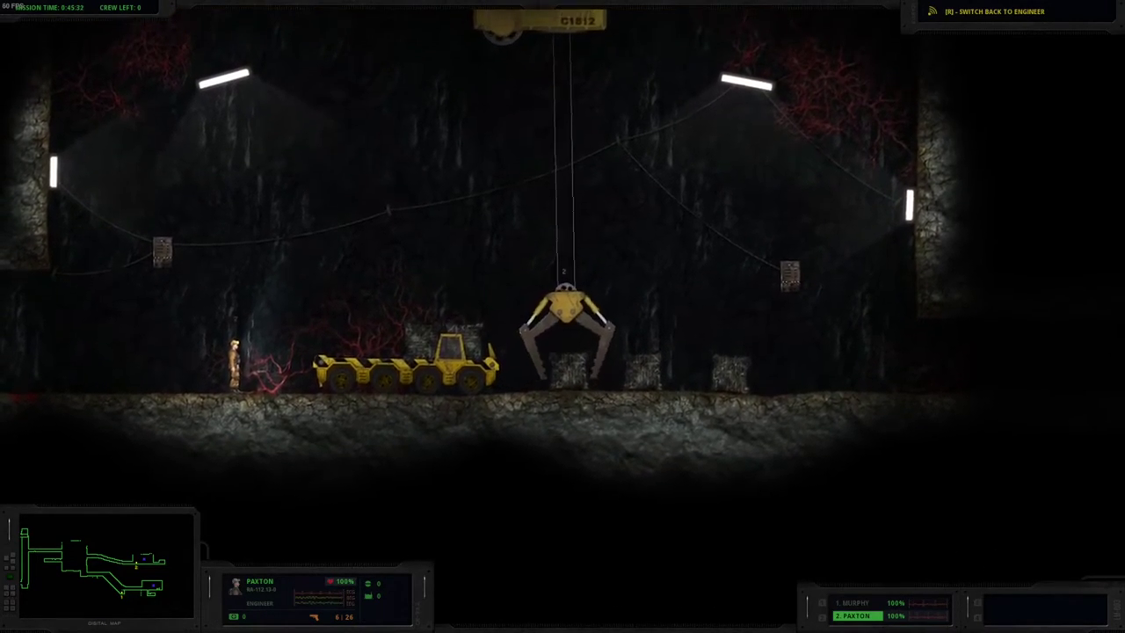
key(w)
Step: Carry the lifted block left and line it up over the truck bed
key(a)
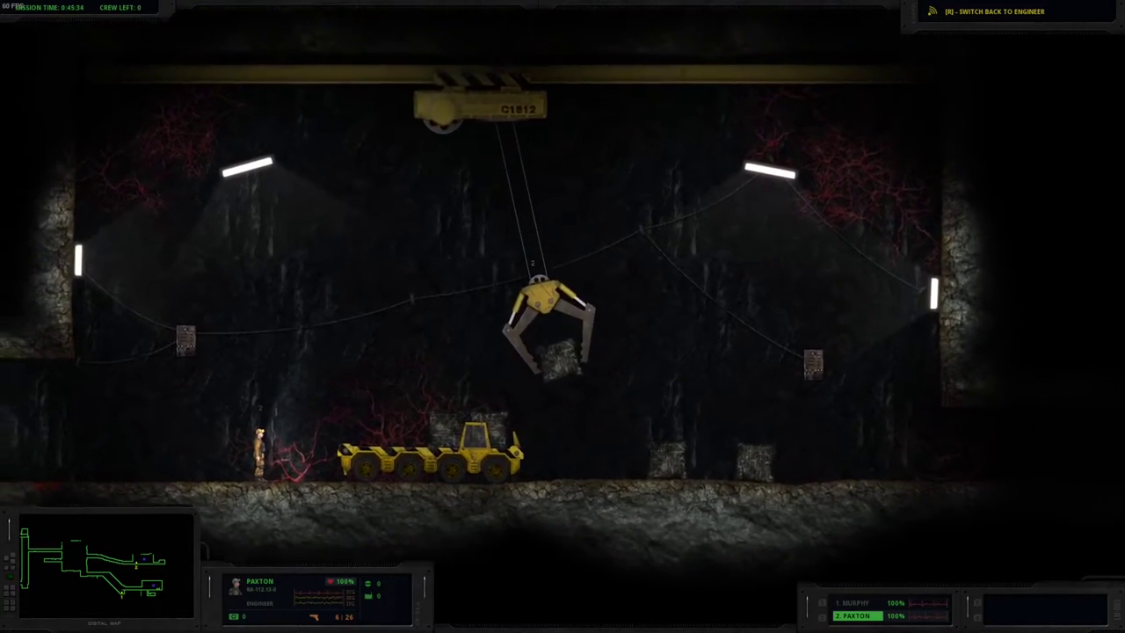
key(d)
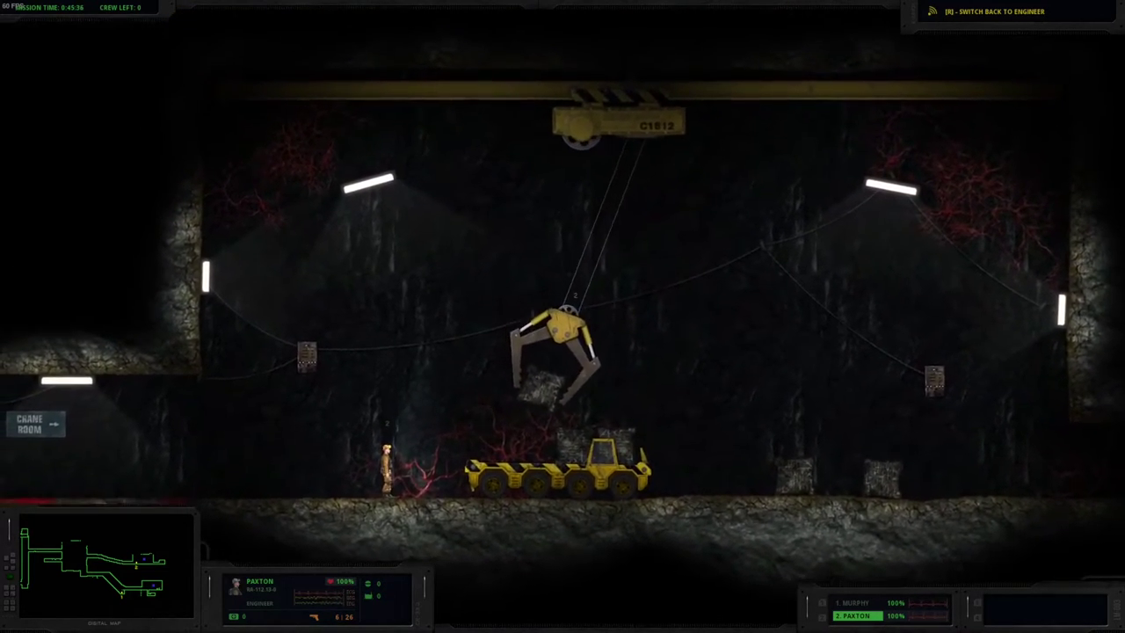
key(a)
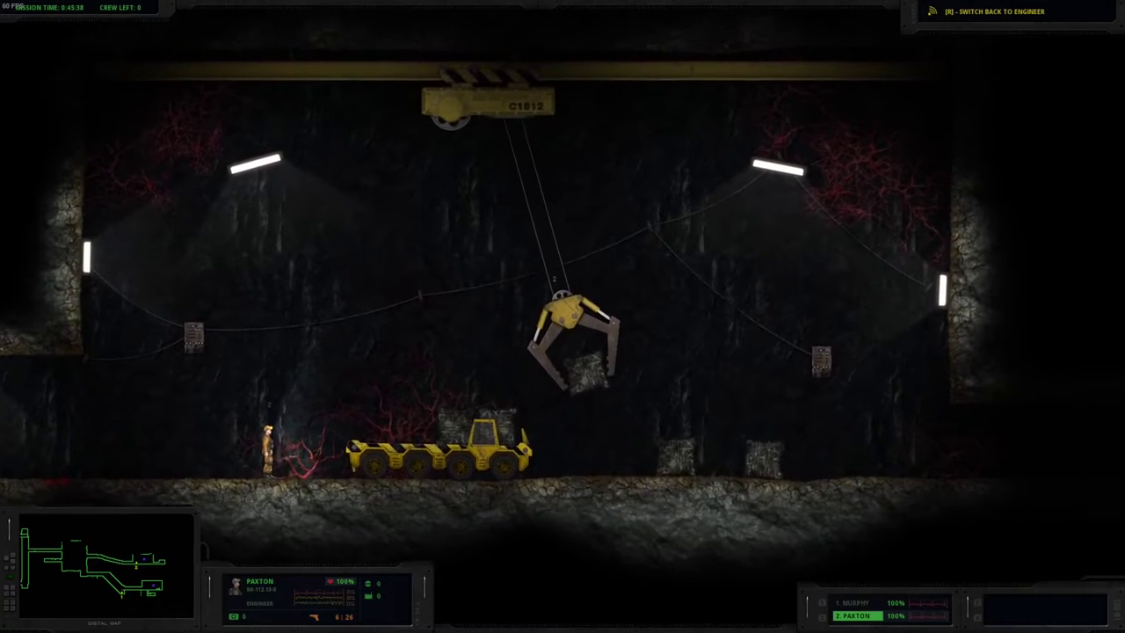
key(a)
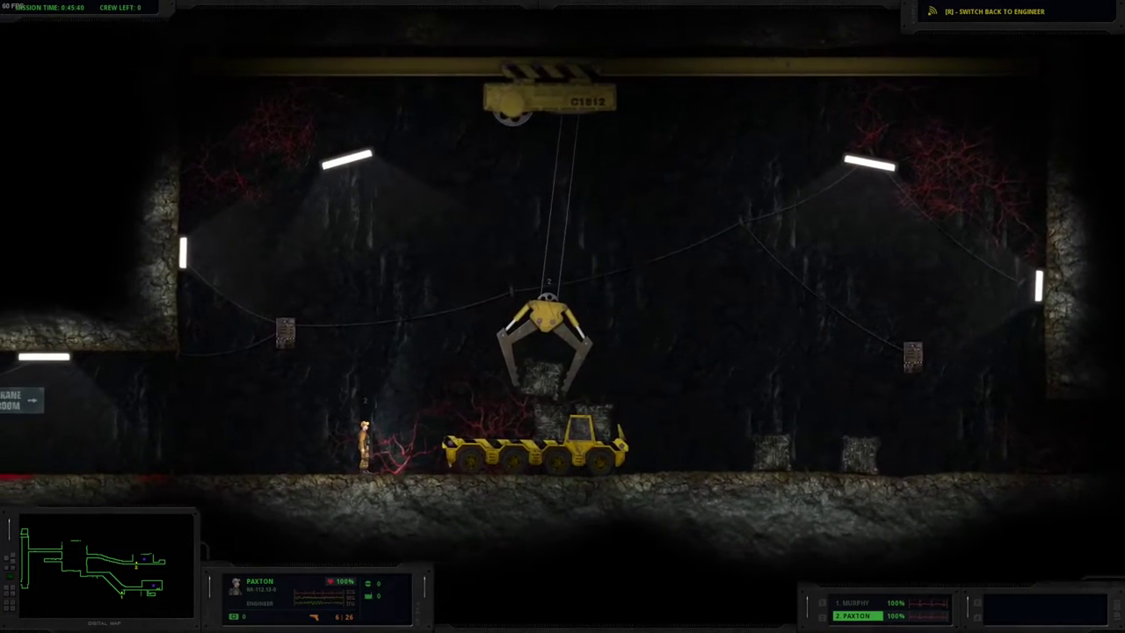
key(a)
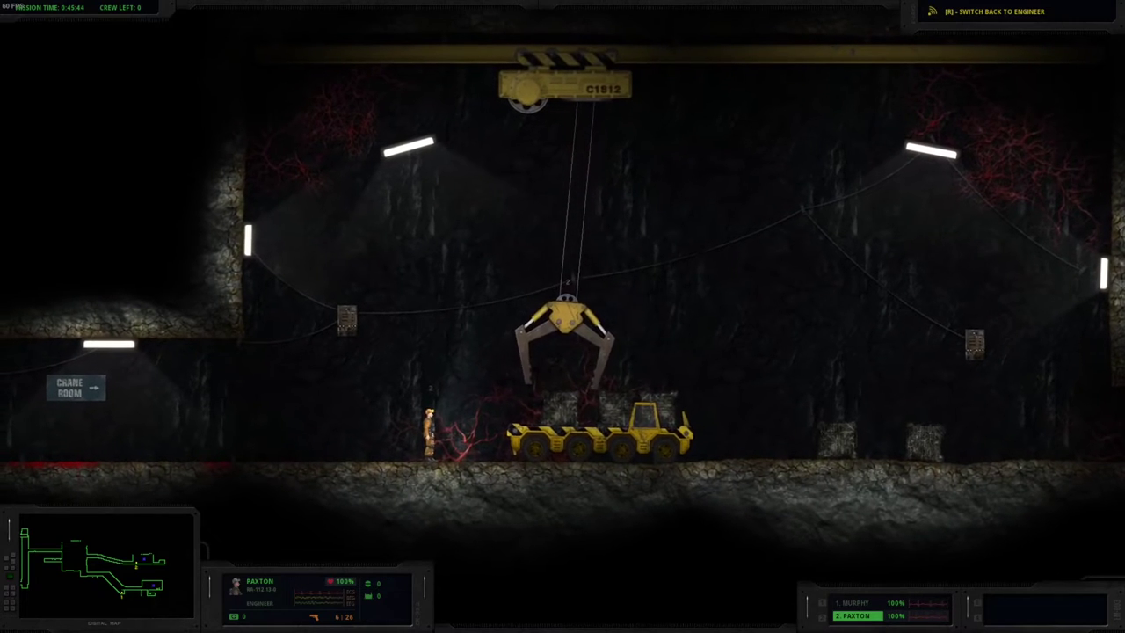
key(a)
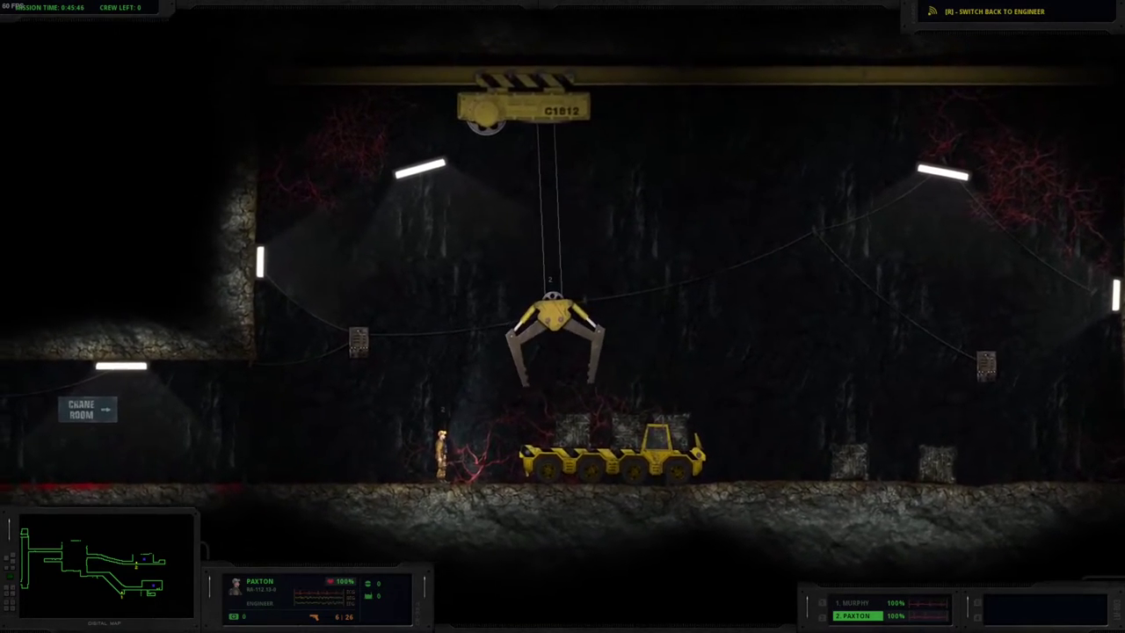
key(a)
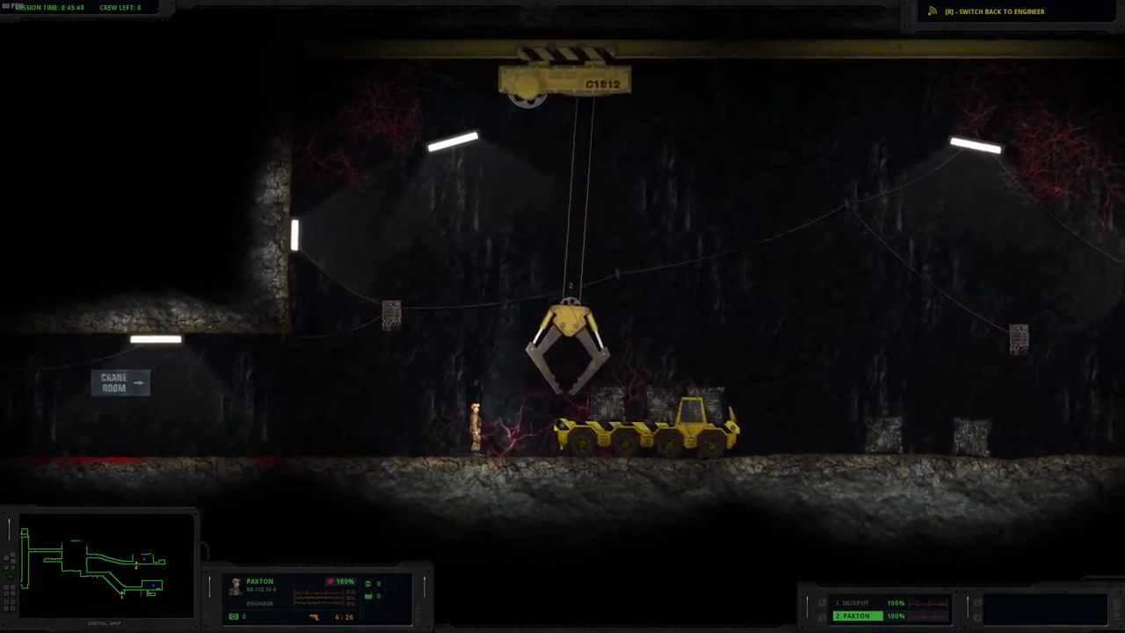
key(d)
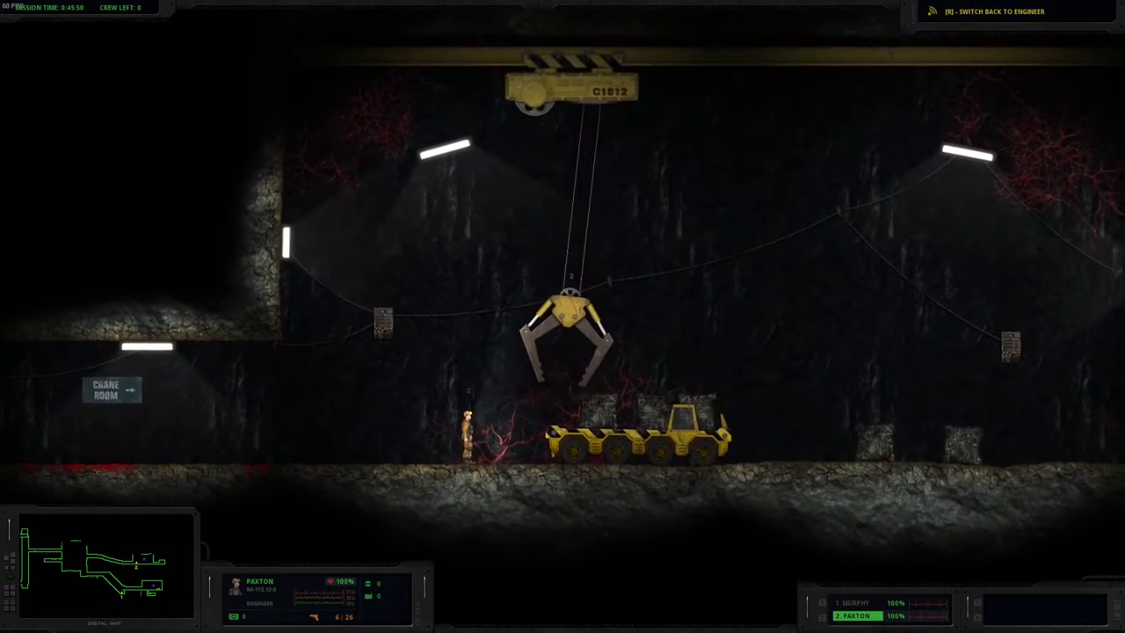
key(a)
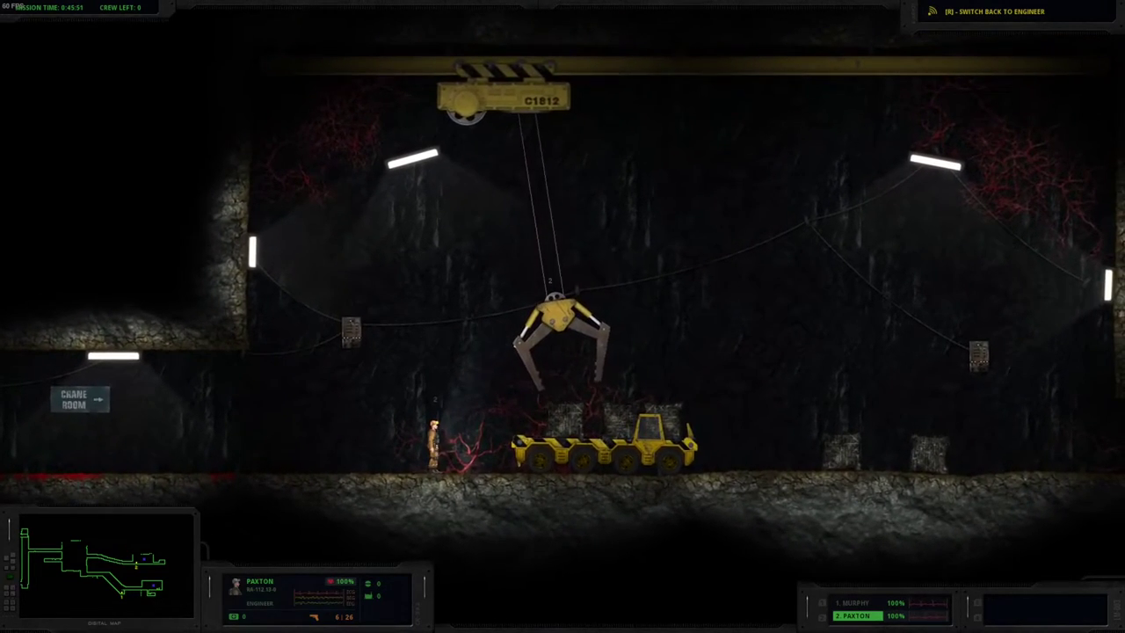
key(d)
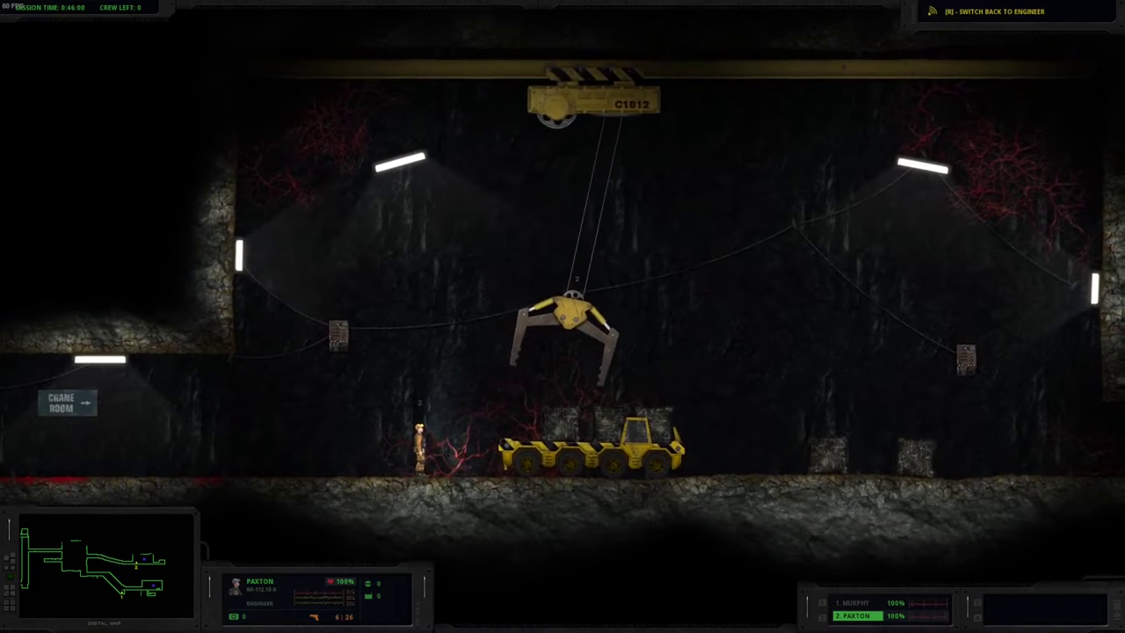
Step: Set the next block on the truck, raise the claw, and walk Paxton back to the cab
key(d)
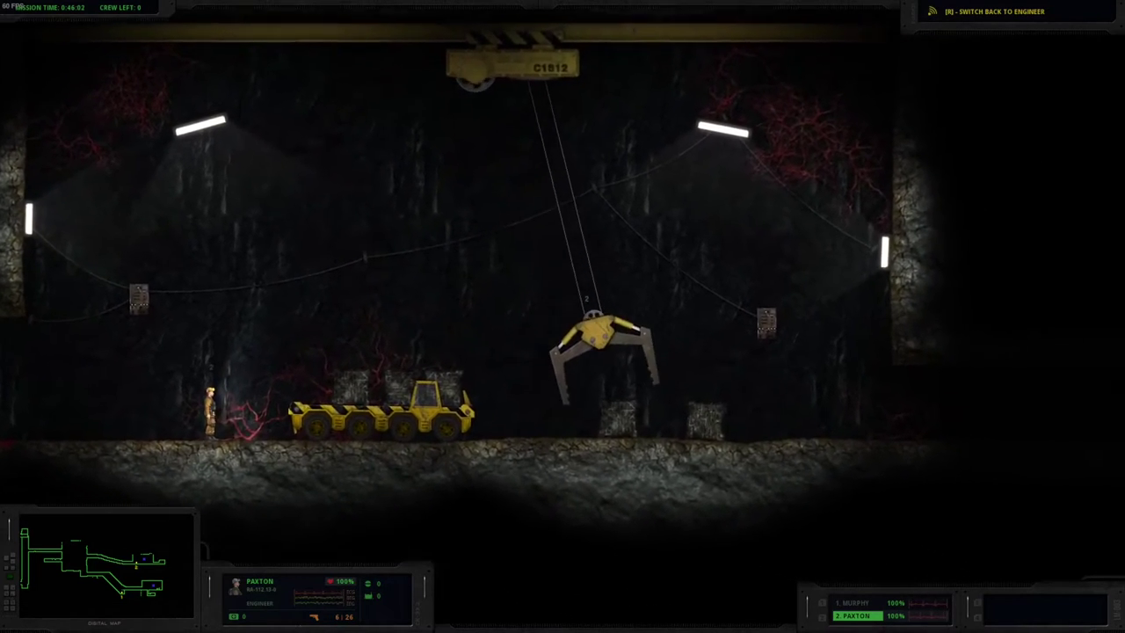
key(space)
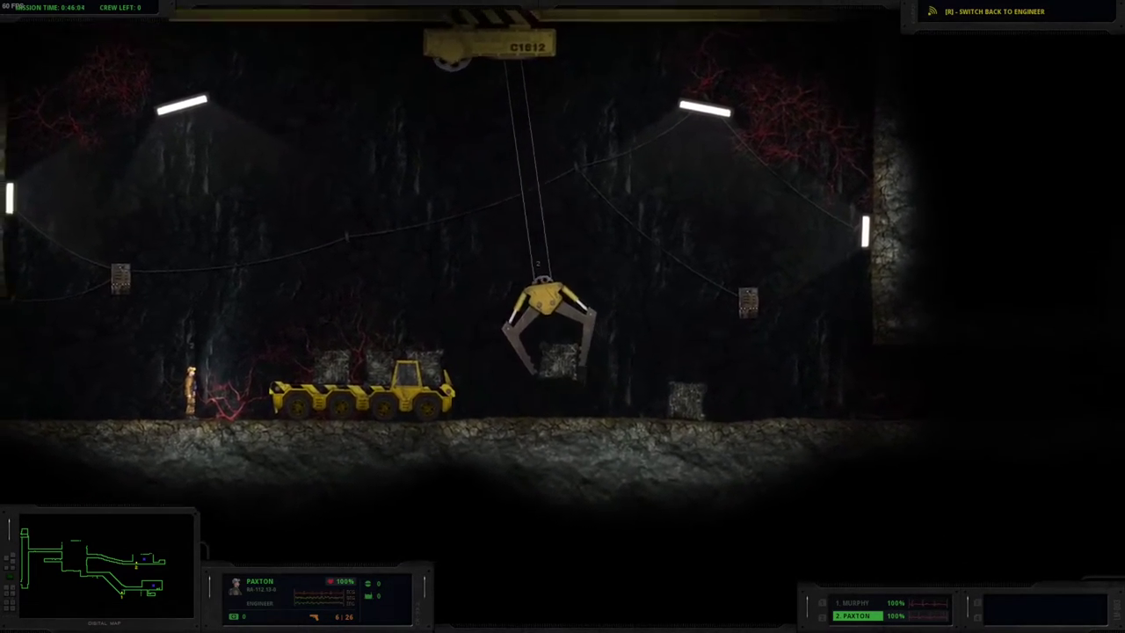
key(a)
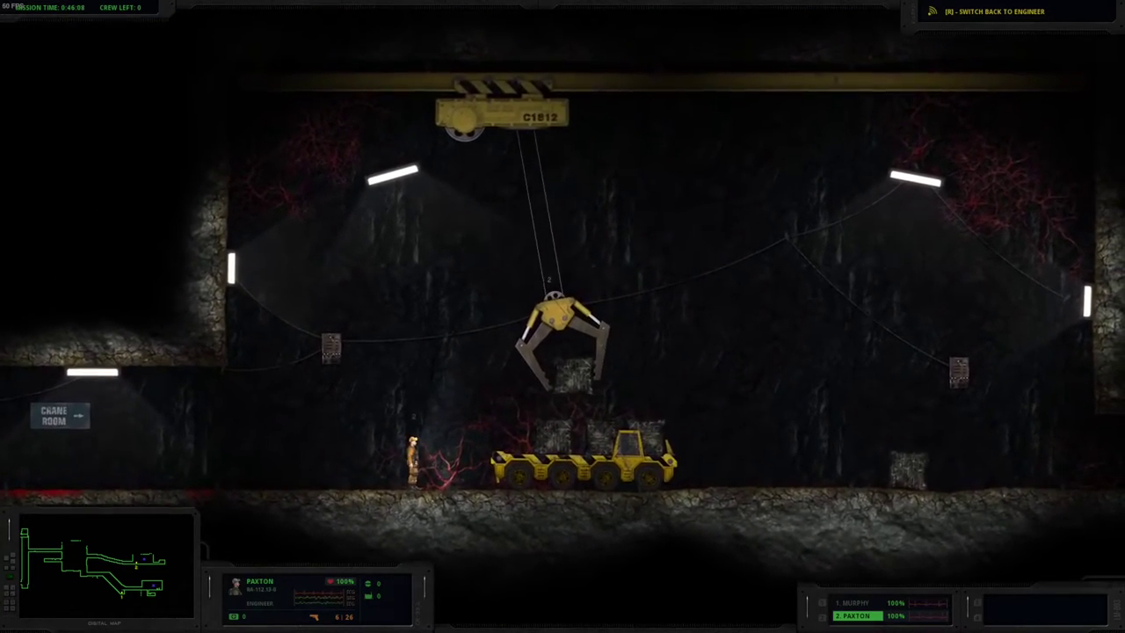
key(d)
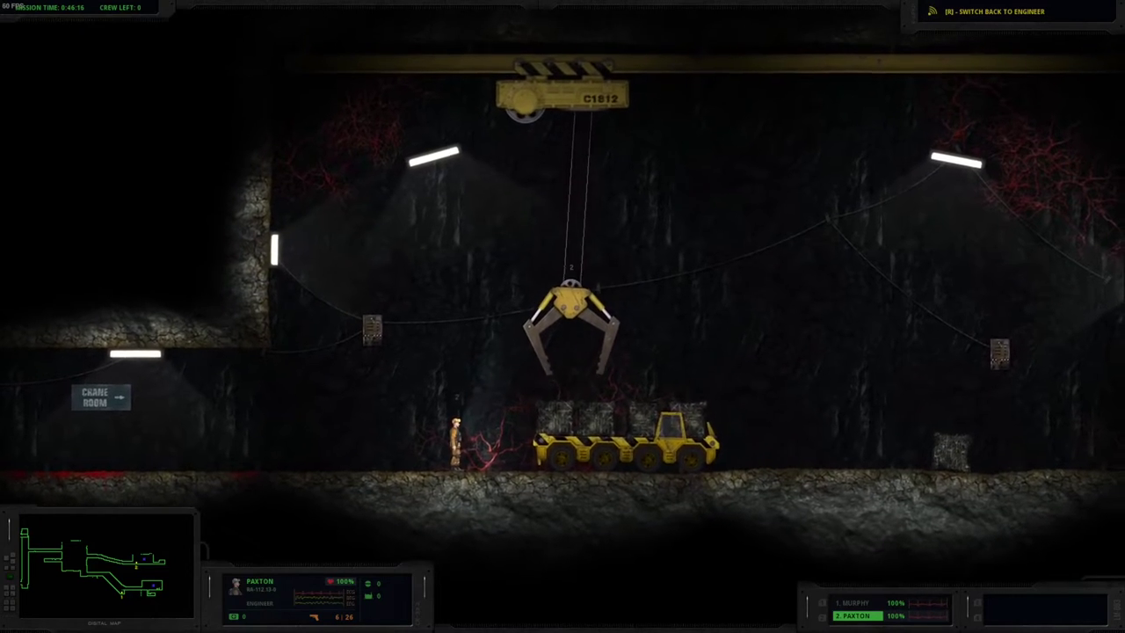
key(w)
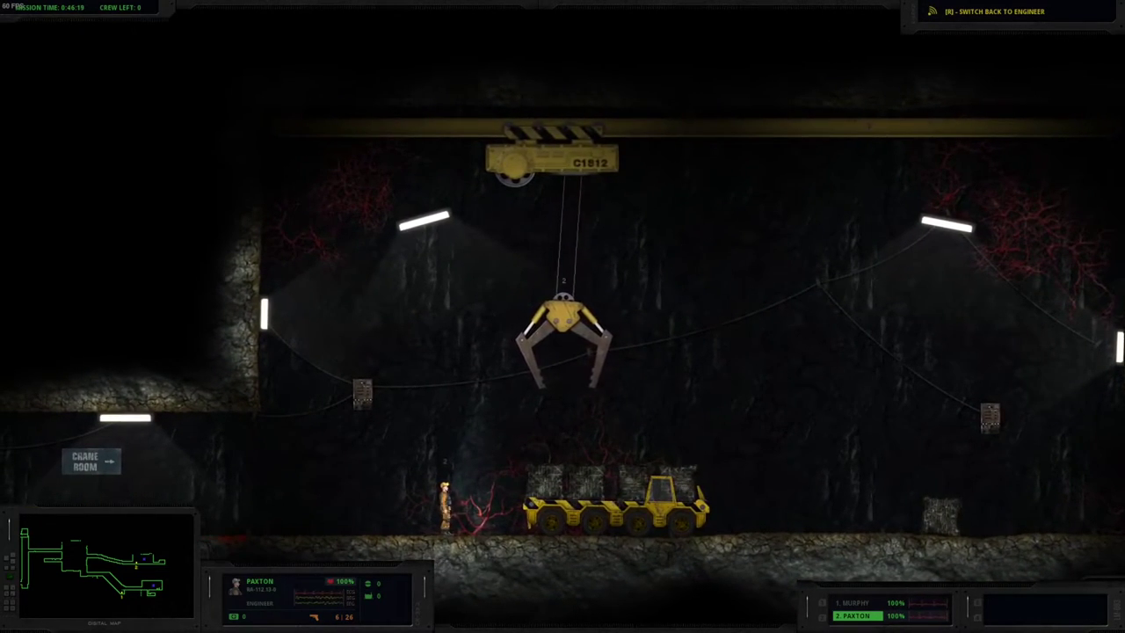
key(r)
key(d)
key(d)
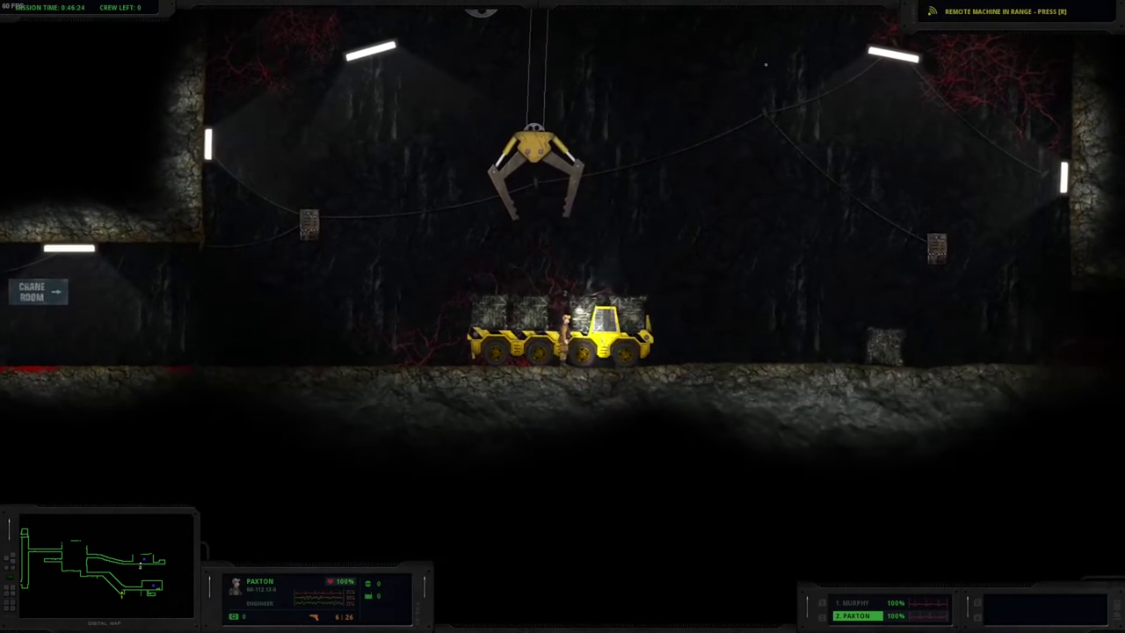
Step: Drive the loaded truck left up the sloping tunnel to the lift cage and get out
key(d)
key(e)
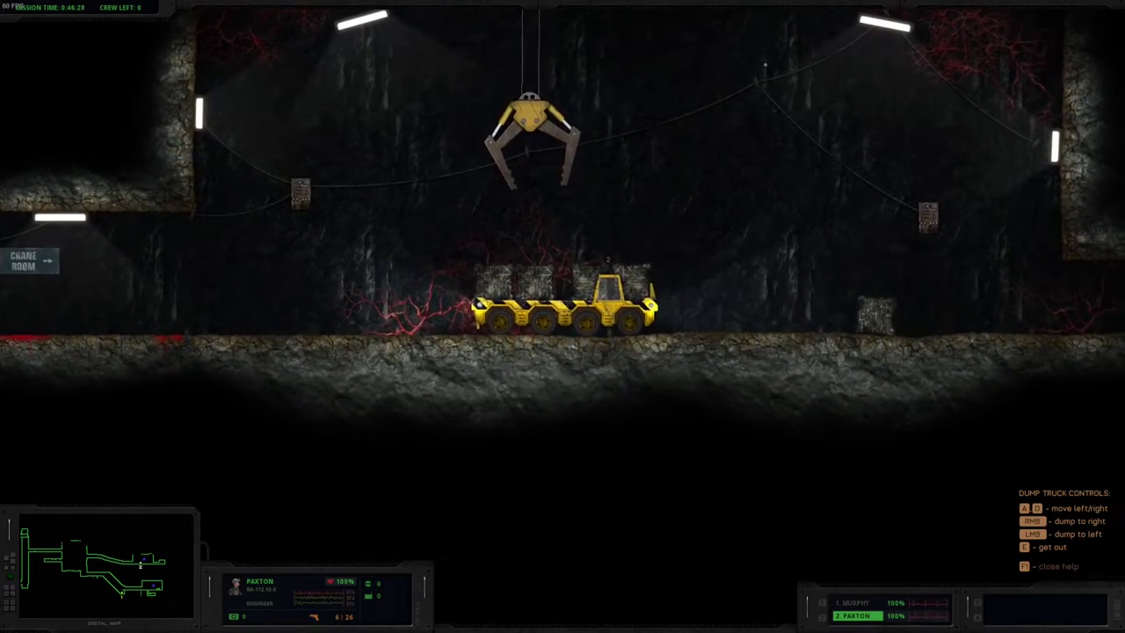
key(a)
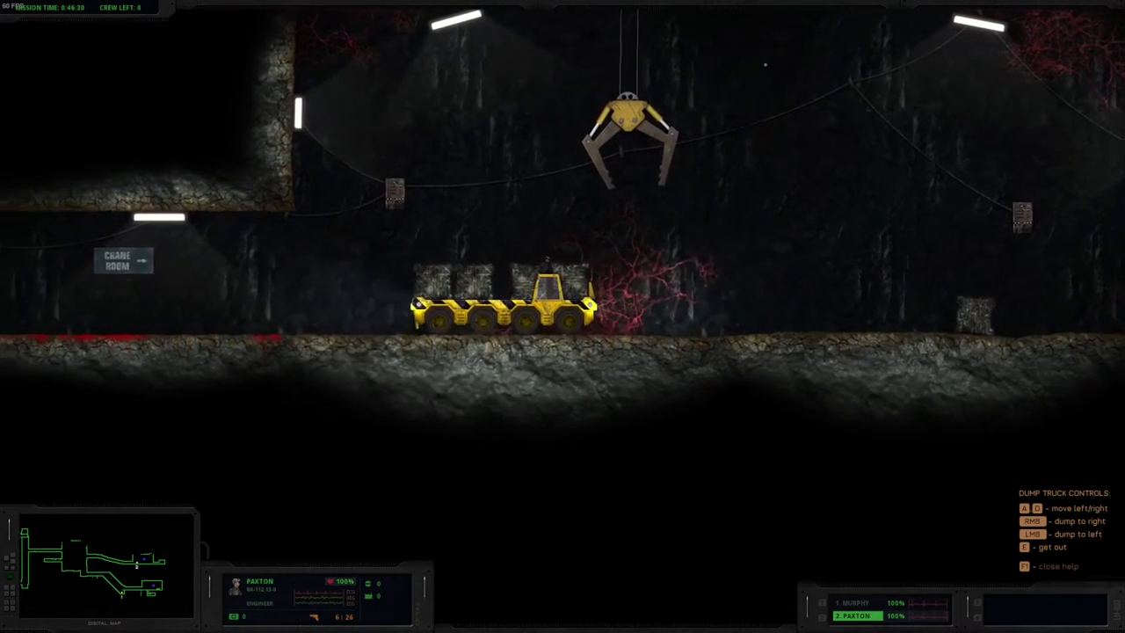
key(a)
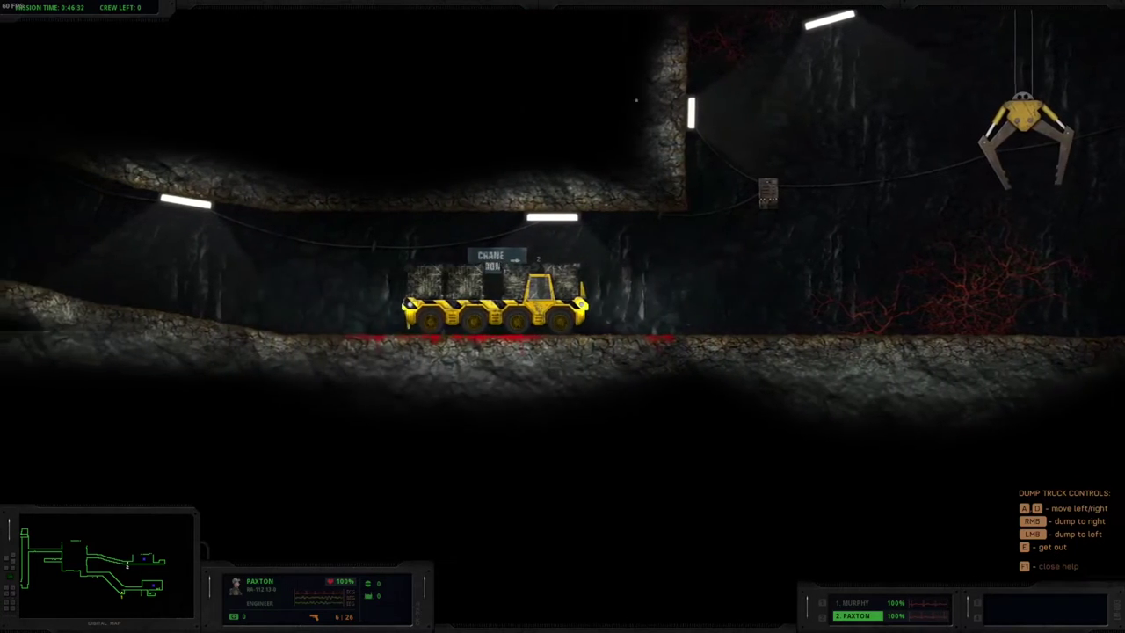
key(a)
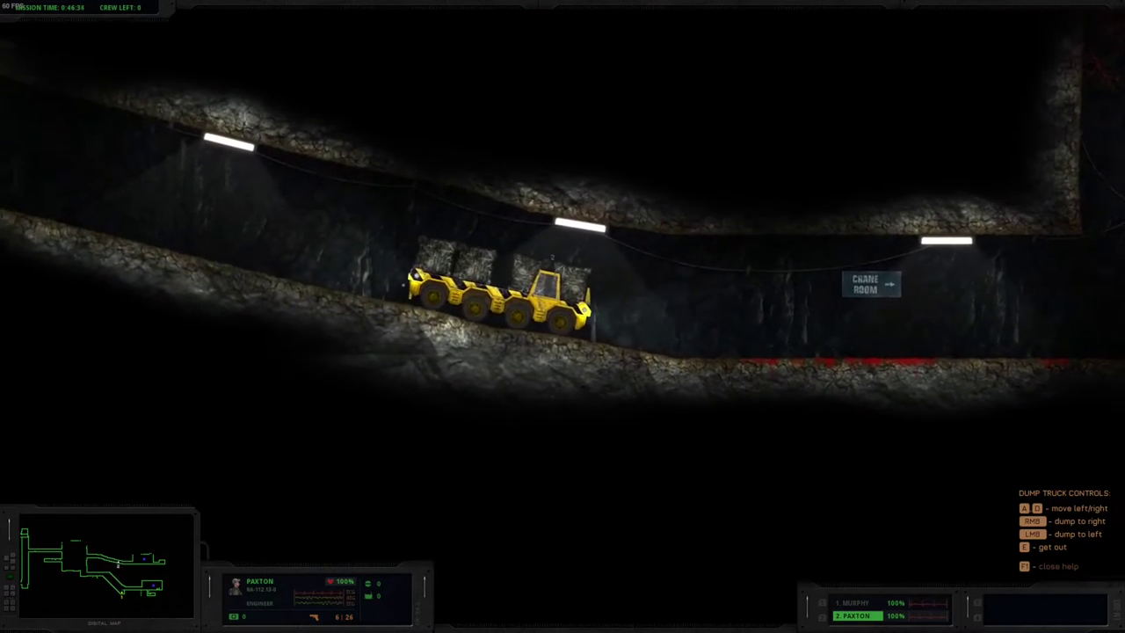
key(a)
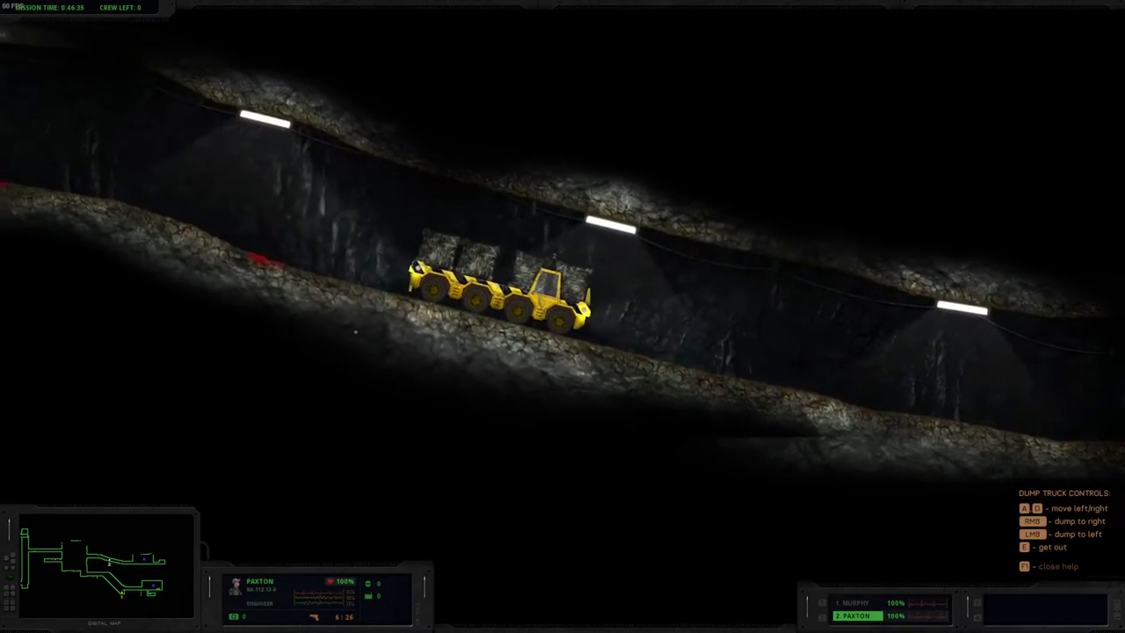
key(a)
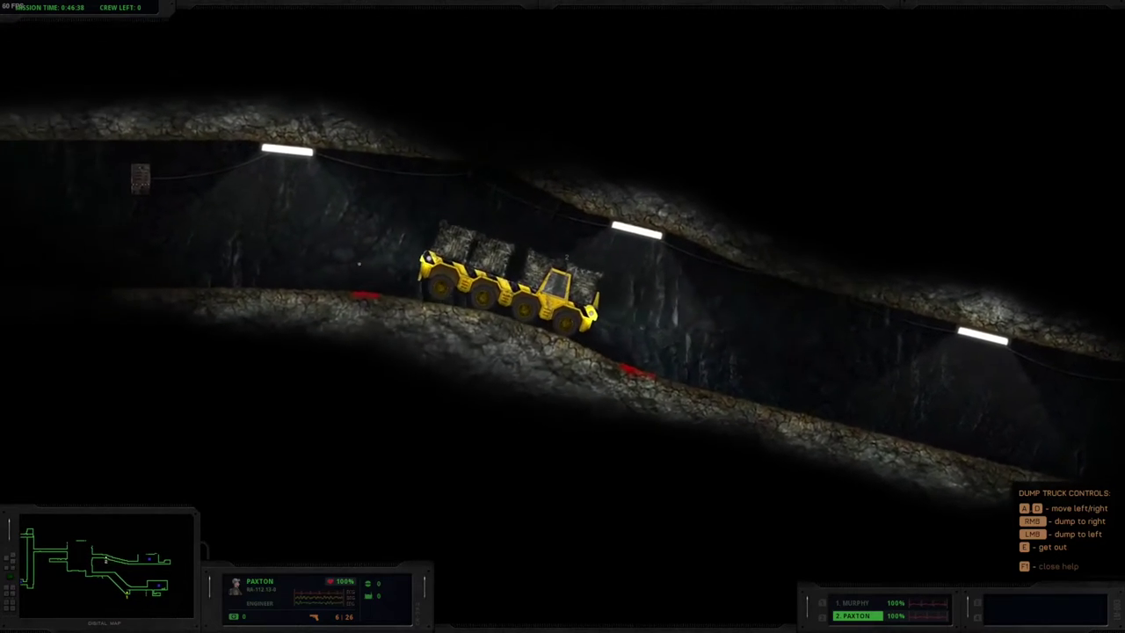
key(a)
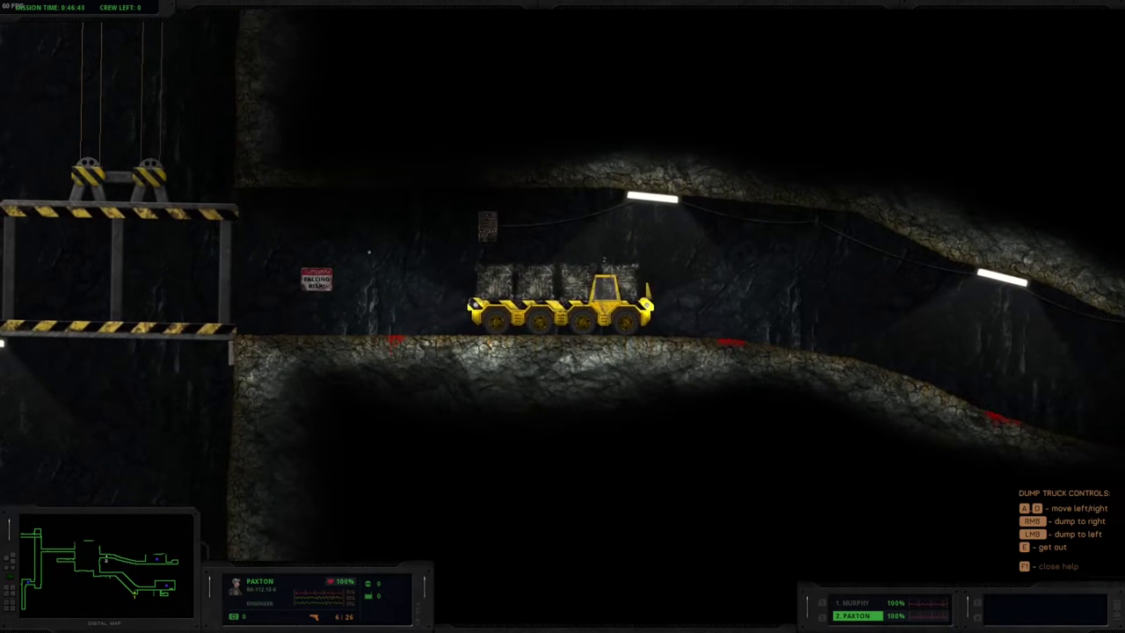
key(a)
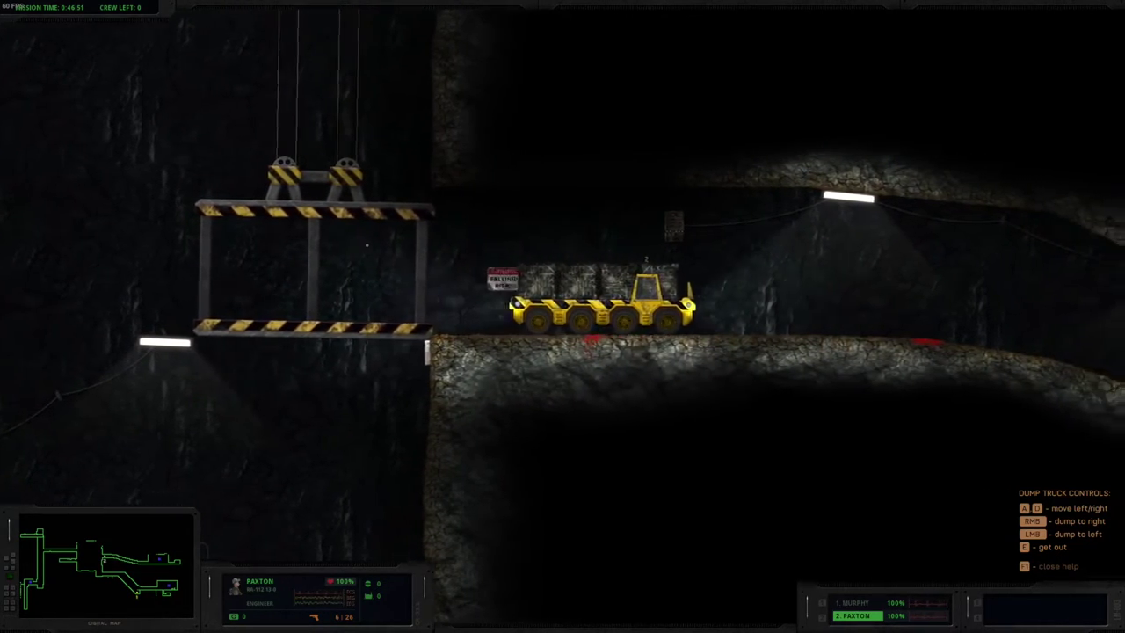
key(e)
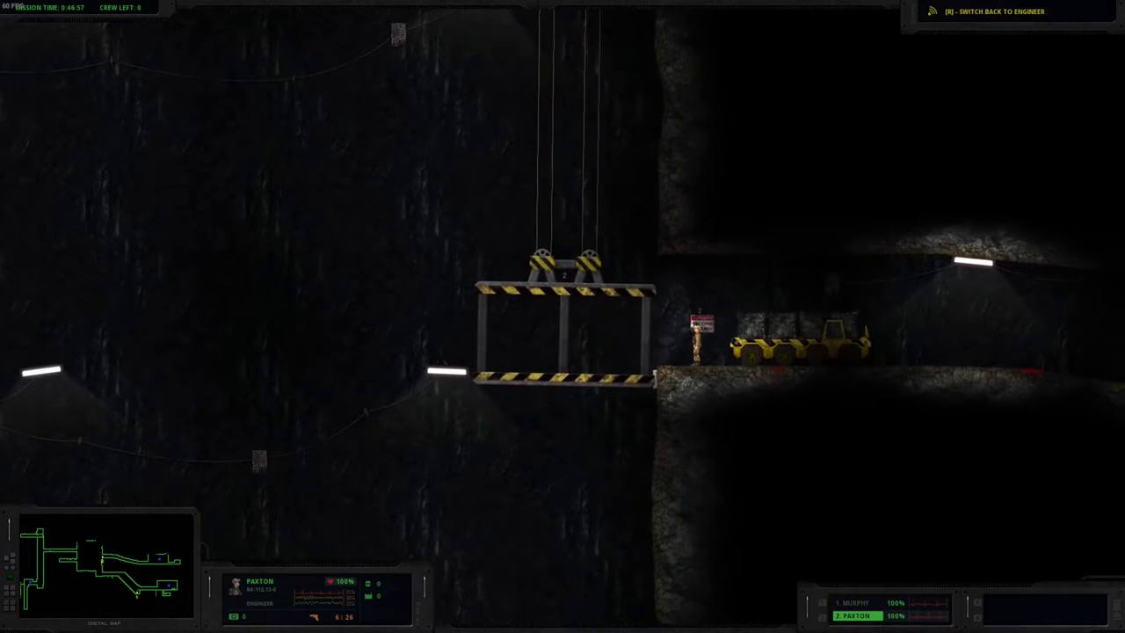
Step: Drive the truck onto the lift platform, step out, and check the stabiliser-block objective
key(Right)
key(e)
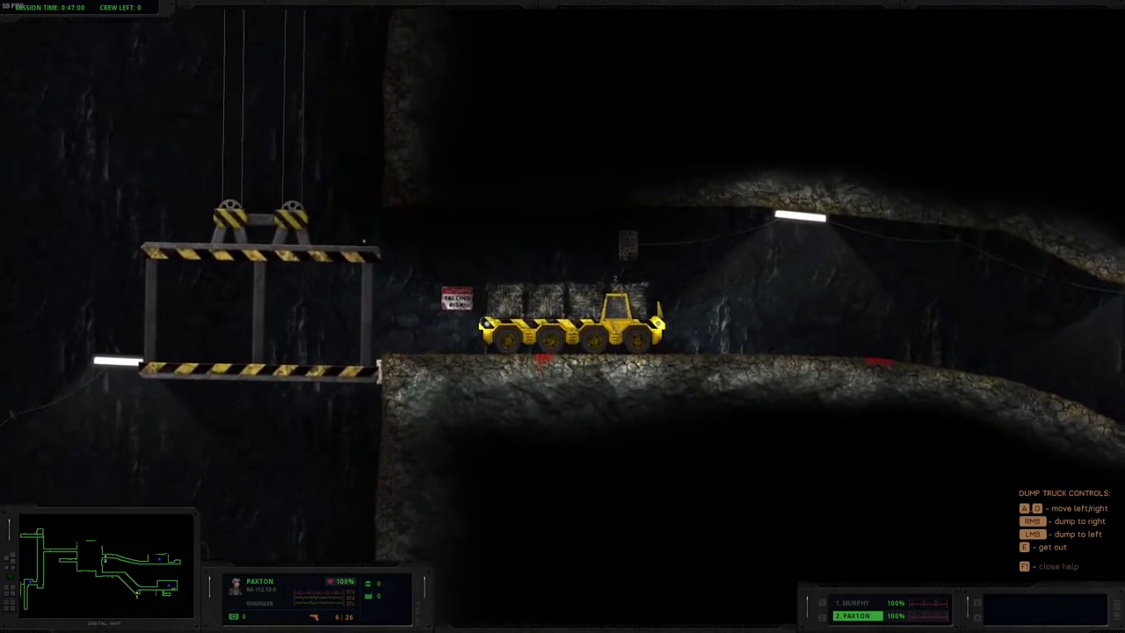
key(a)
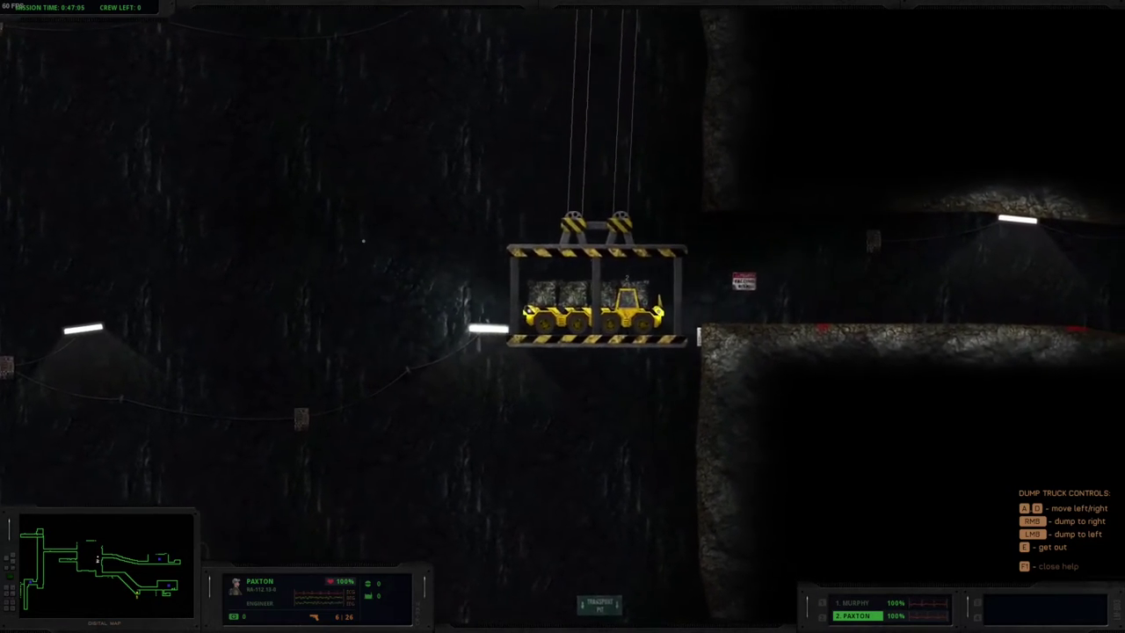
key(e)
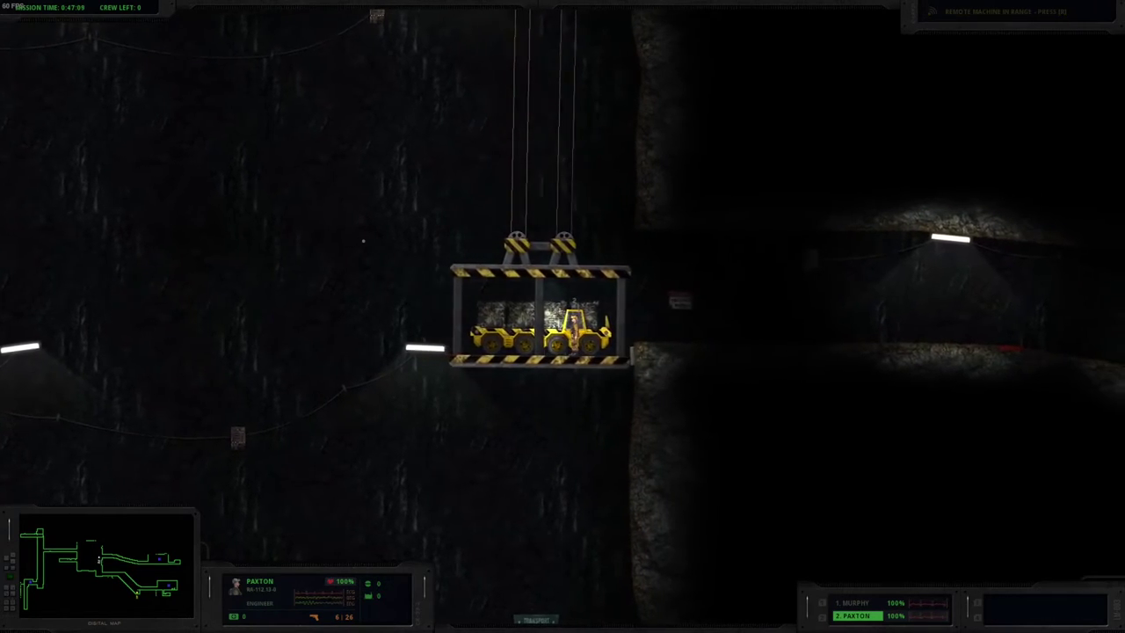
key(Tab)
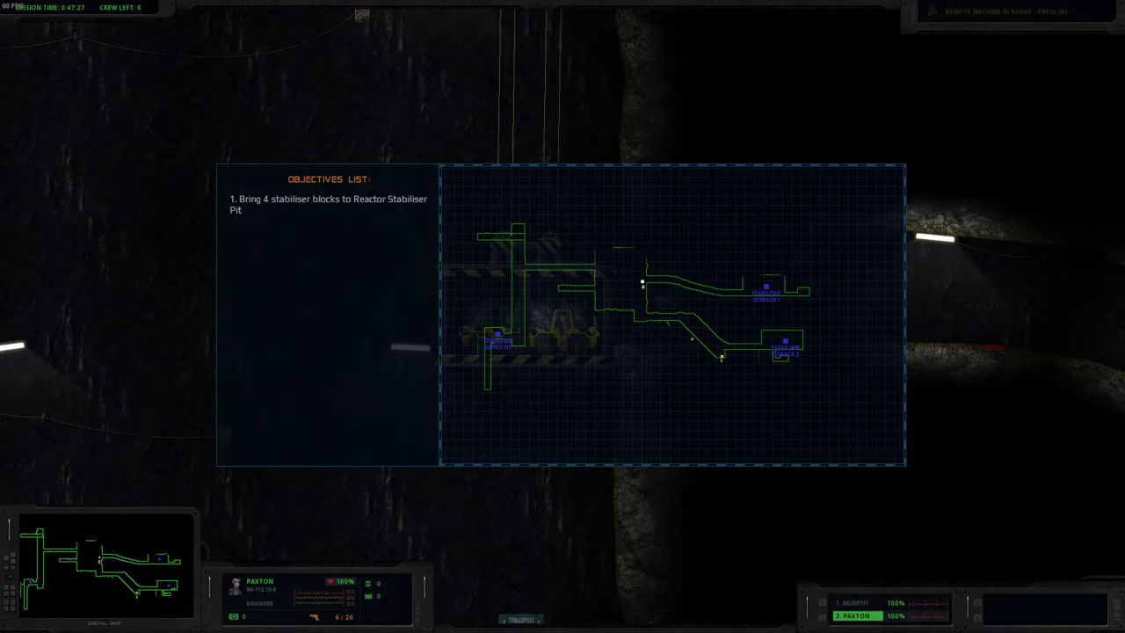
key(Tab)
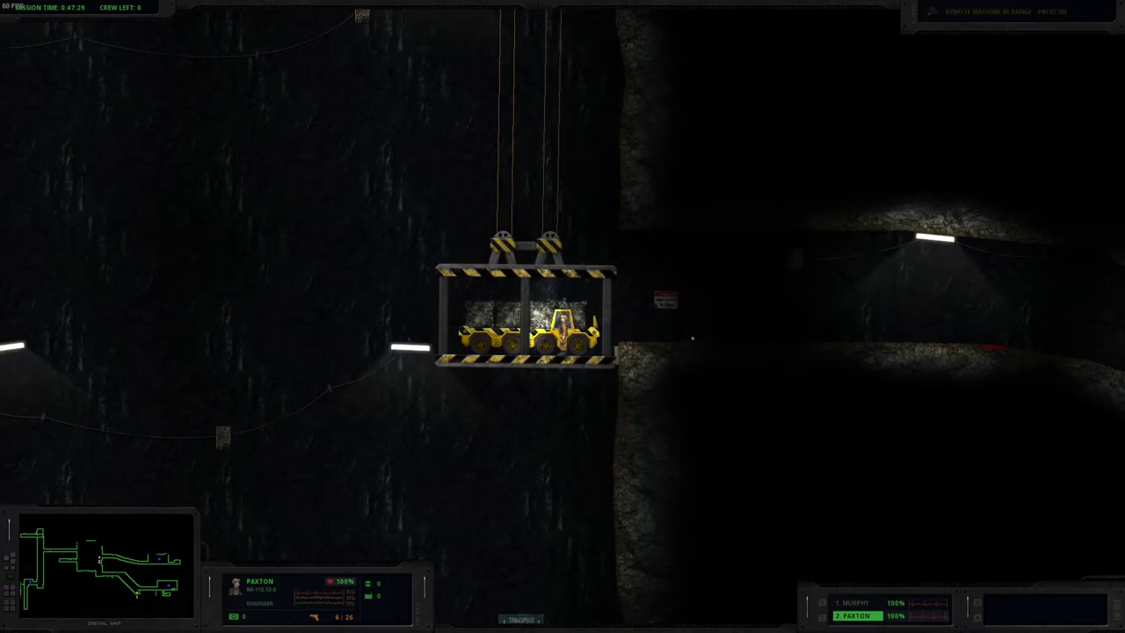
Step: As Murphy, fire the grappling hook at the ceiling, then climb and slide back down
key(1)
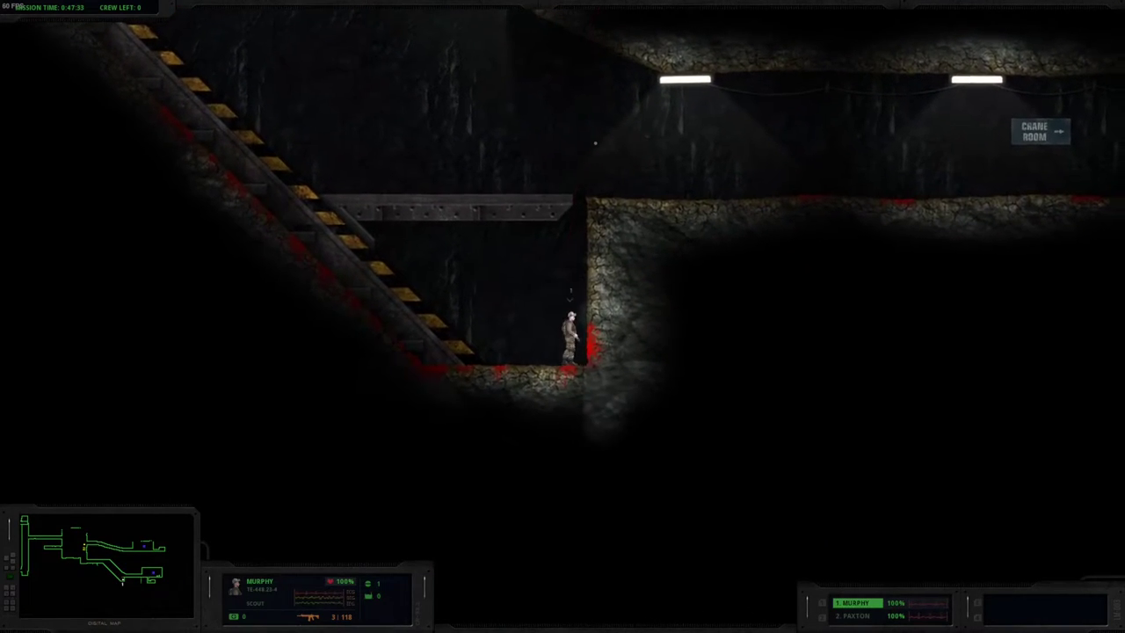
key(i)
key(1)
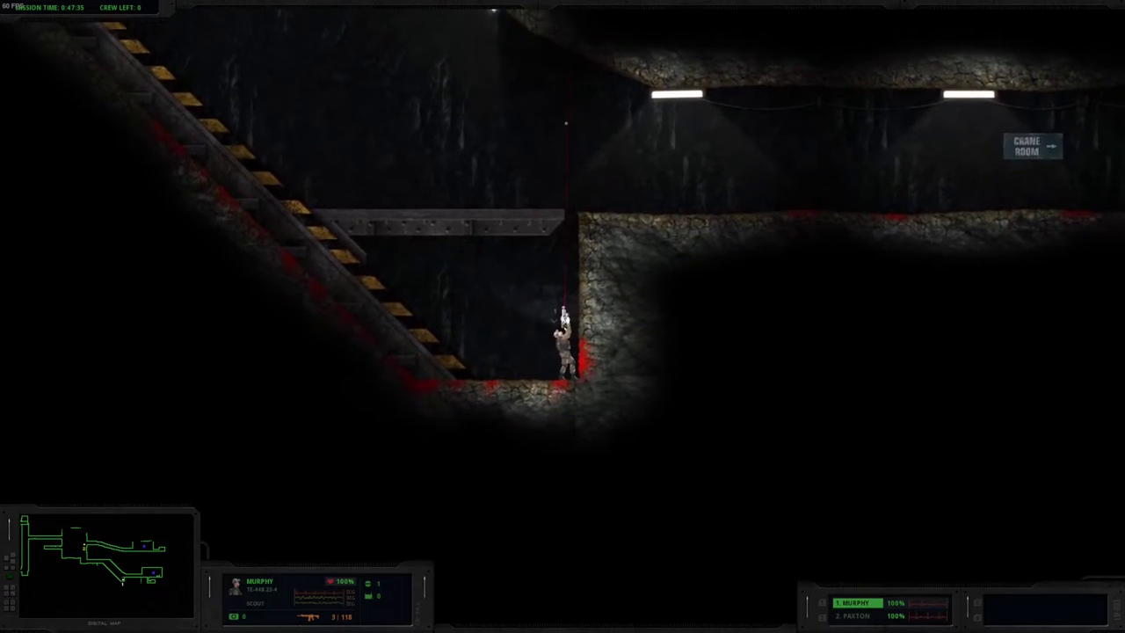
click(568, 125)
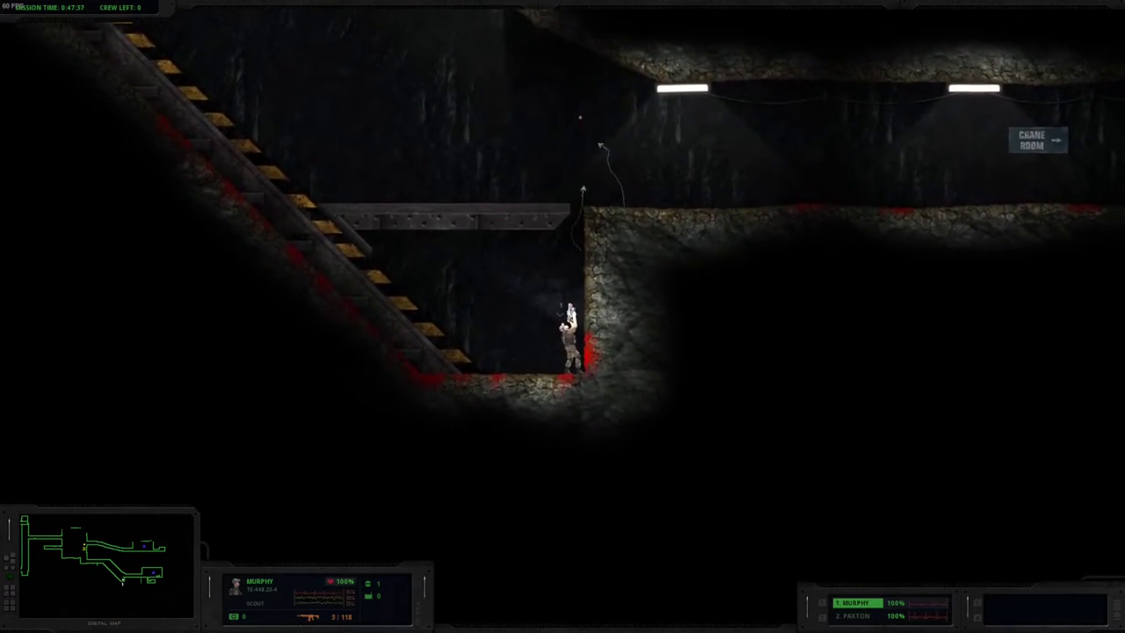
click(588, 112)
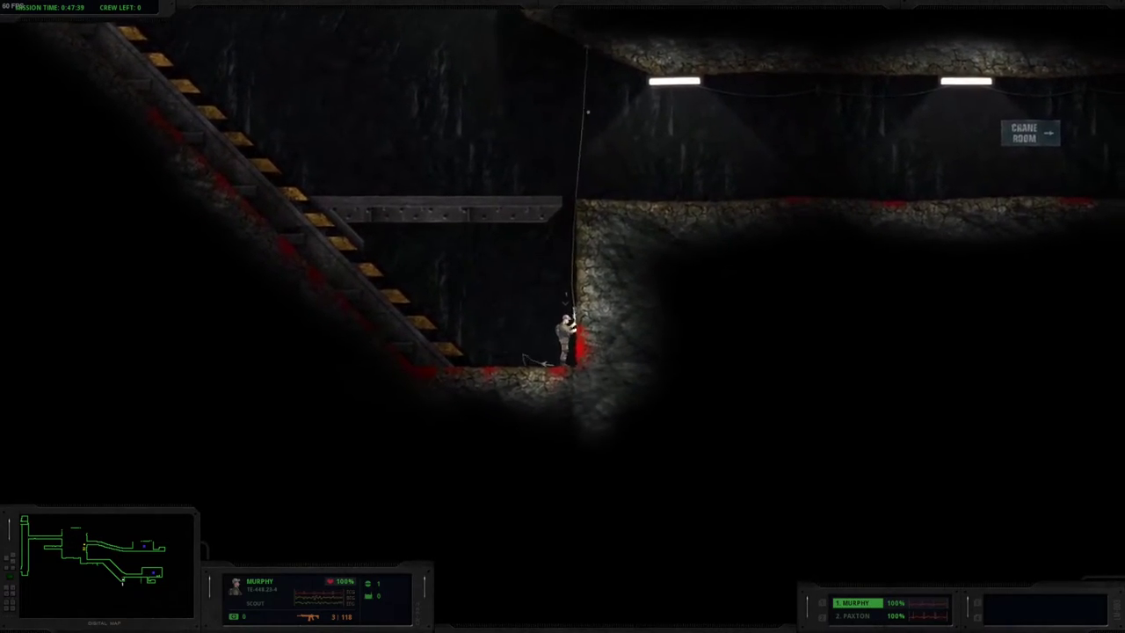
key(w)
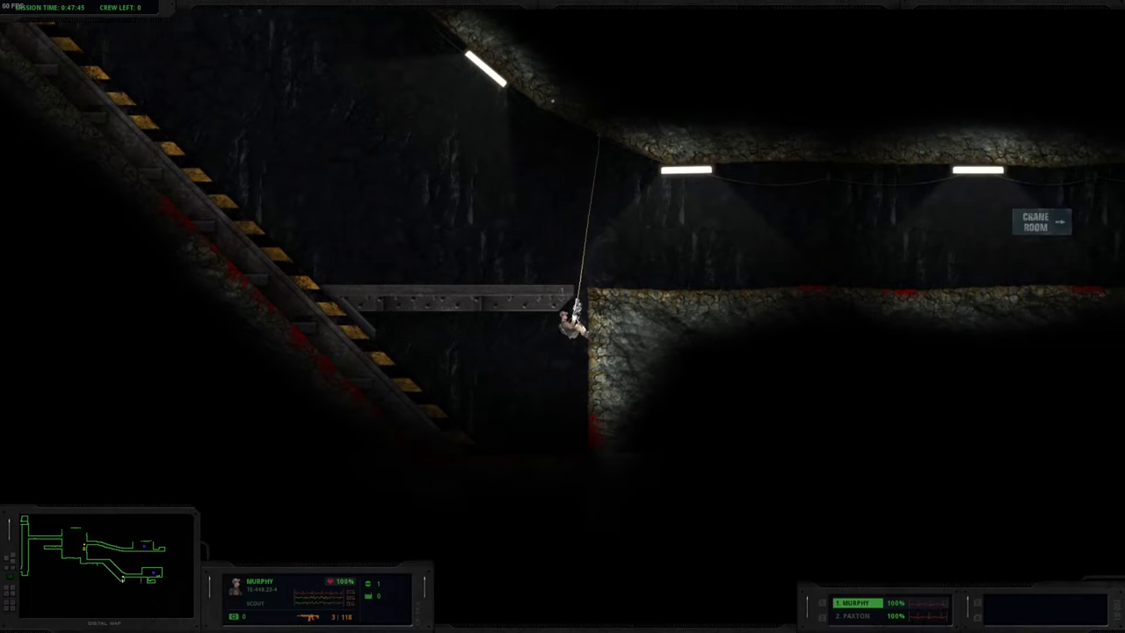
key(s)
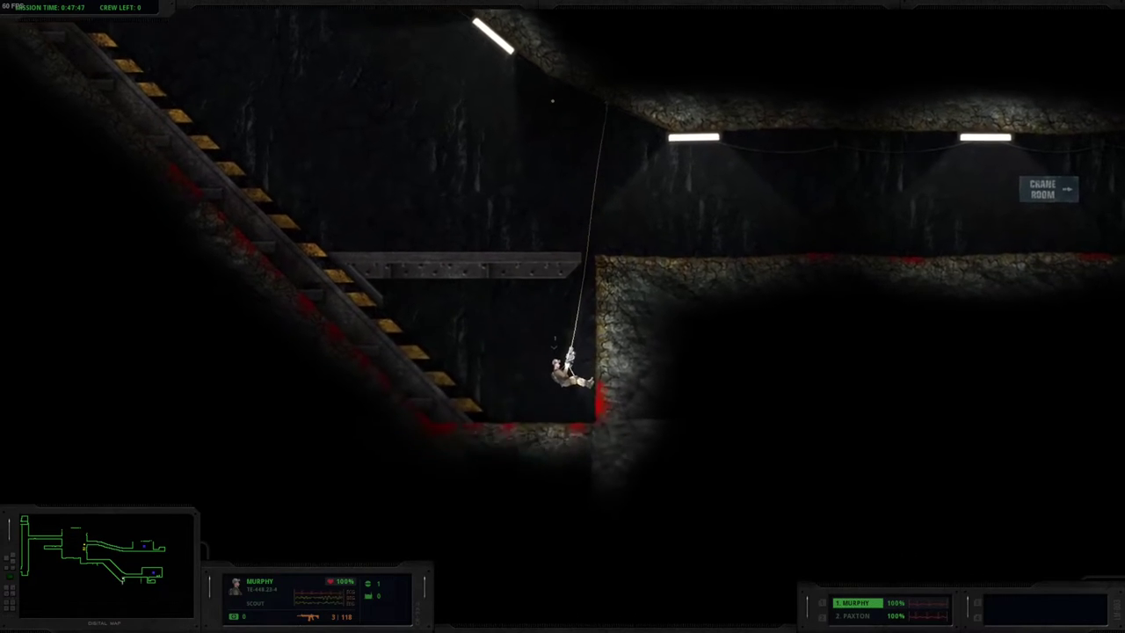
Step: Walk Murphy left toward the stairs and return control to Paxton
key(a)
key(a)
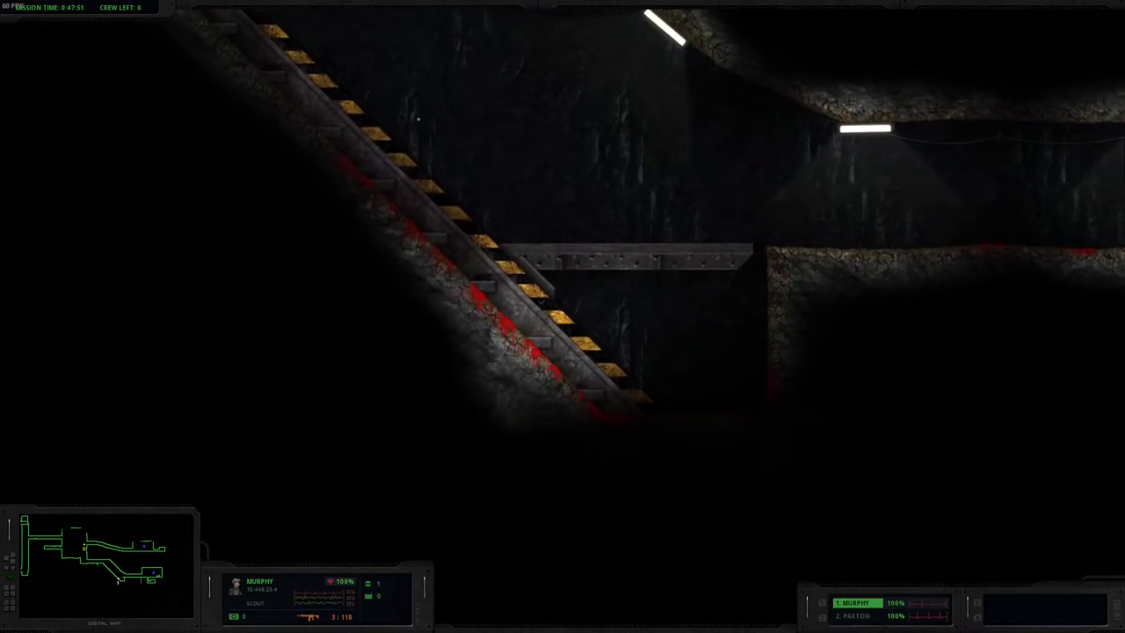
key(a)
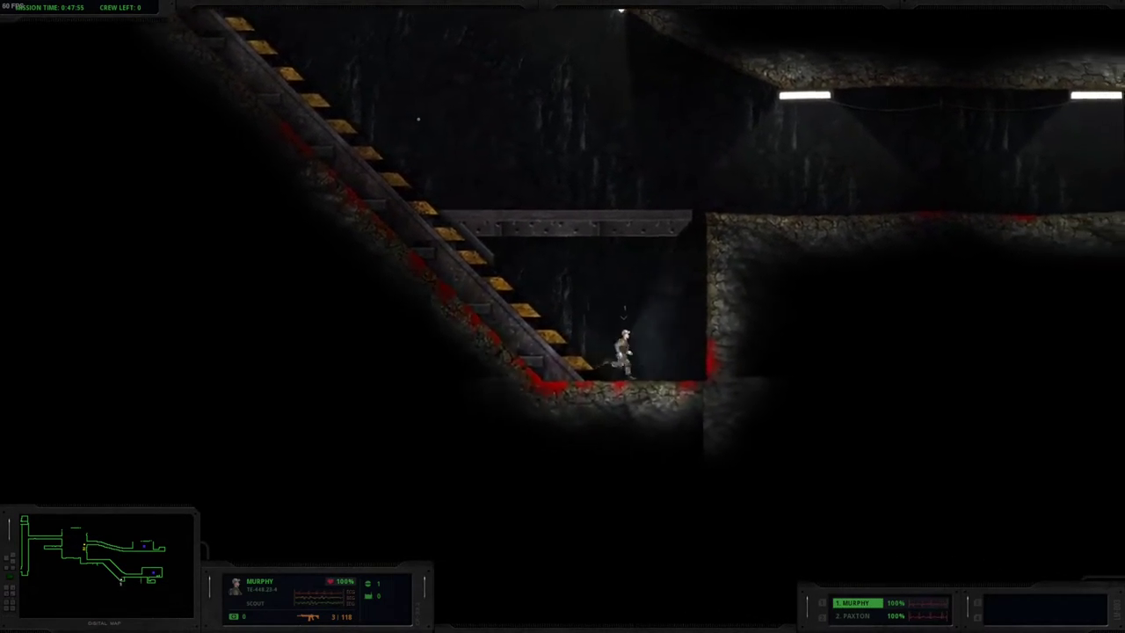
key(a)
key(2)
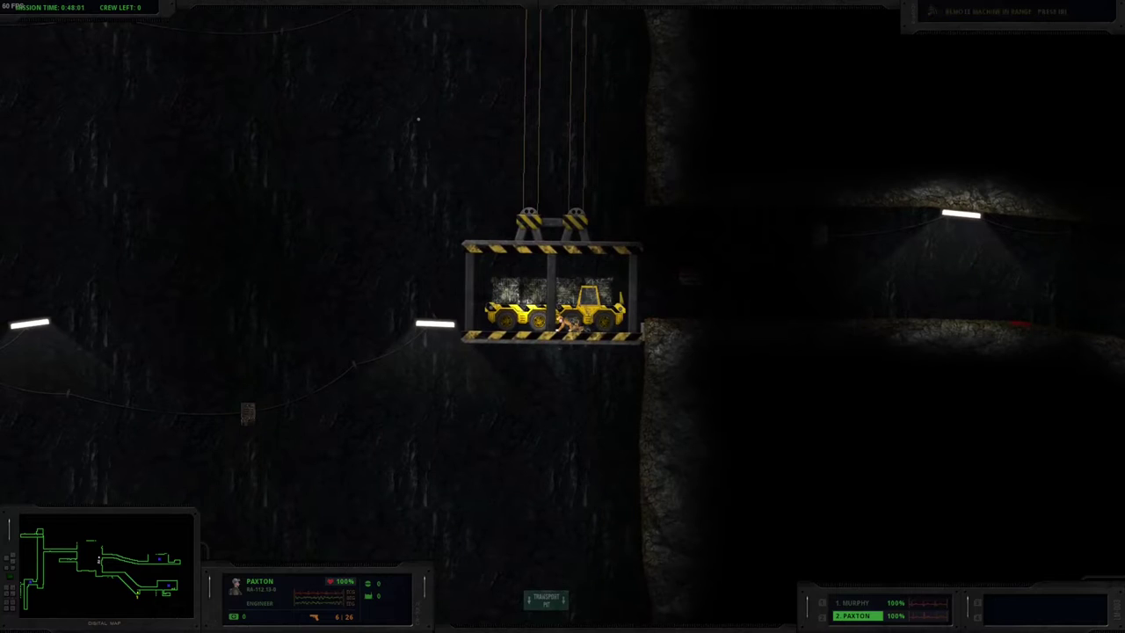
Step: Operate the lift cage remotely with the truck aboard, then walk Paxton right out
key(r)
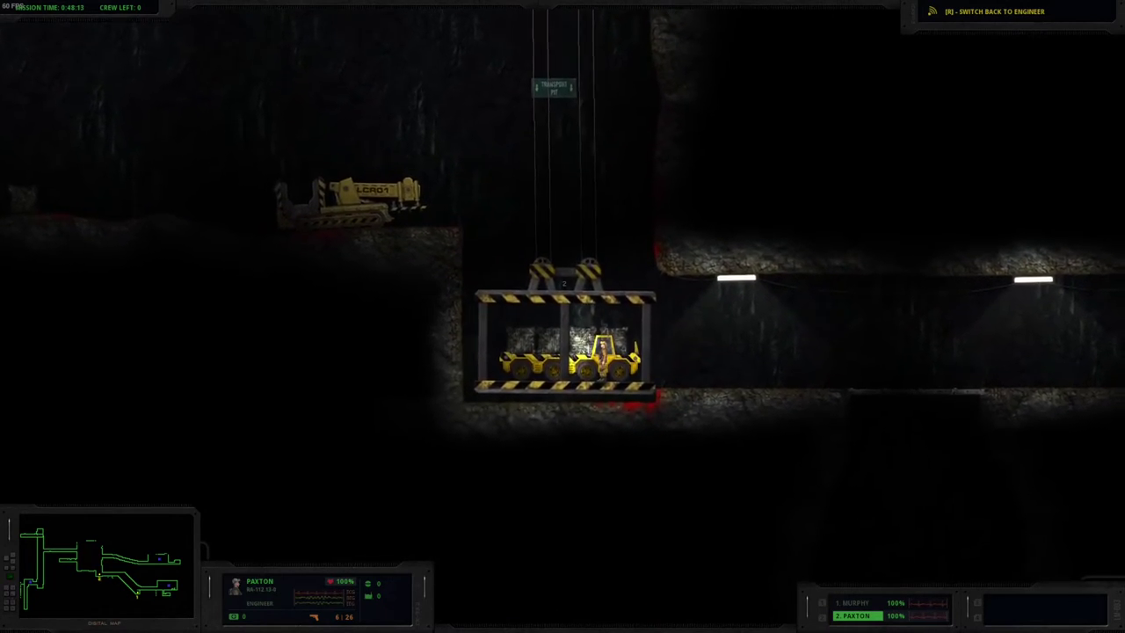
key(Right)
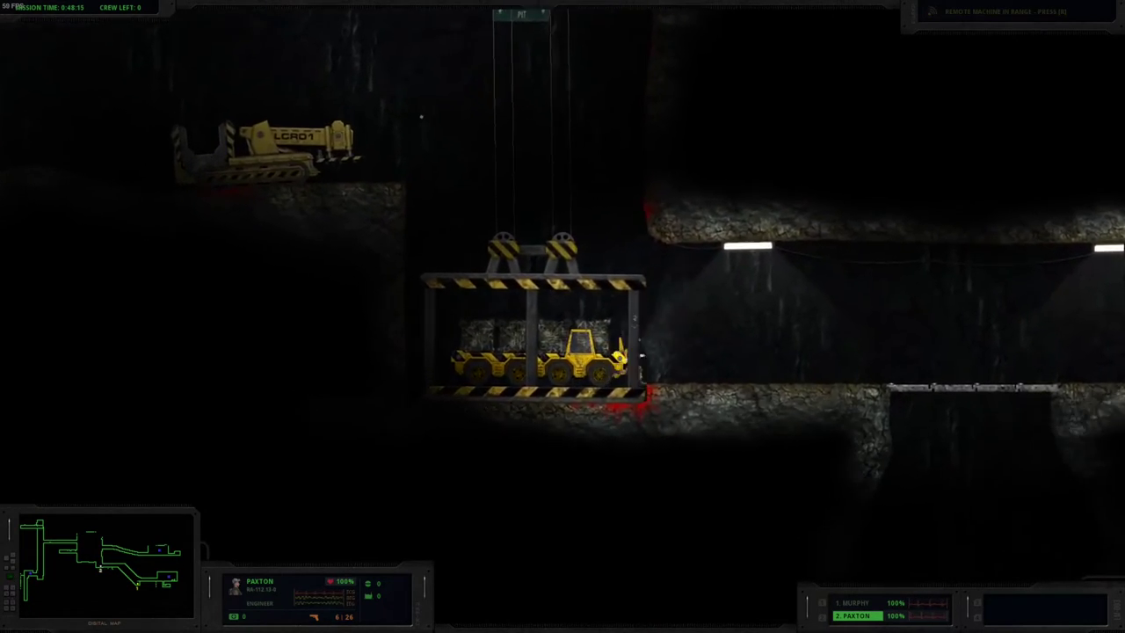
Step: Walk Paxton across the bridge, down the stairs, and along the metal platform
key(Right)
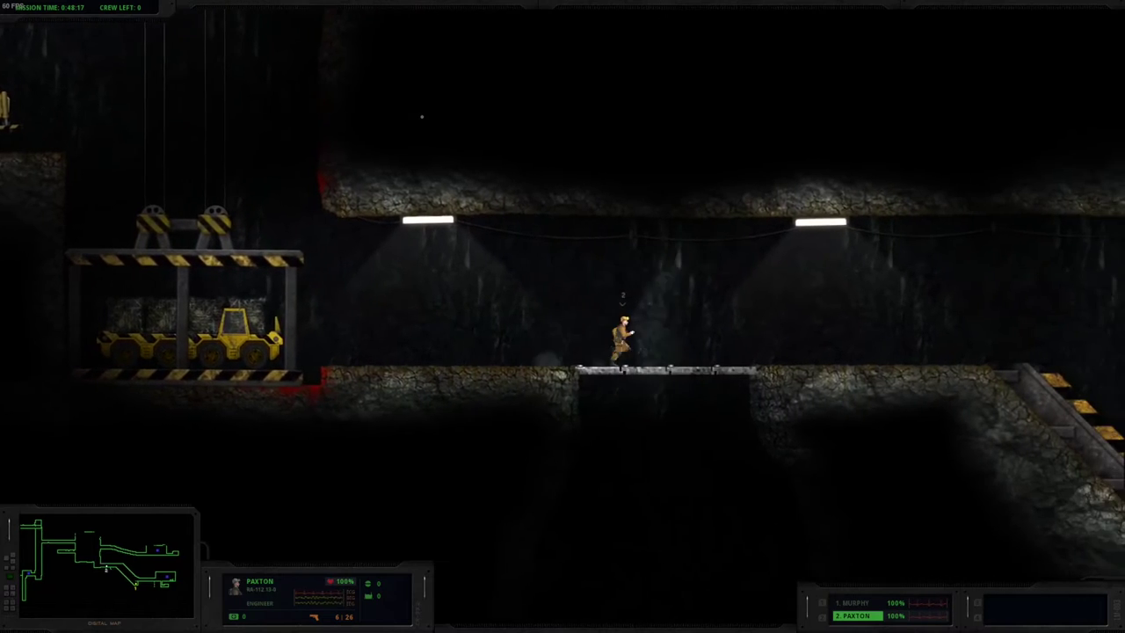
key(Right)
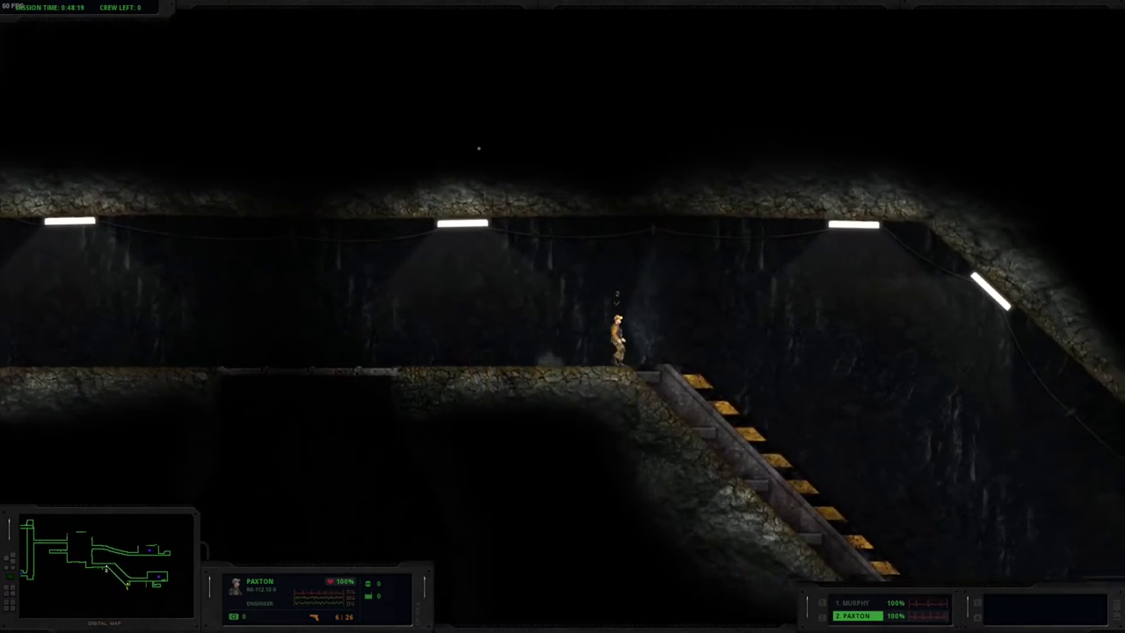
key(Right)
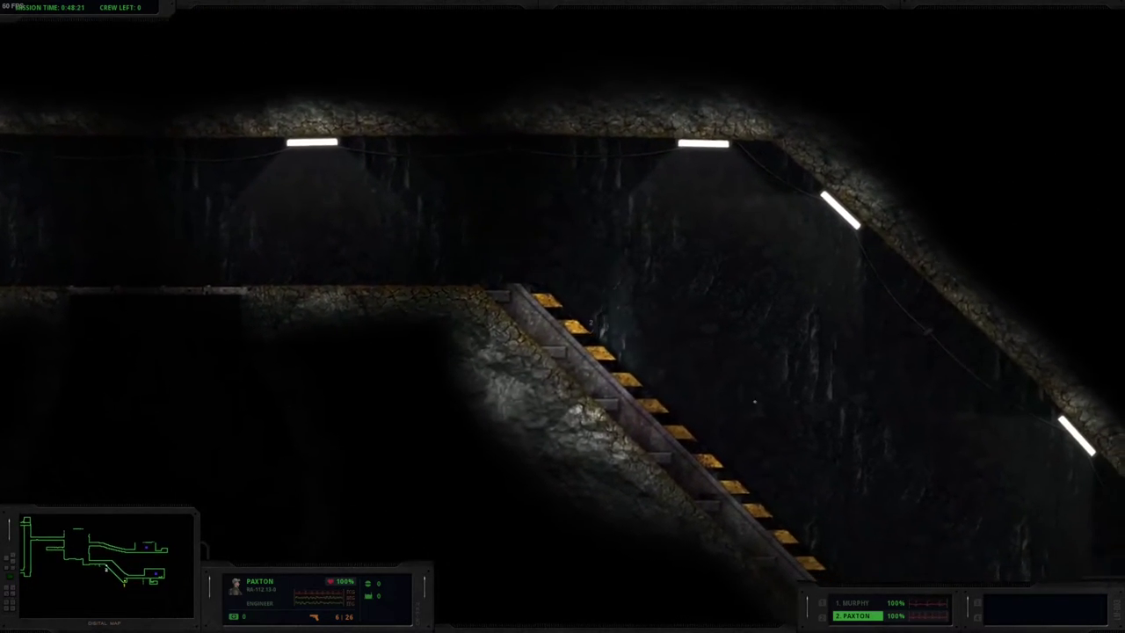
key(Right)
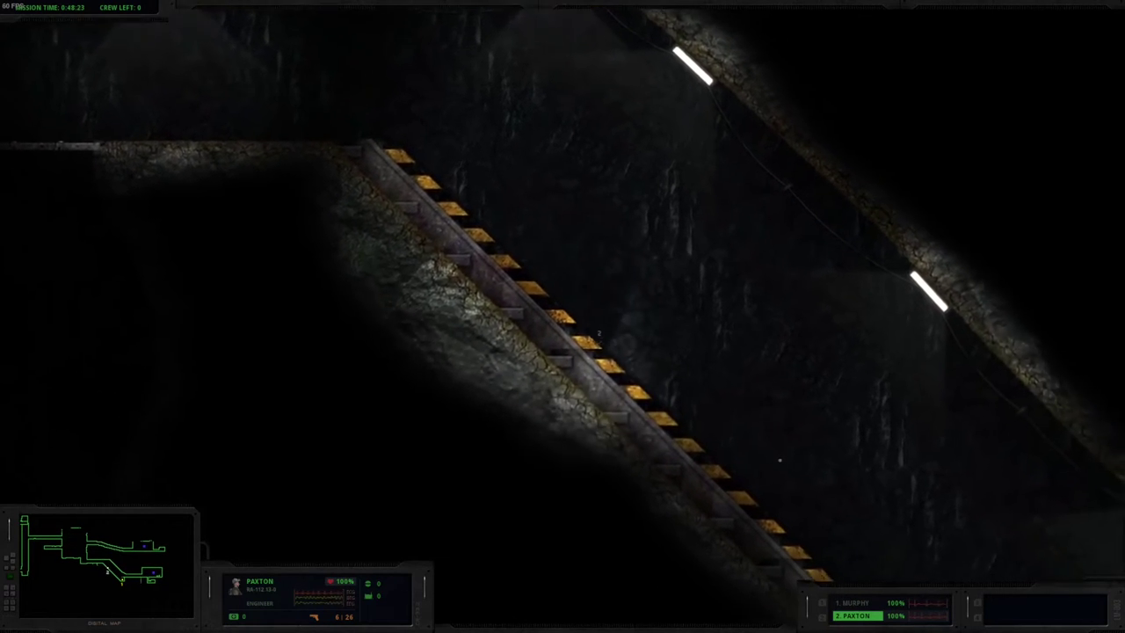
key(Right)
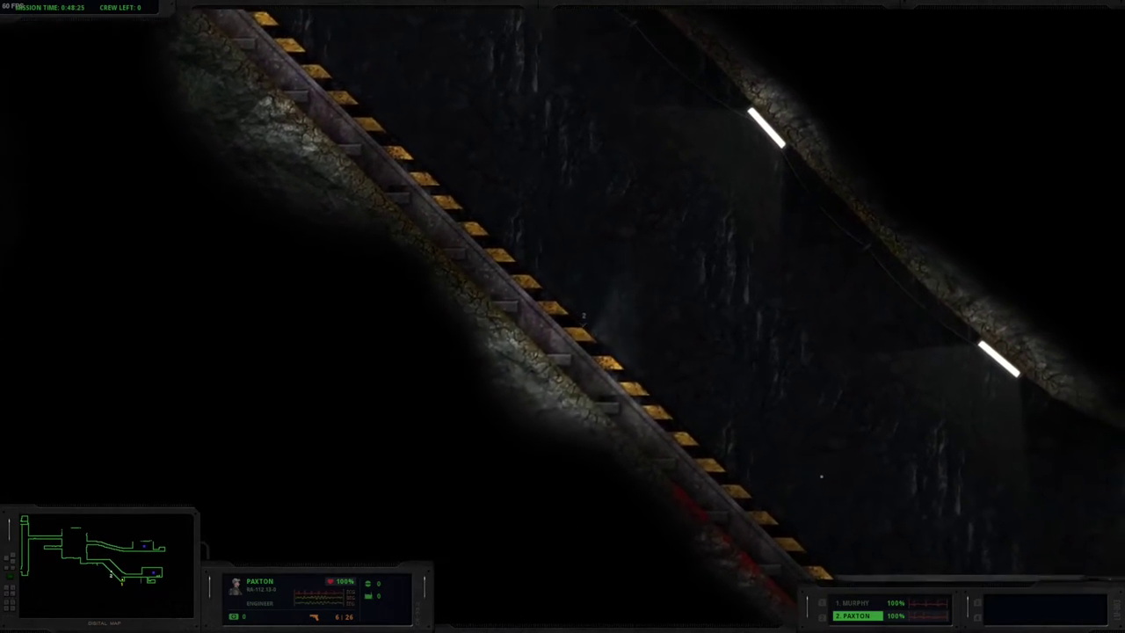
key(d)
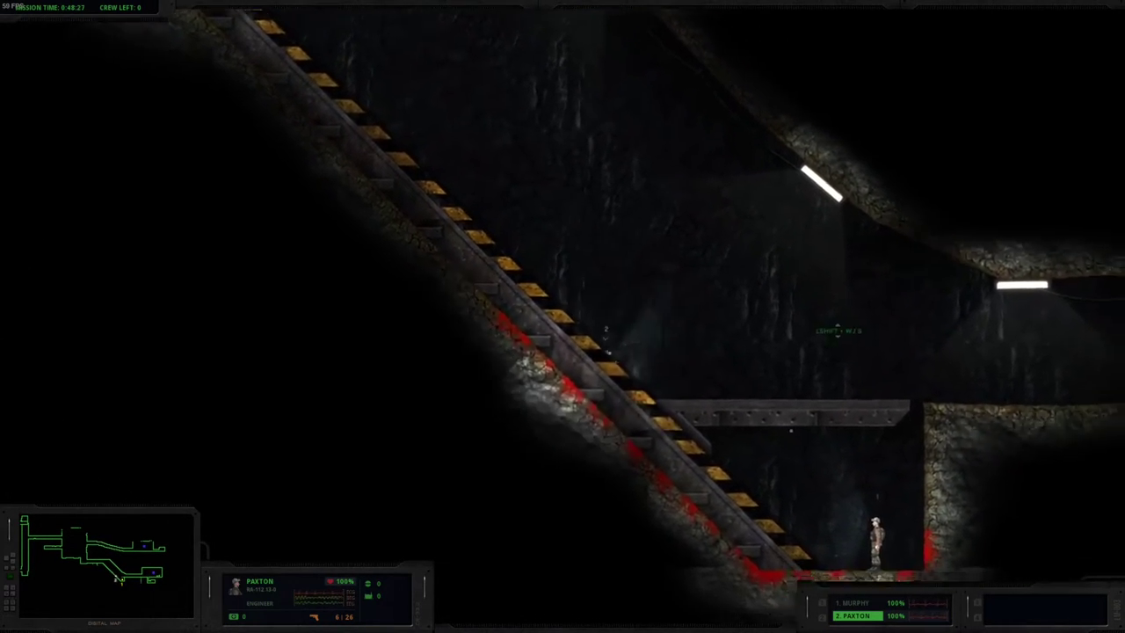
key(d)
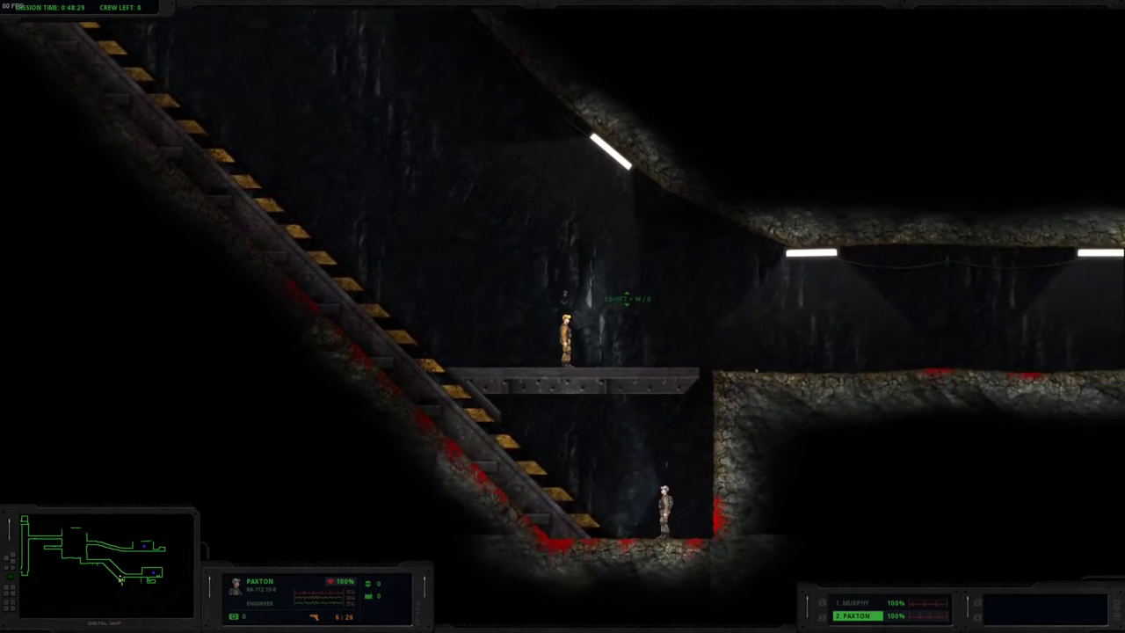
Step: Have Murphy climb the rope onto the platform beside Paxton, then run Paxton left
key(Tab)
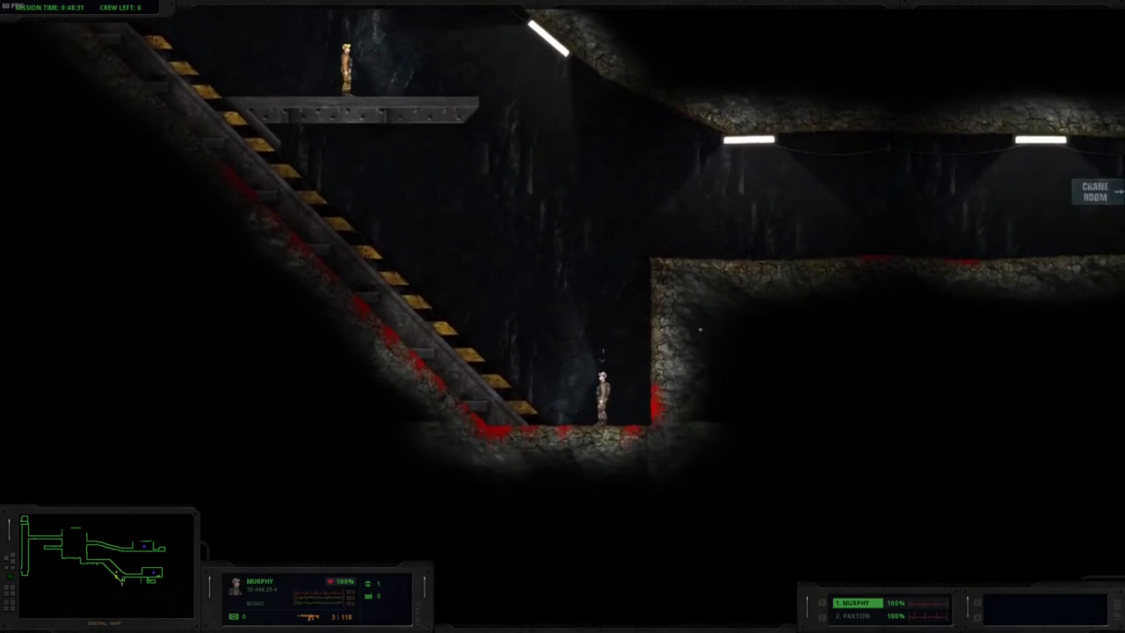
key(3)
key(1)
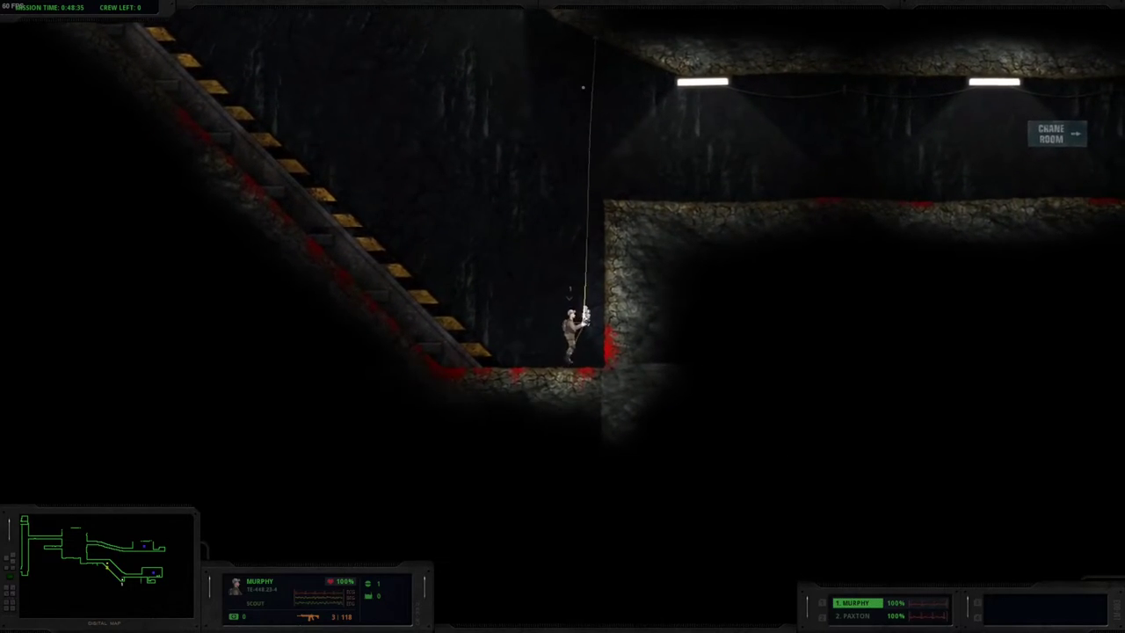
key(w)
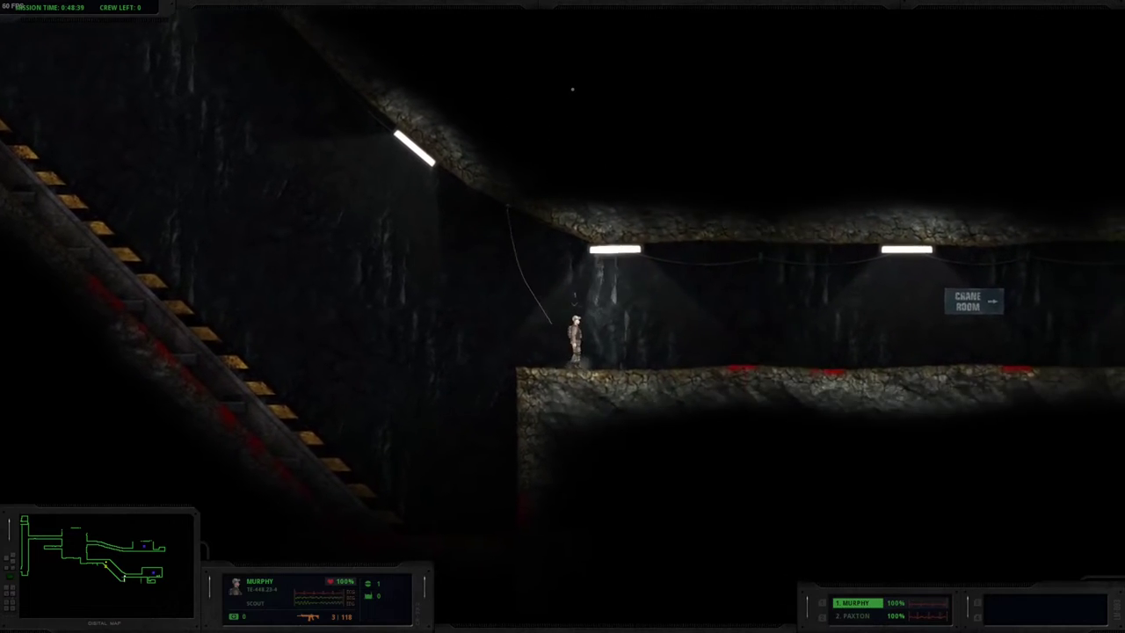
key(2)
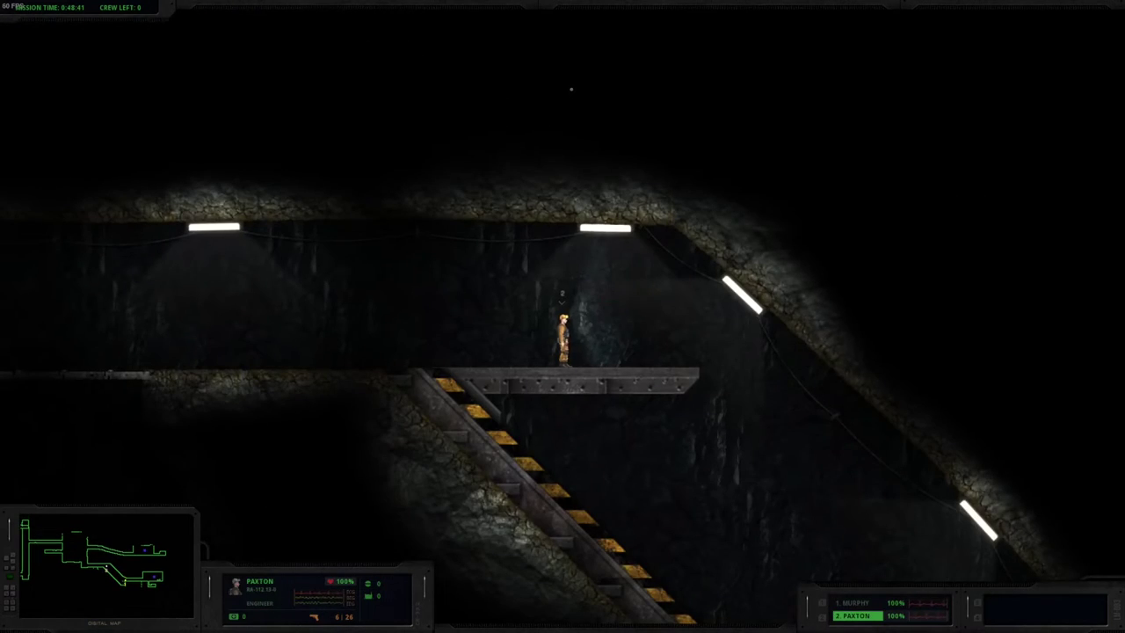
key(1)
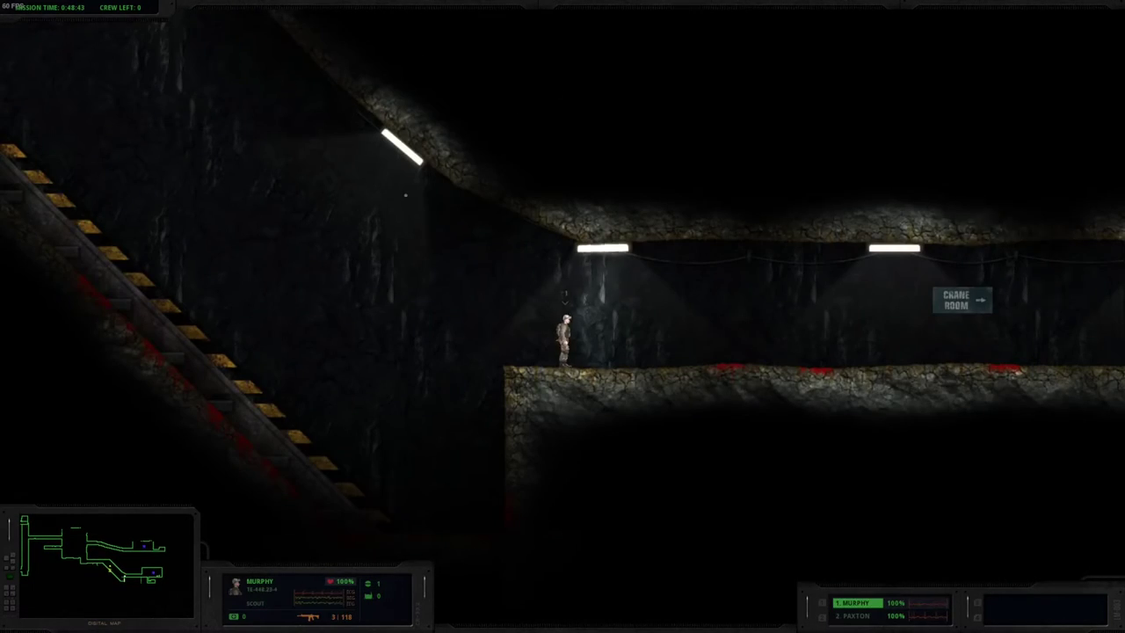
right_click(406, 194)
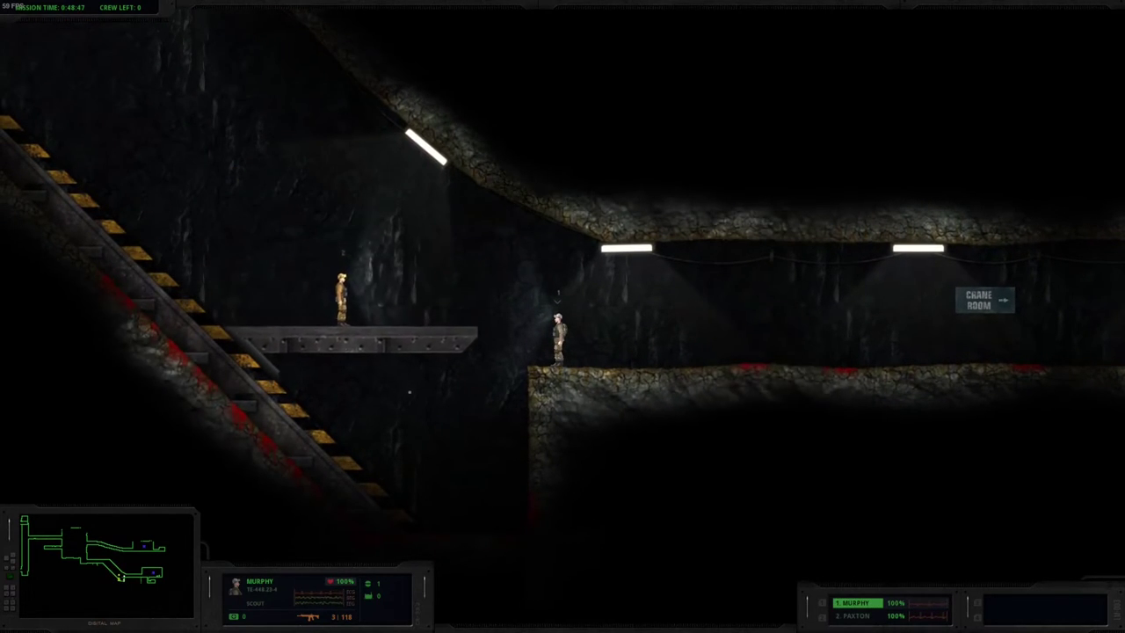
key(a)
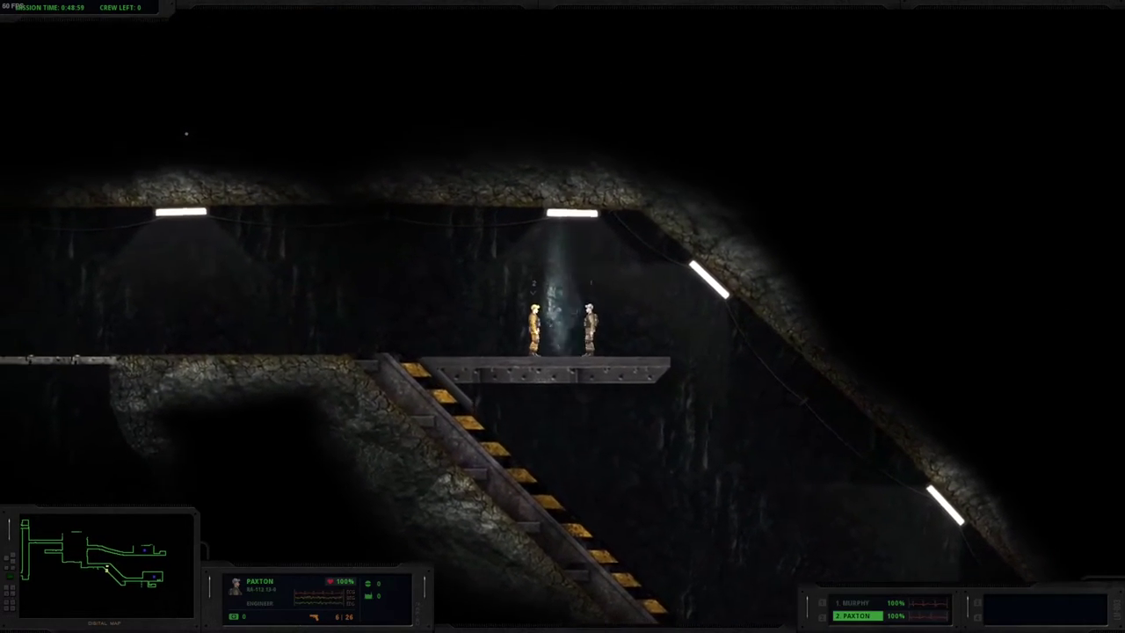
key(2)
key(a)
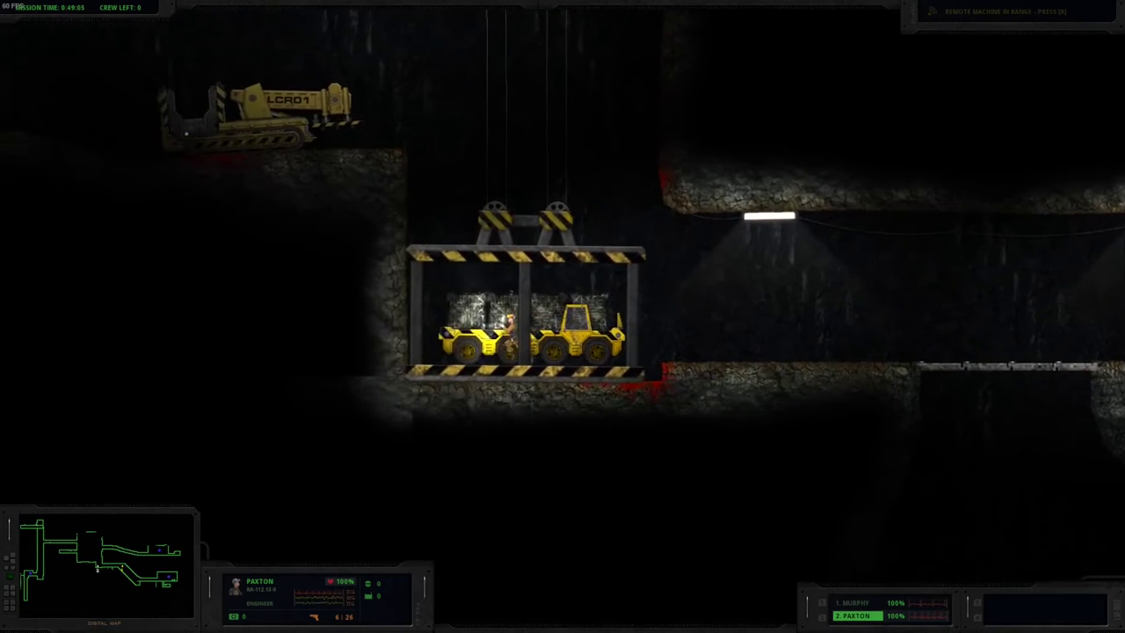
Step: Run Murphy left into the cage, then have Paxton shift the cage right and back
key(1)
key(a)
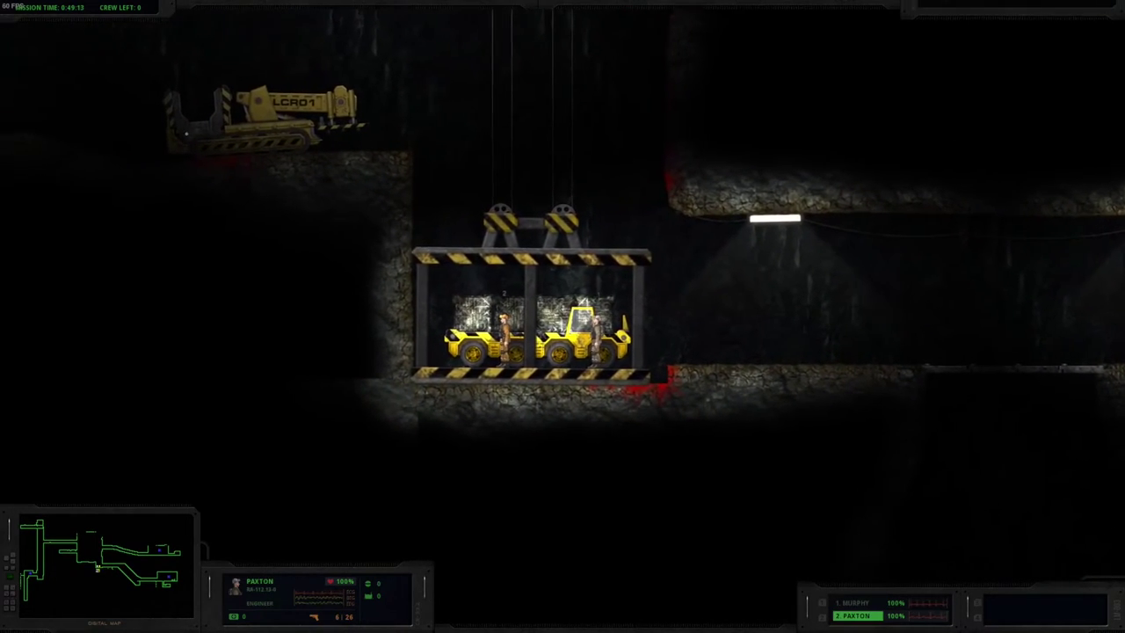
key(2)
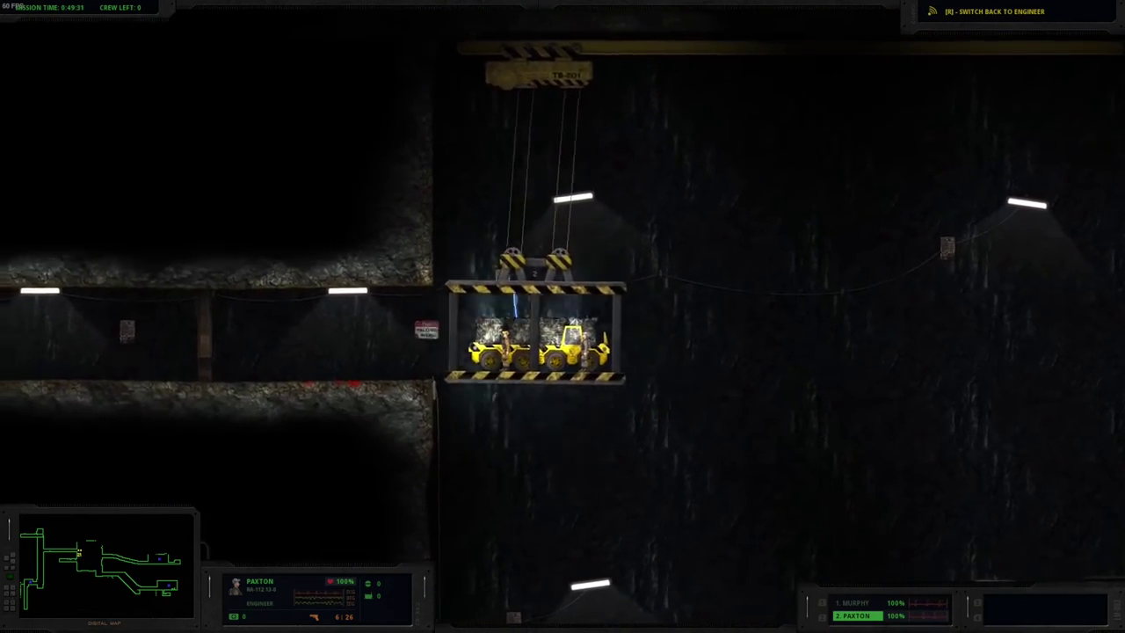
key(Right)
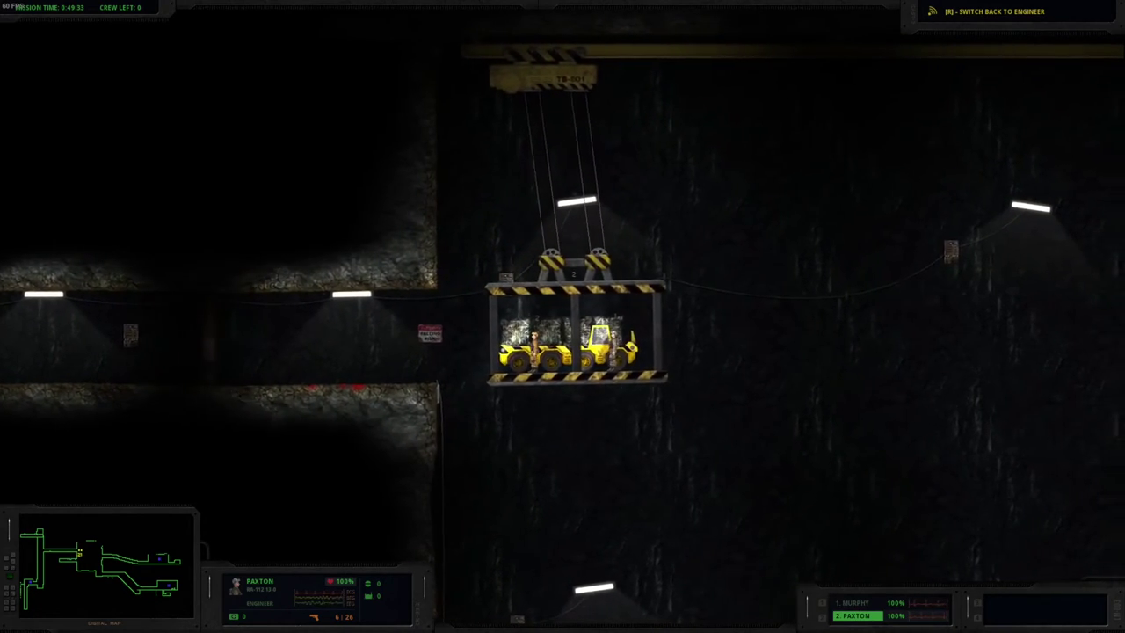
key(Left)
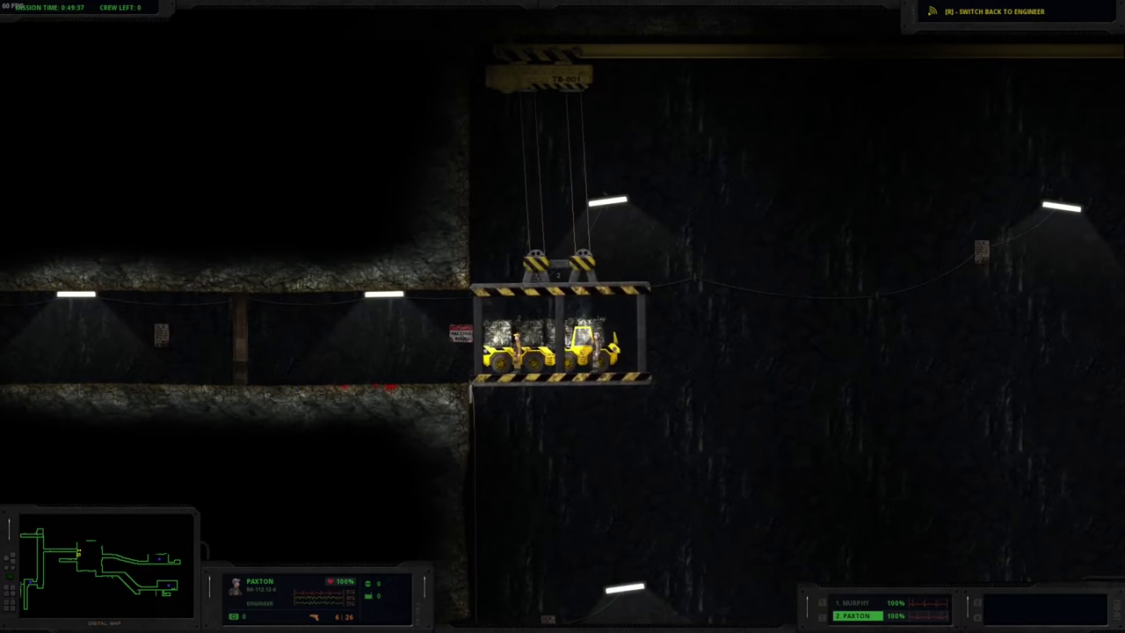
Step: Walk Murphy left out of the cage along the tunnel with his rifle raised
key(1)
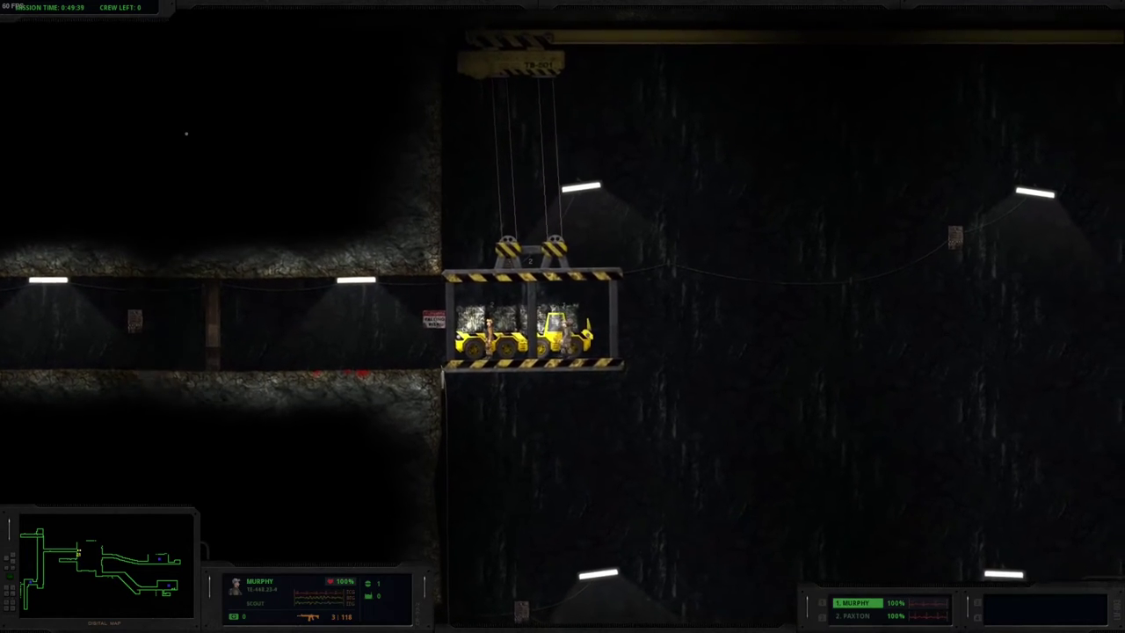
key(Left)
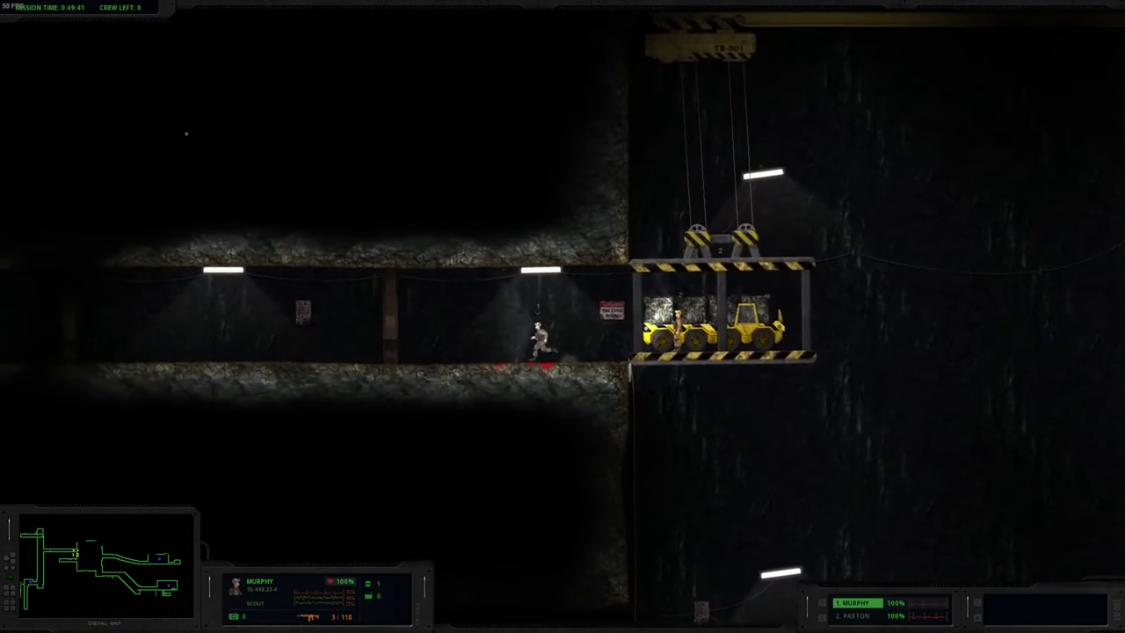
key(Left)
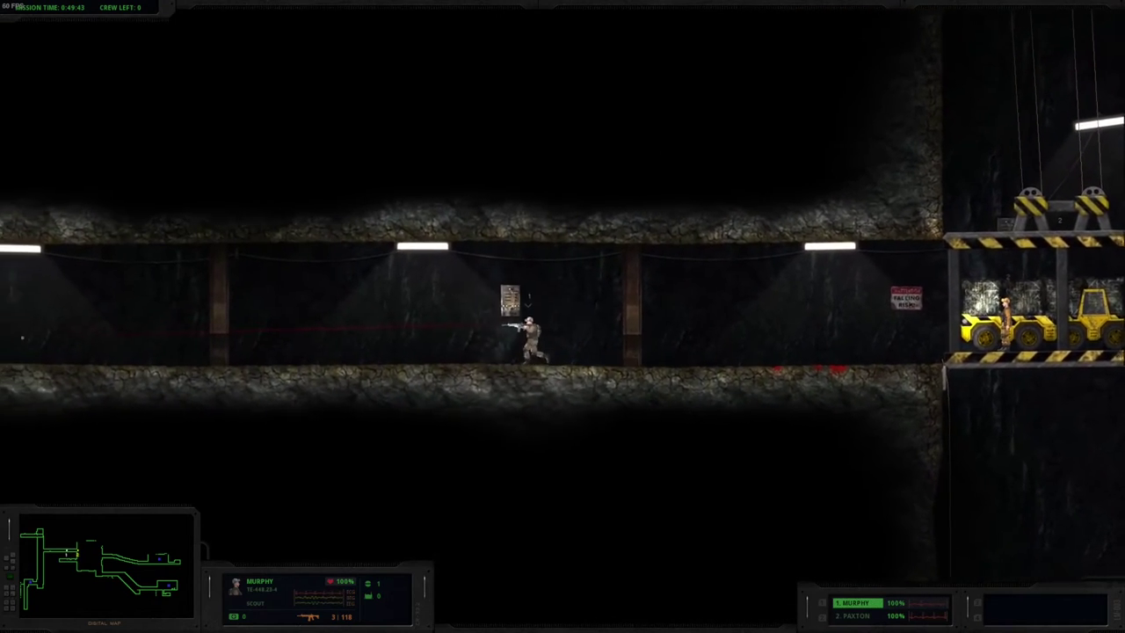
key(Left)
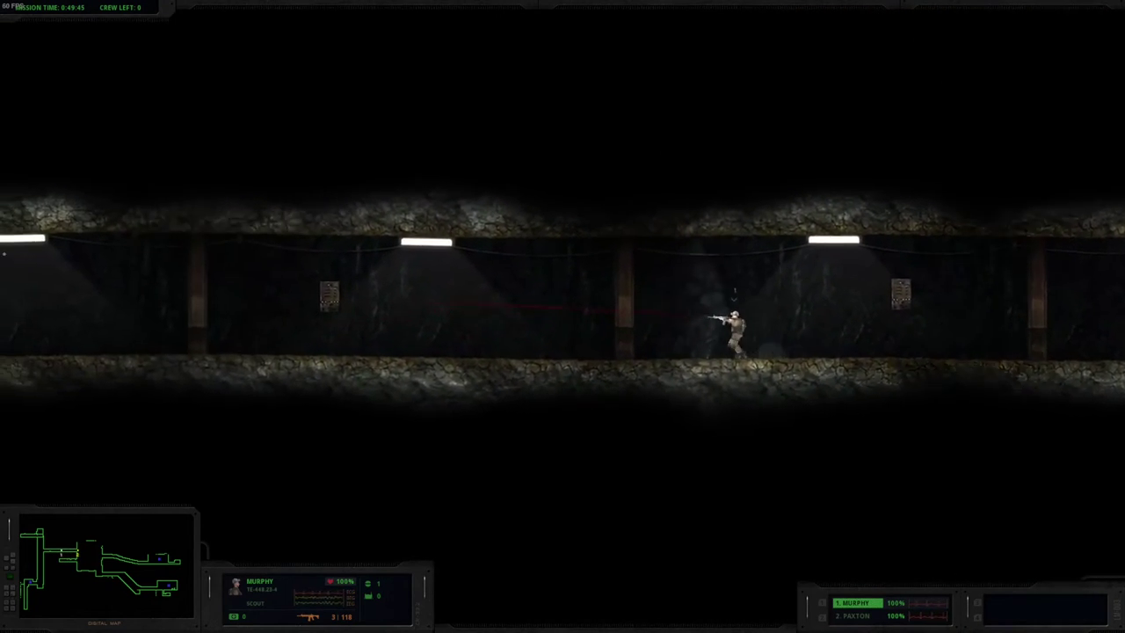
key(Left)
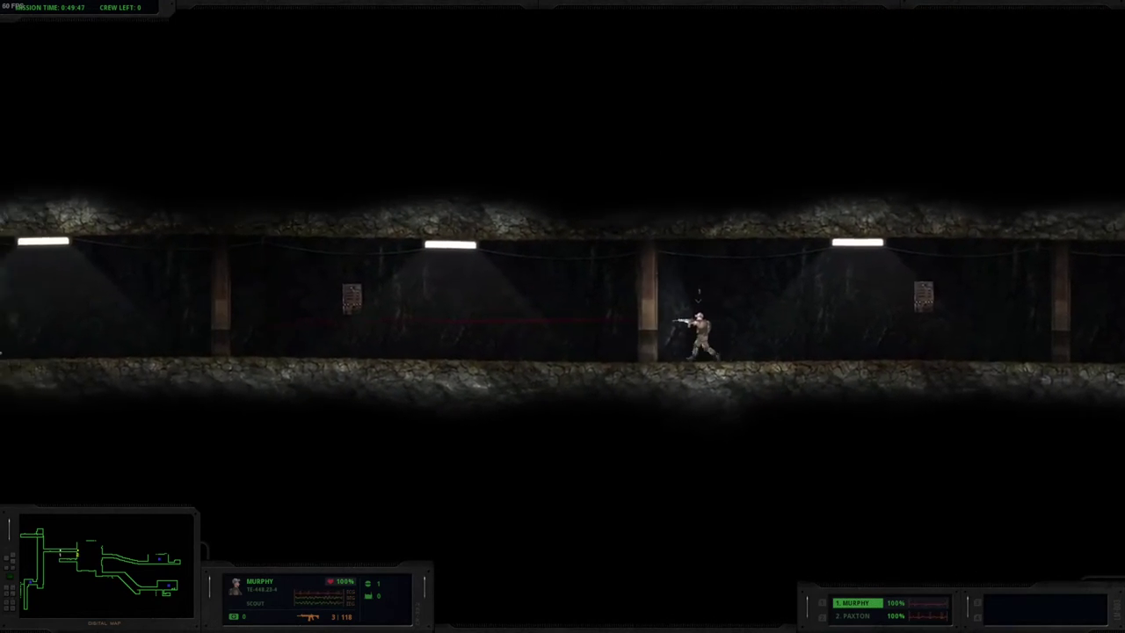
Step: As Paxton, drive the dump truck out of the cage and left to the metal gate
key(2)
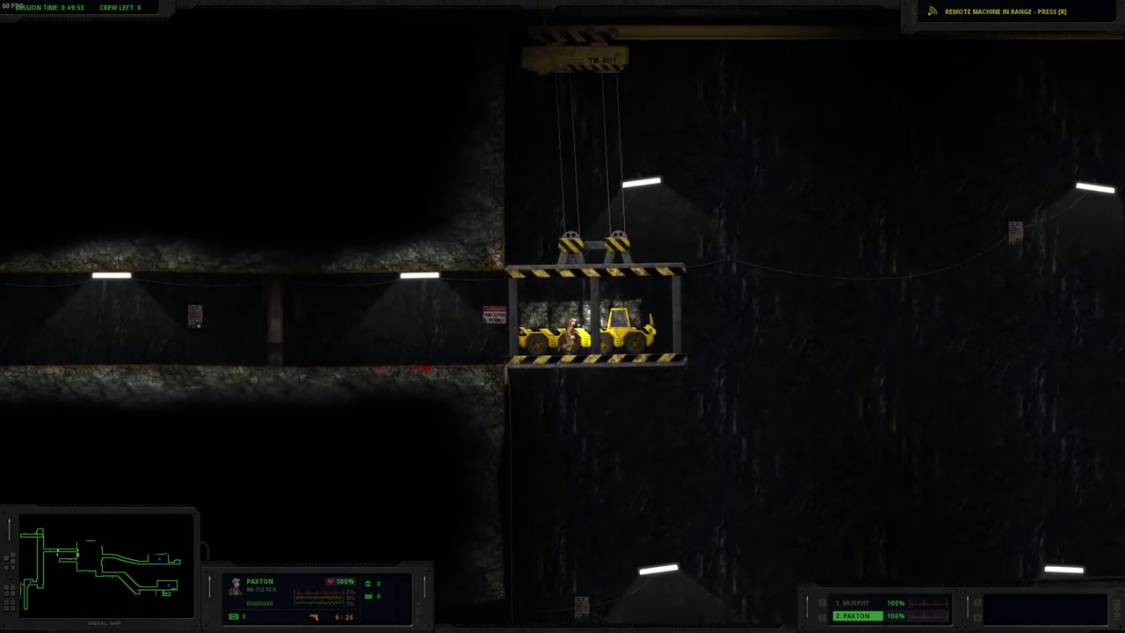
key(e)
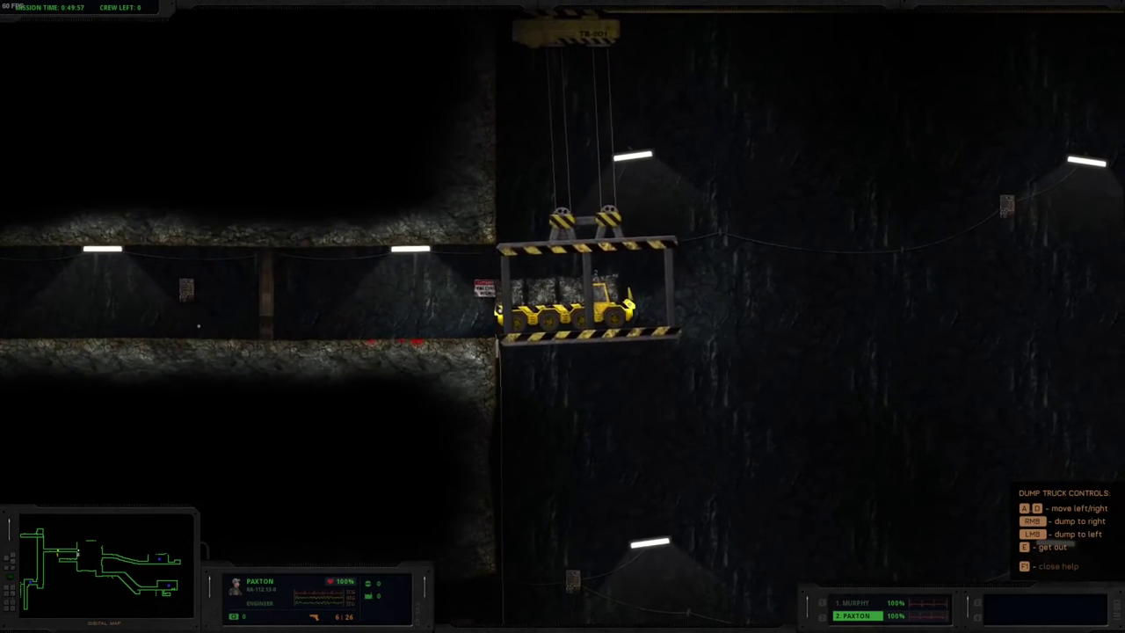
key(a)
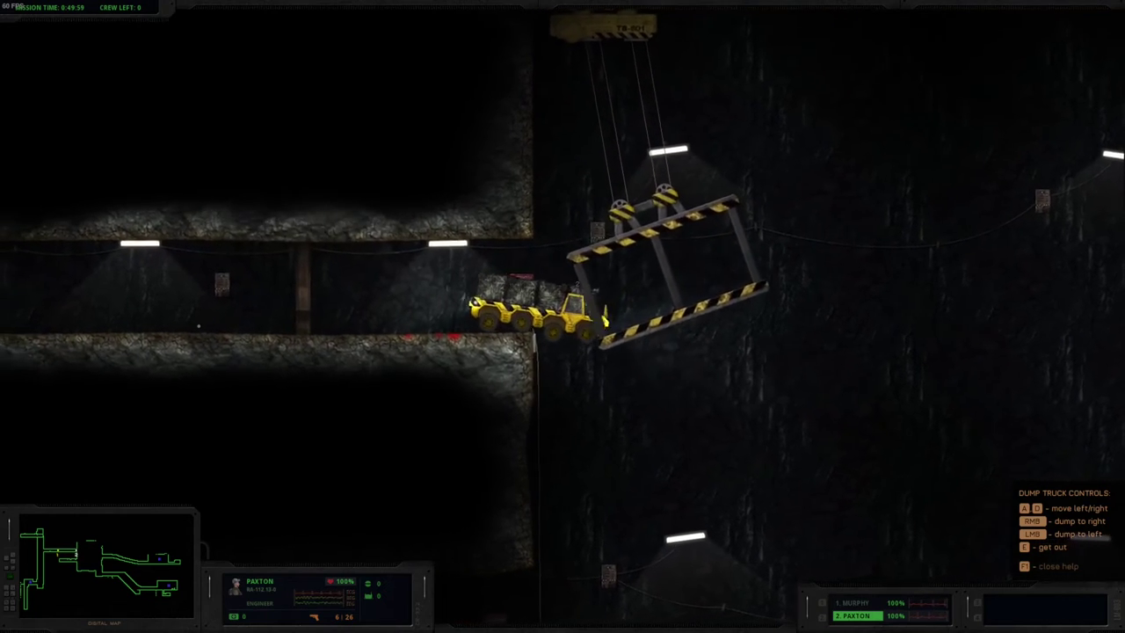
key(a)
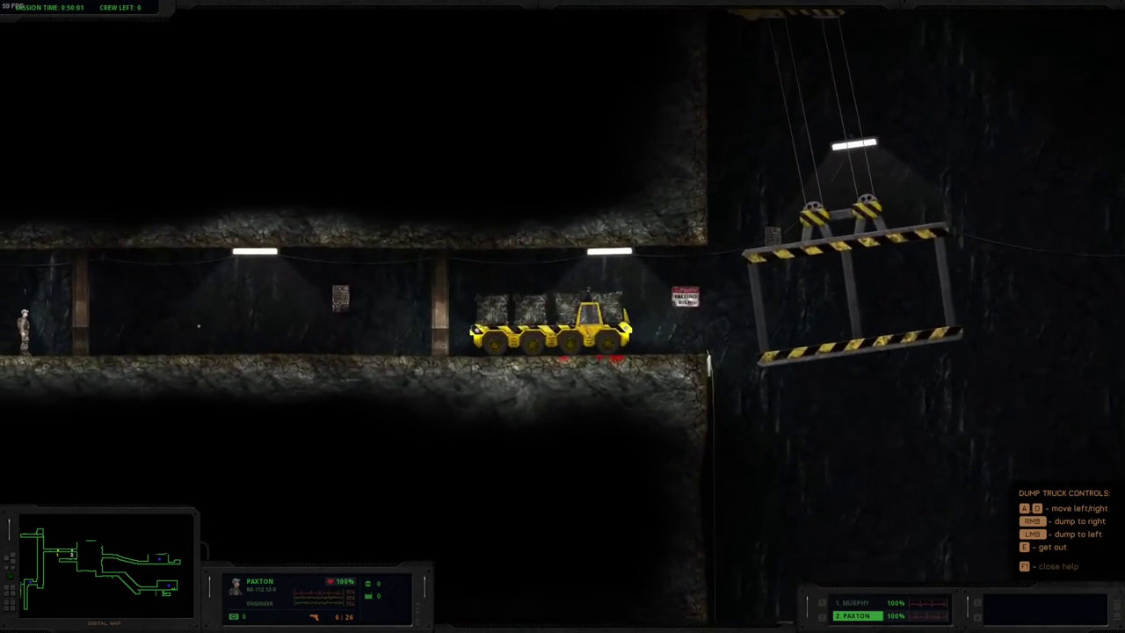
key(a)
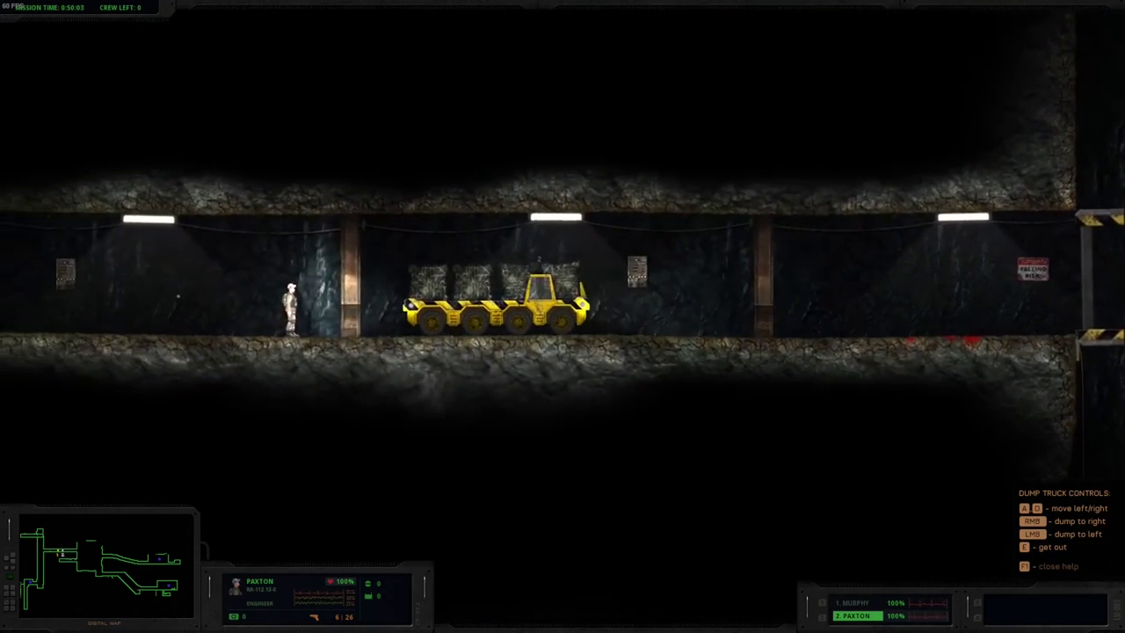
key(a)
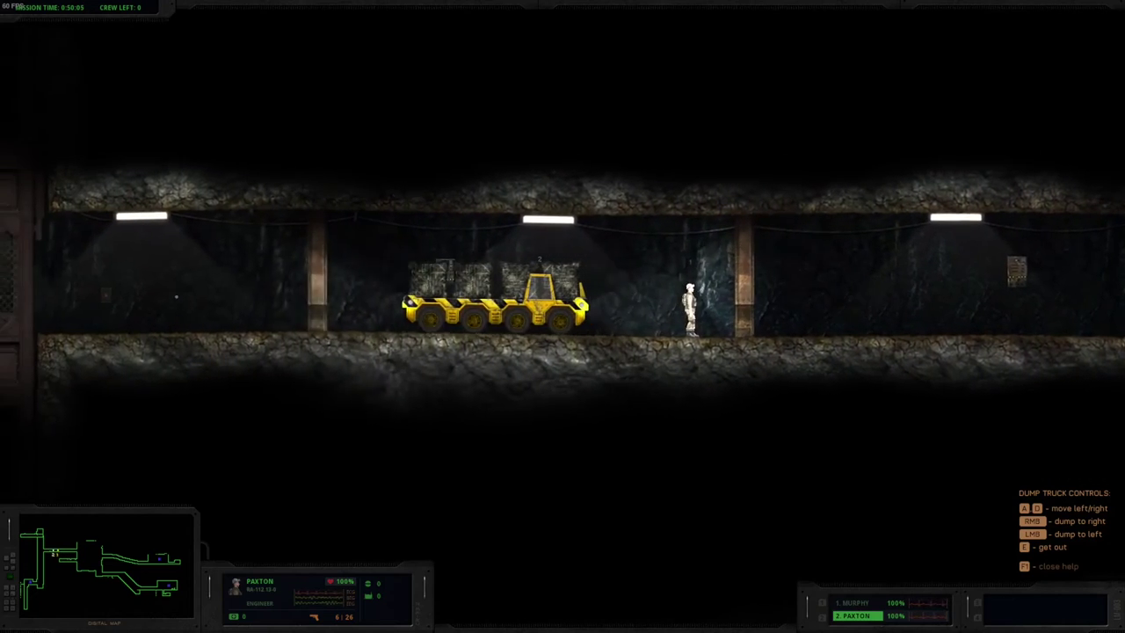
key(a)
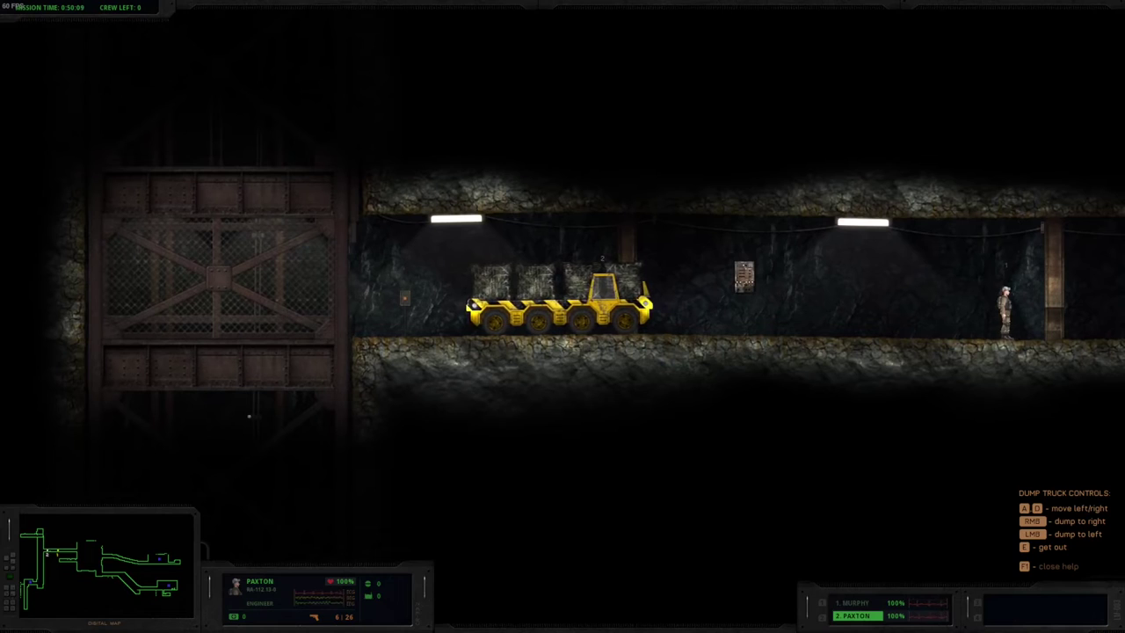
Step: Walk Murphy left past the truck into the elevator, then drive the truck in beside him
key(1)
key(a)
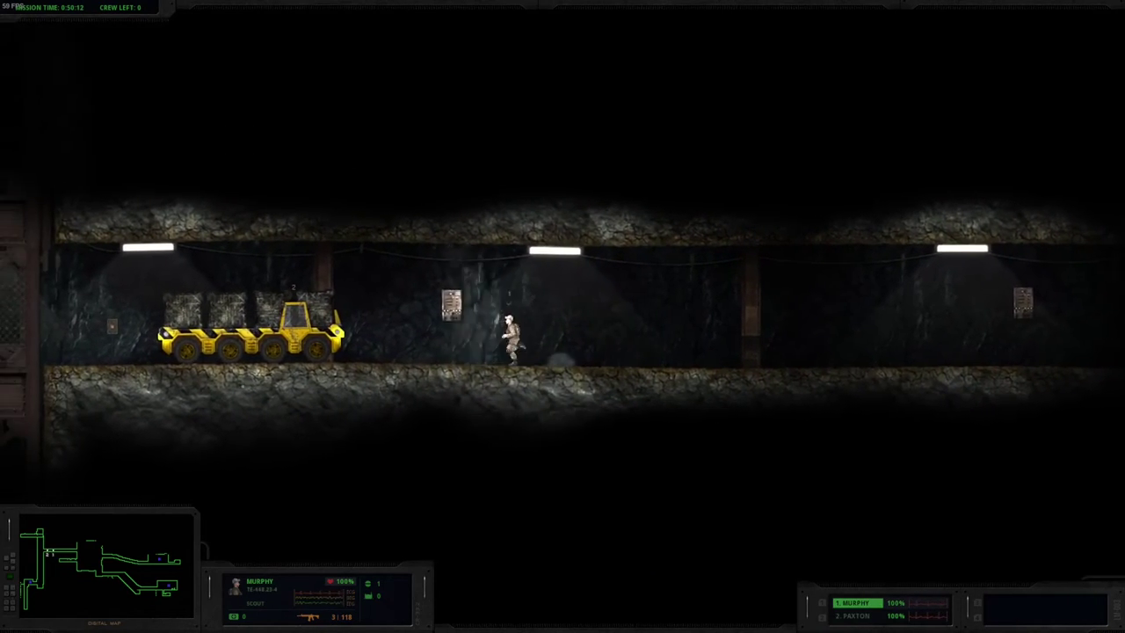
key(a)
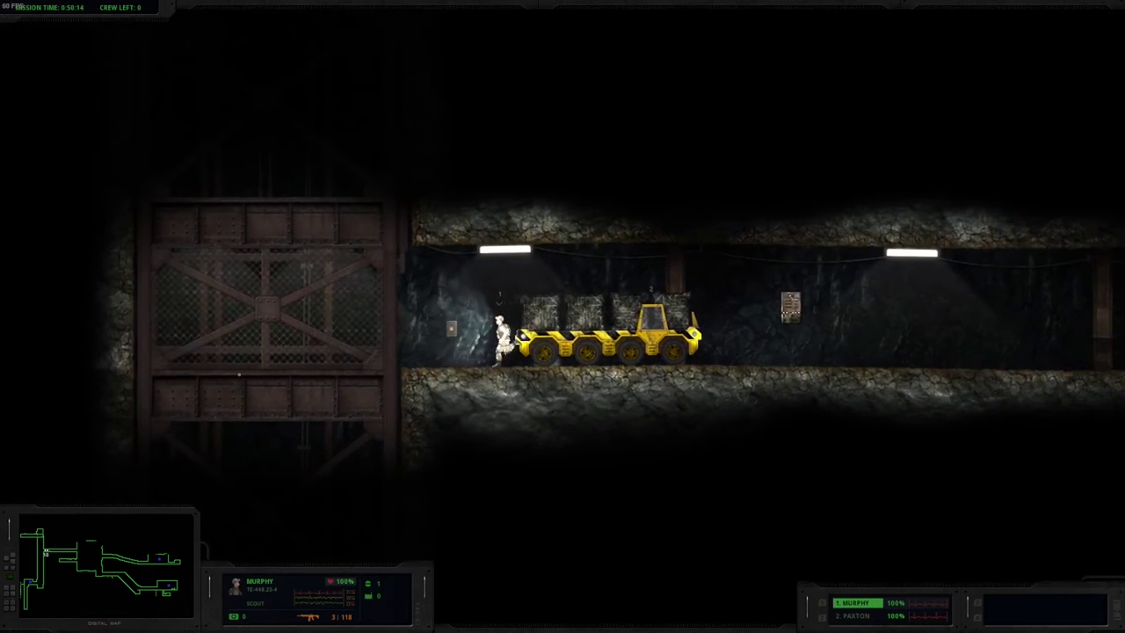
key(a)
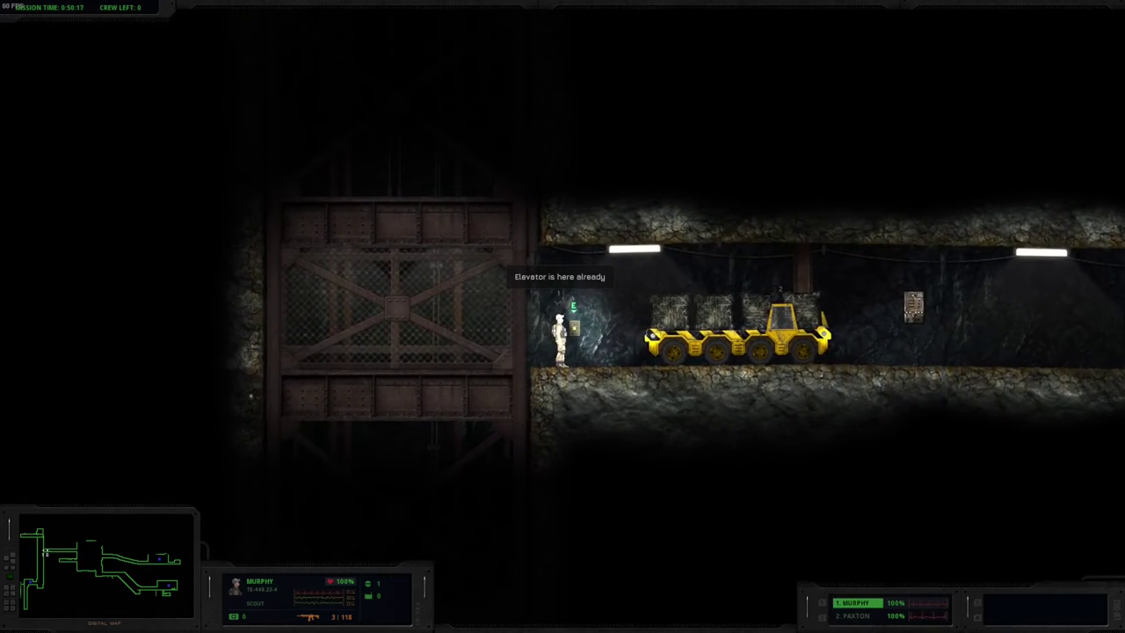
key(a)
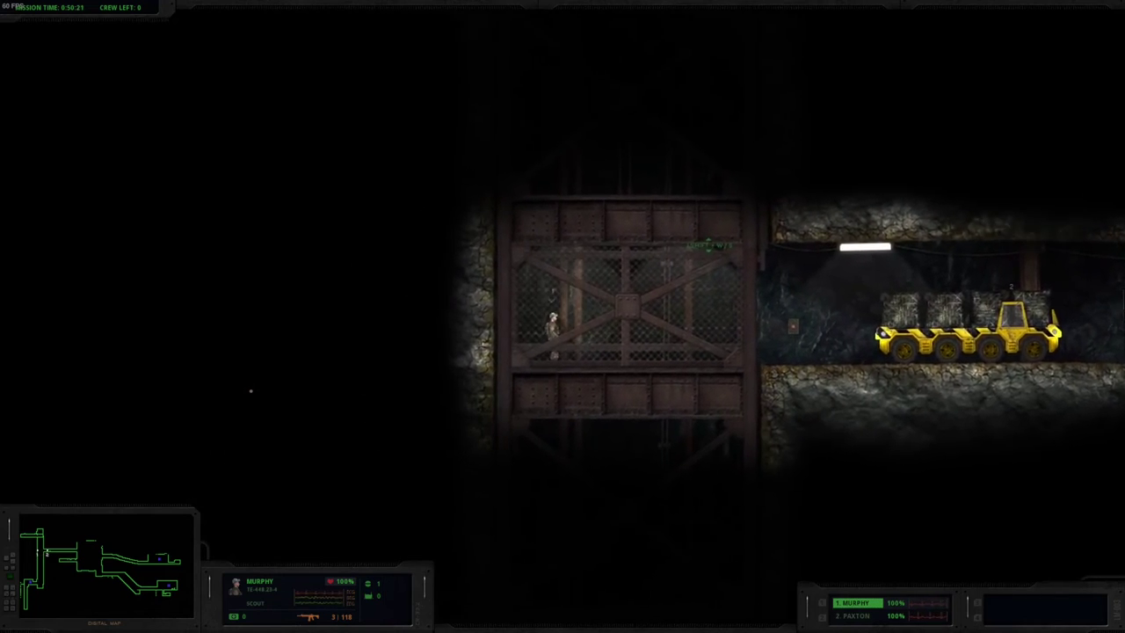
key(2)
key(a)
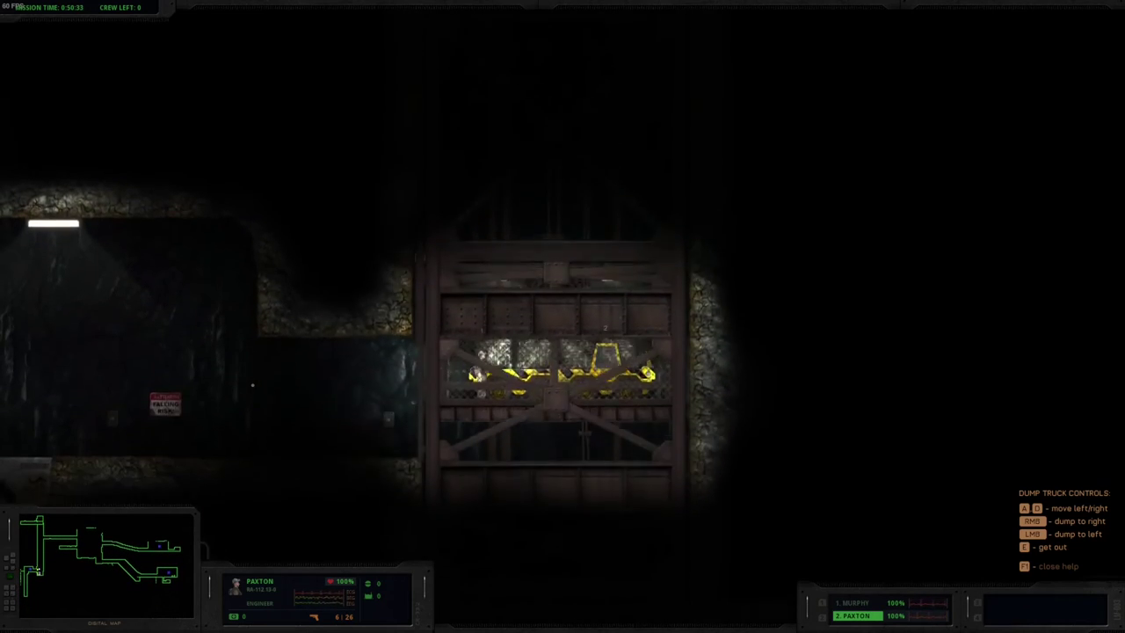
Step: Drive the truck left to the pit's edge, tip out the blocks, and switch to Murphy
key(a)
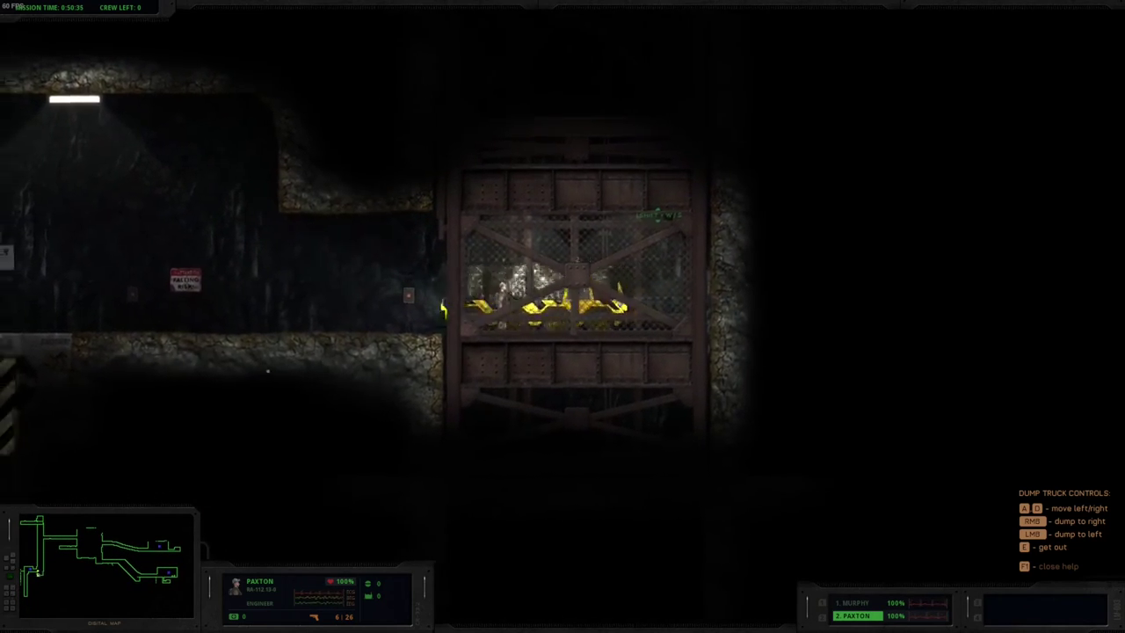
key(a)
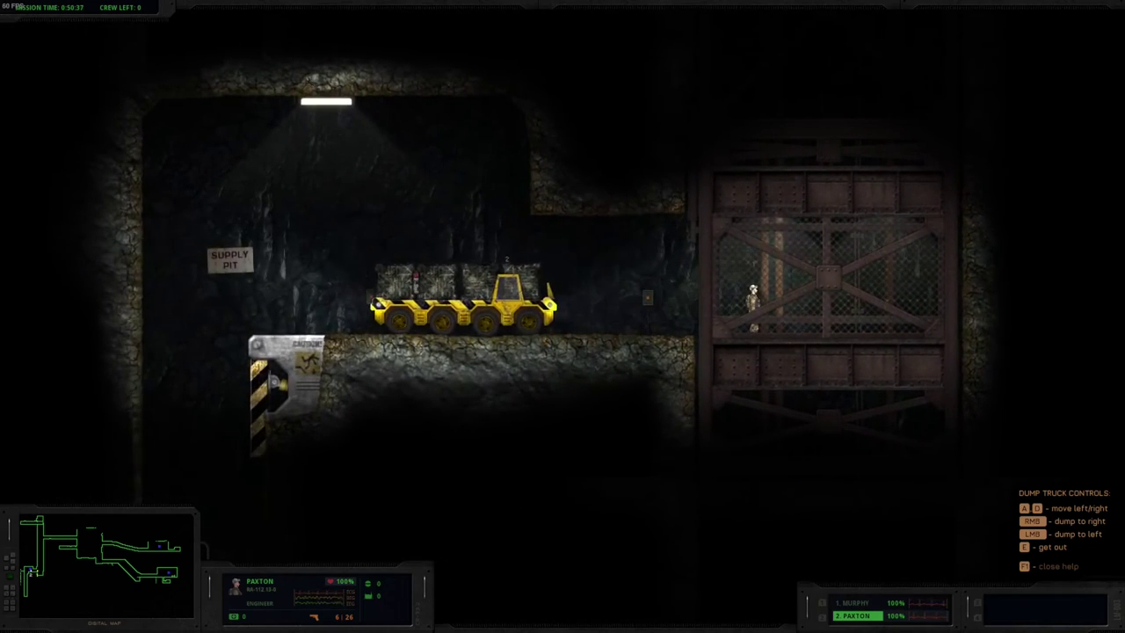
key(a)
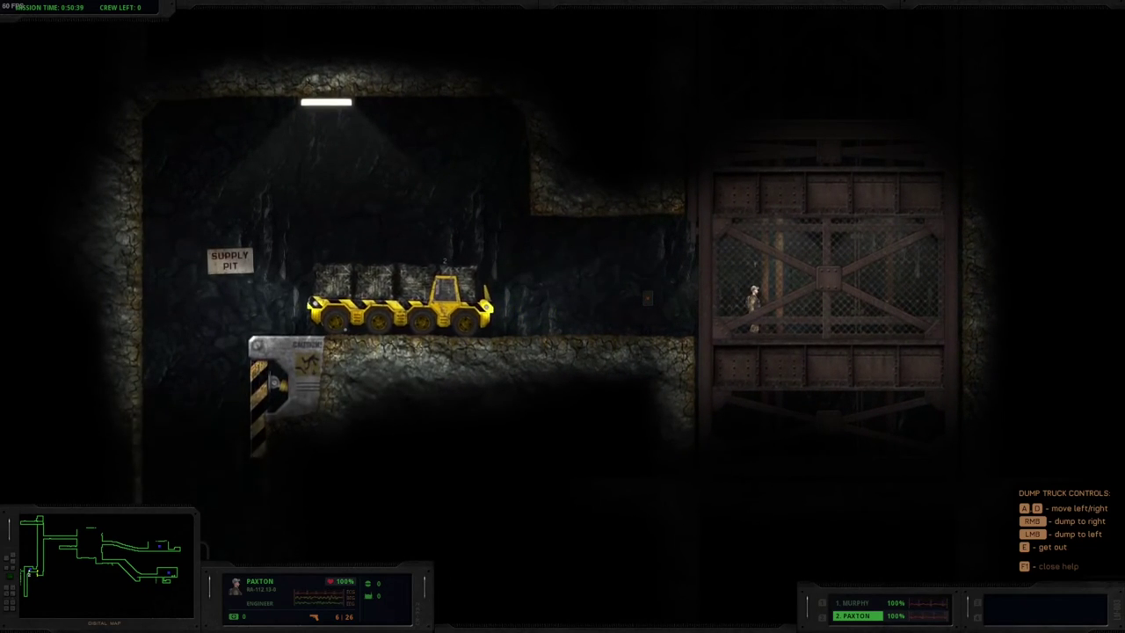
key(a)
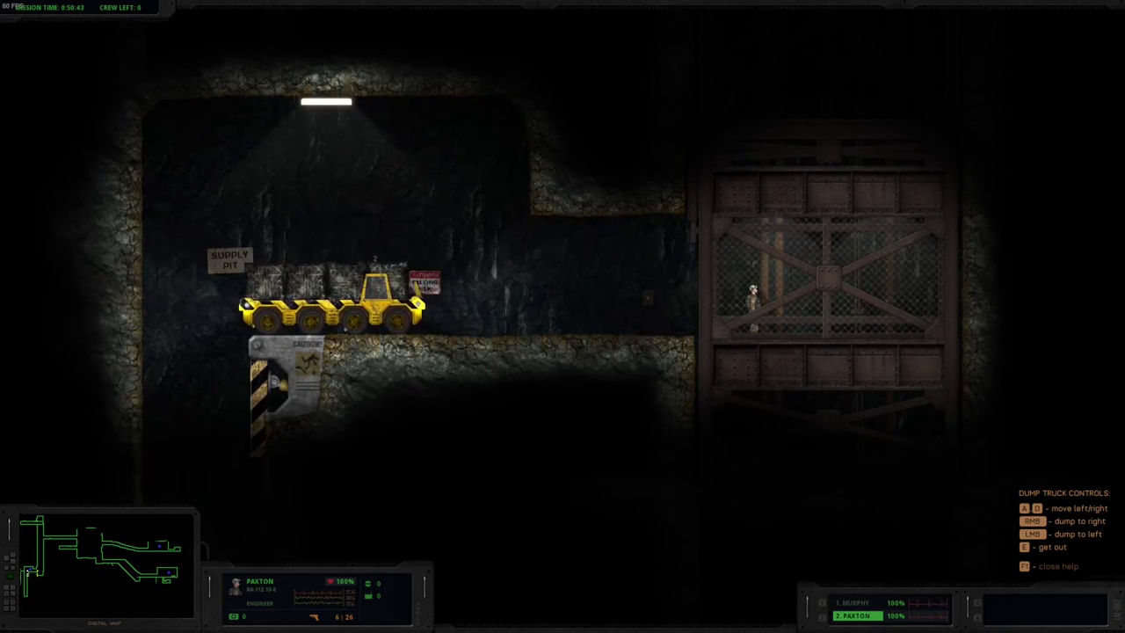
click(563, 316)
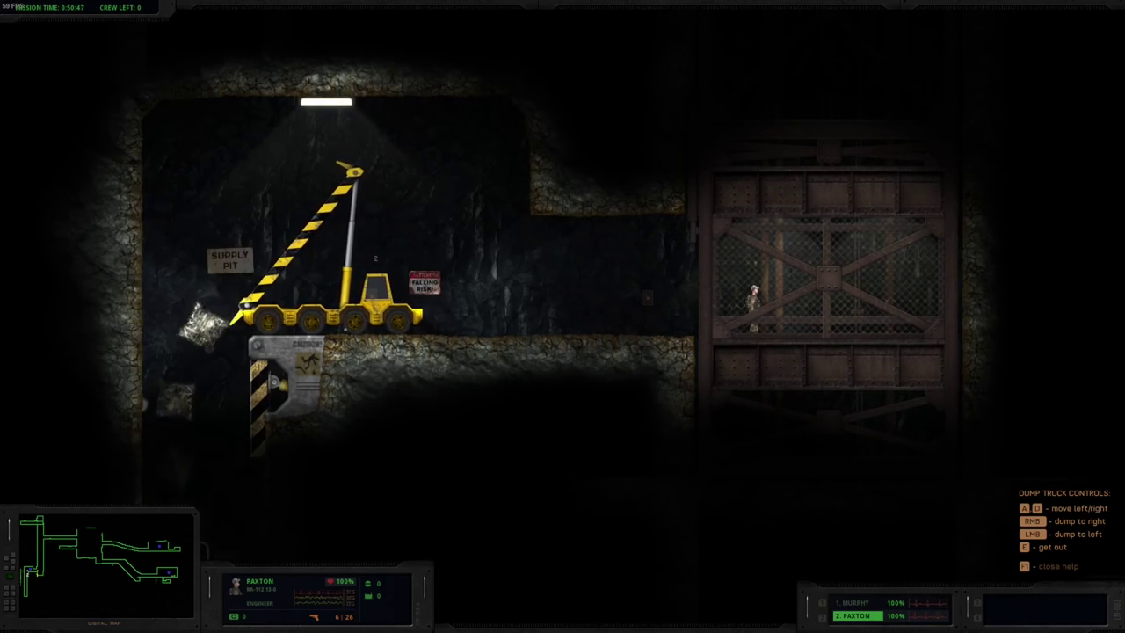
key(1)
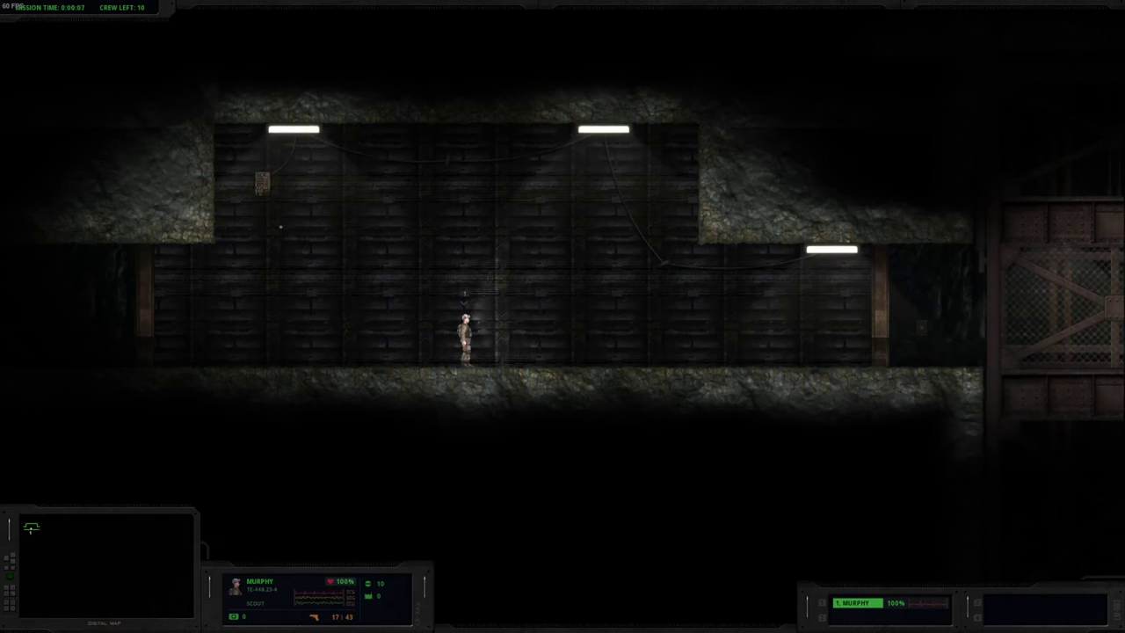
Step: Walk Murphy a short distance right through the brick-walled tunnel
key(d)
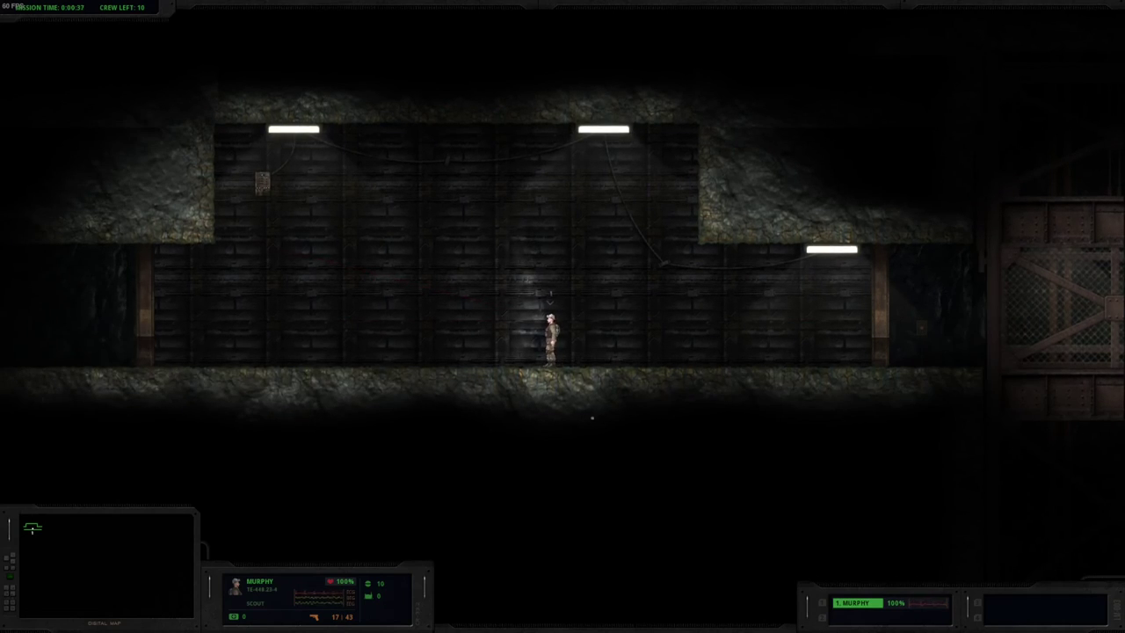
key(2)
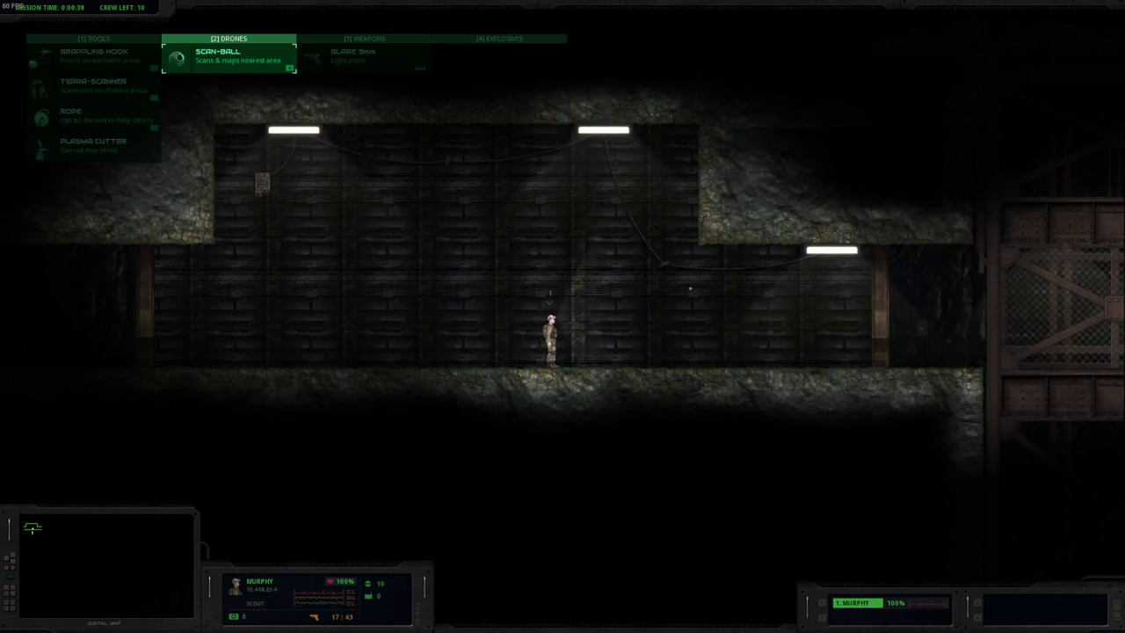
key(3)
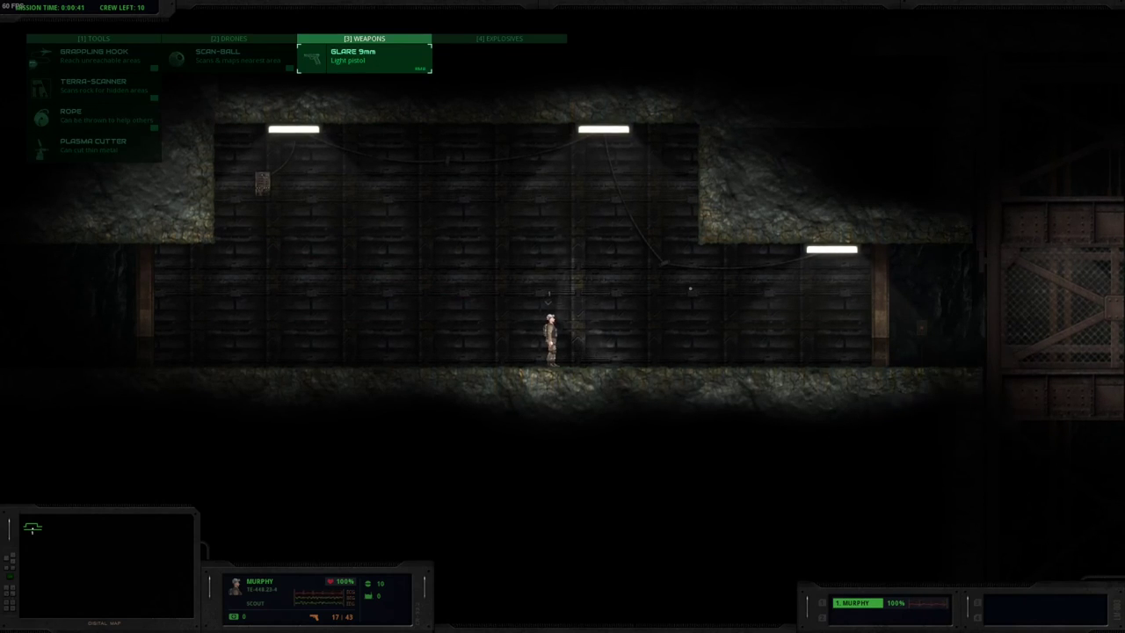
key(1)
key(1)
key(1)
key(1)
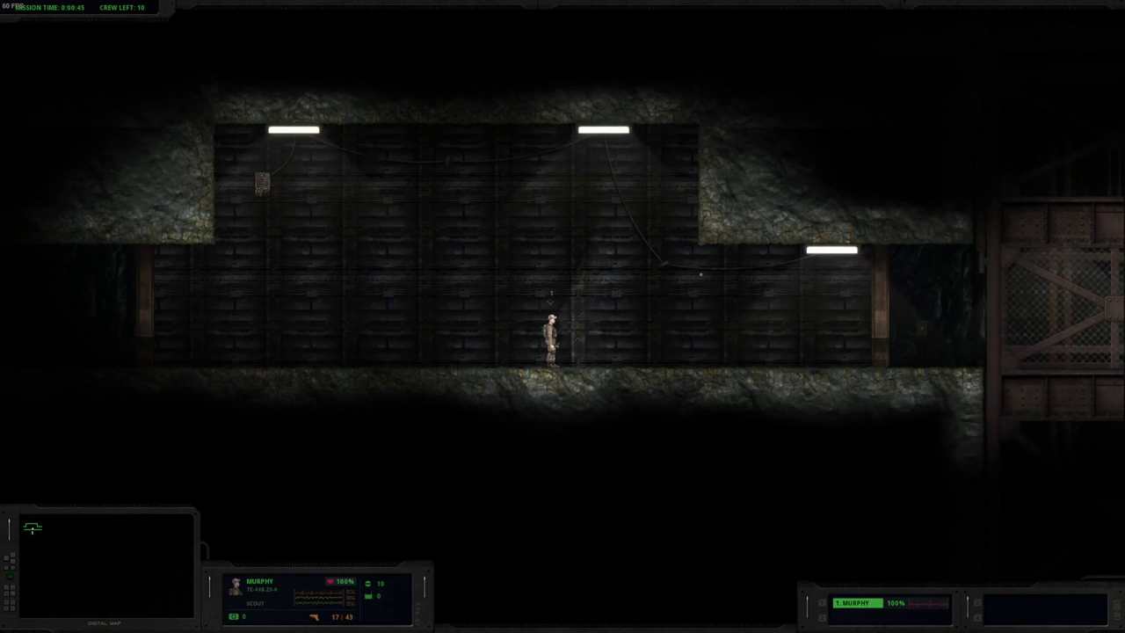
key(1)
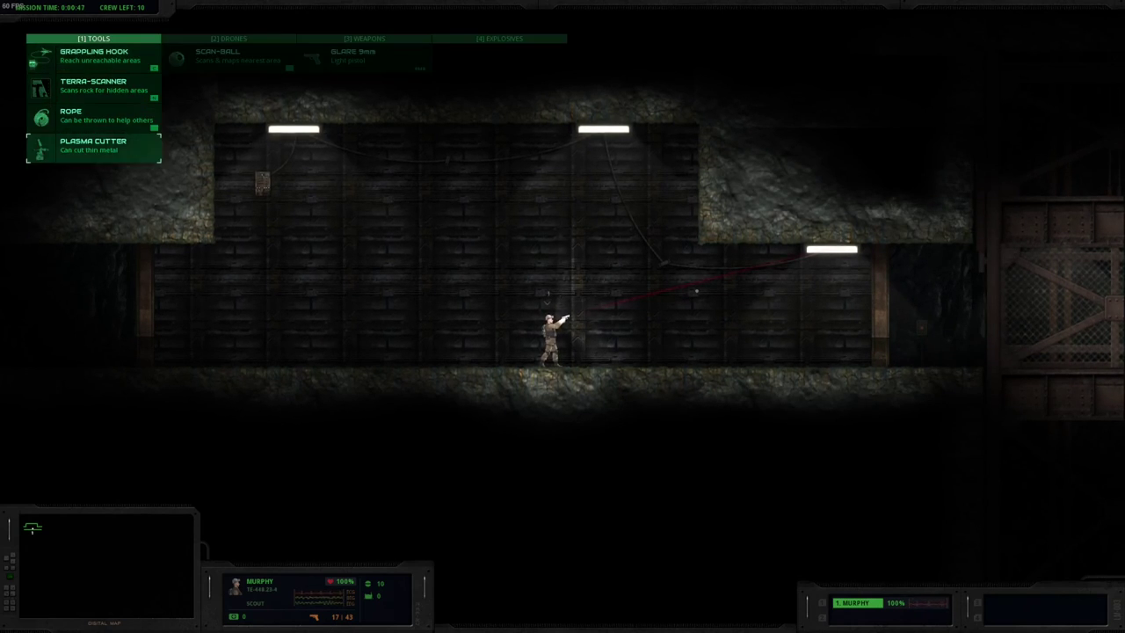
key(d)
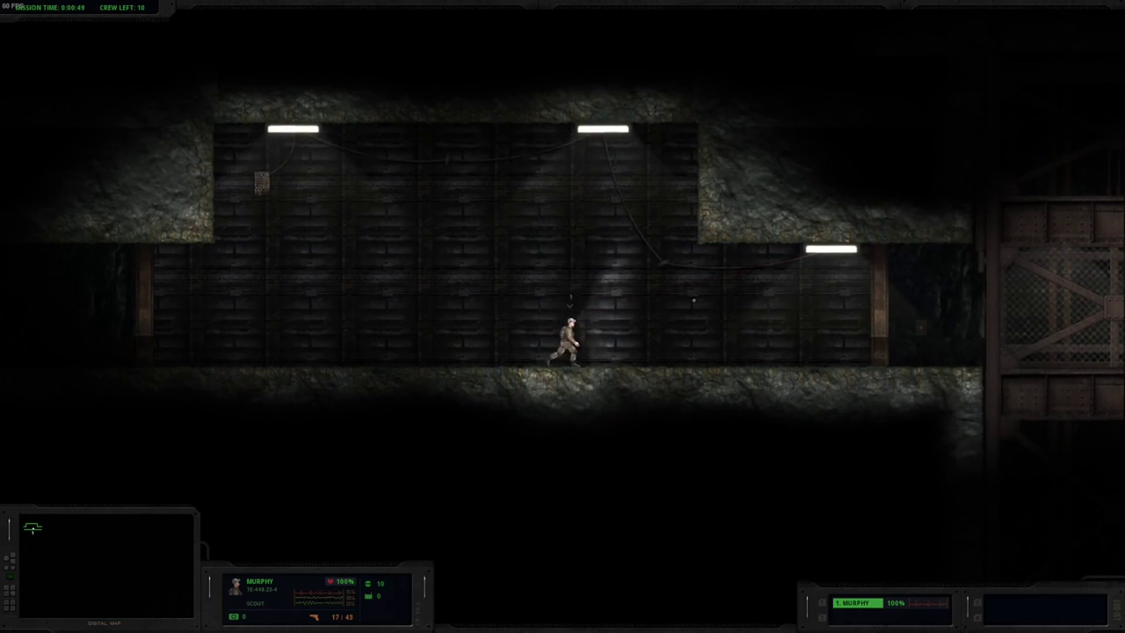
key(2)
key(3)
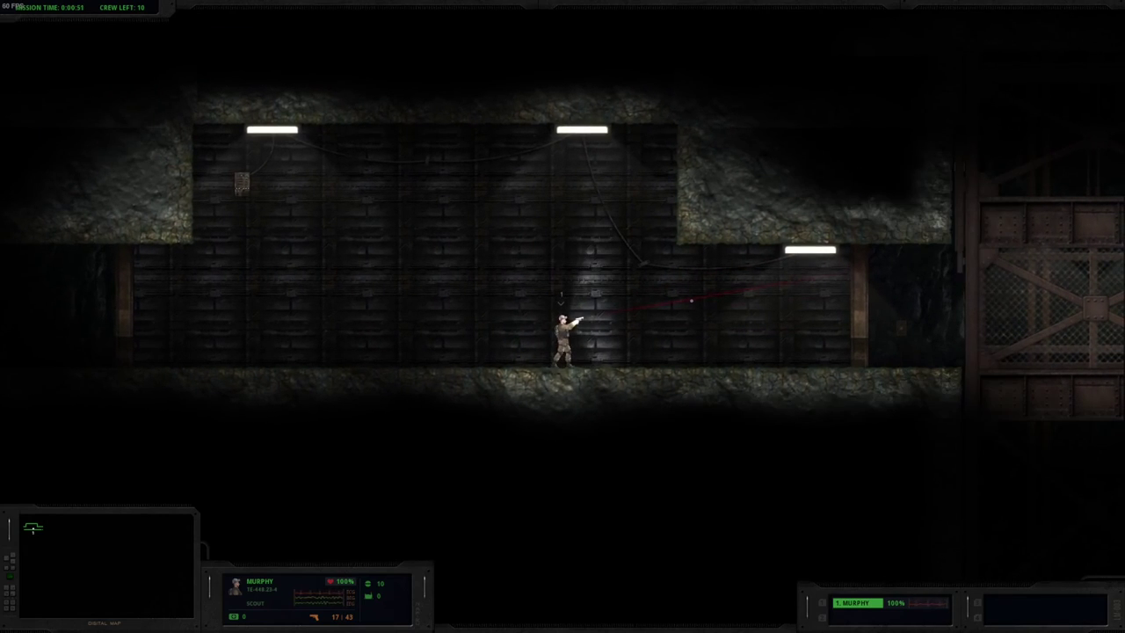
key(d)
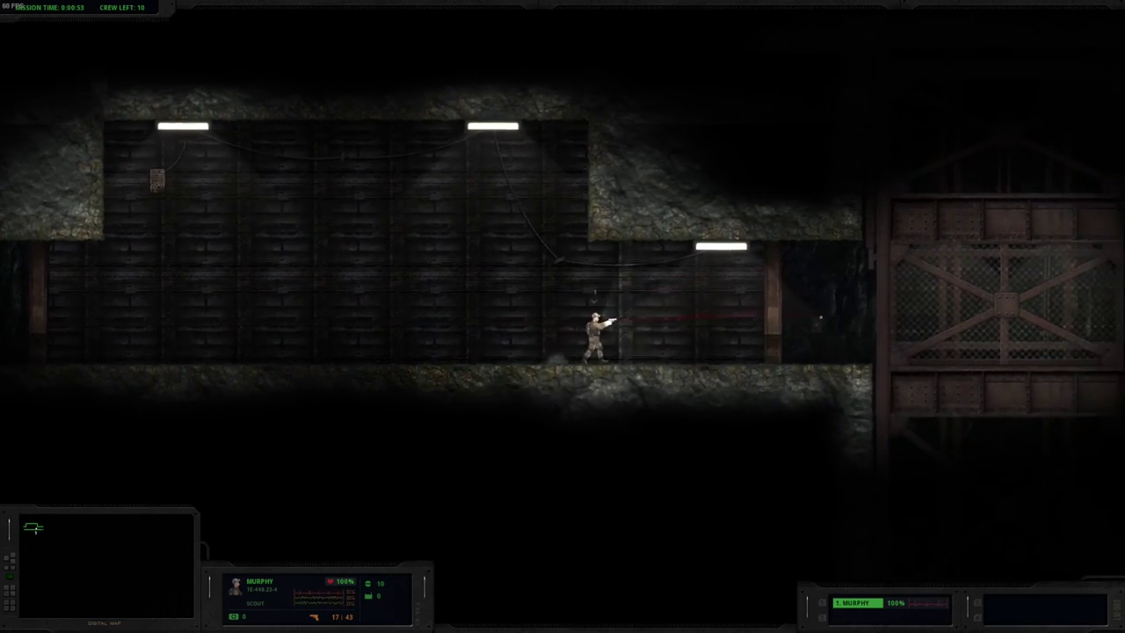
key(d)
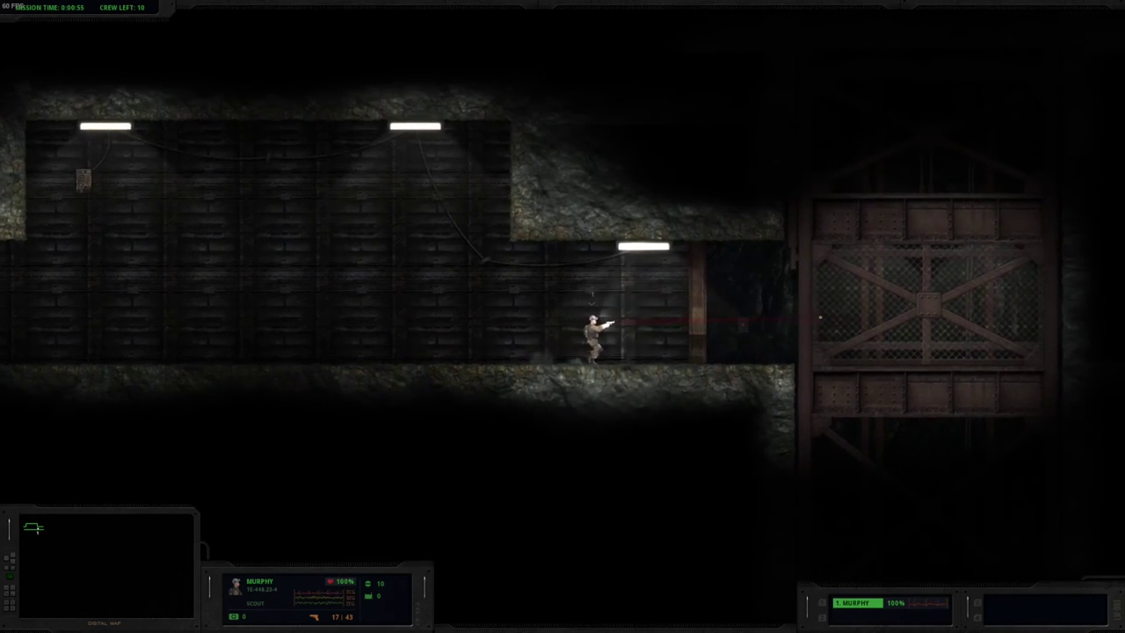
key(d)
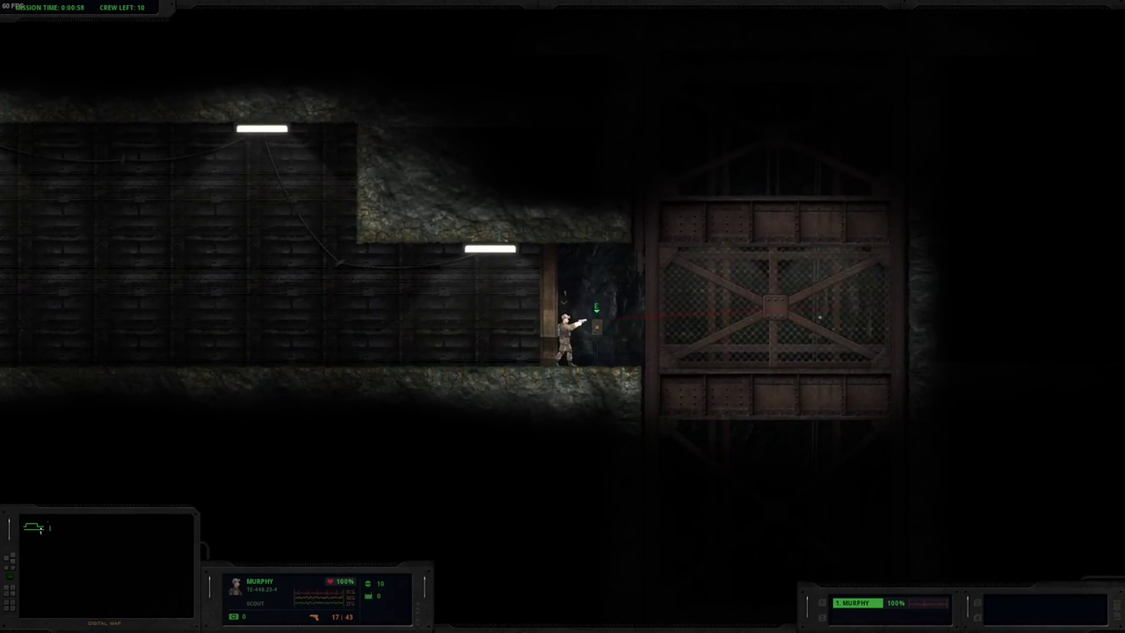
key(a)
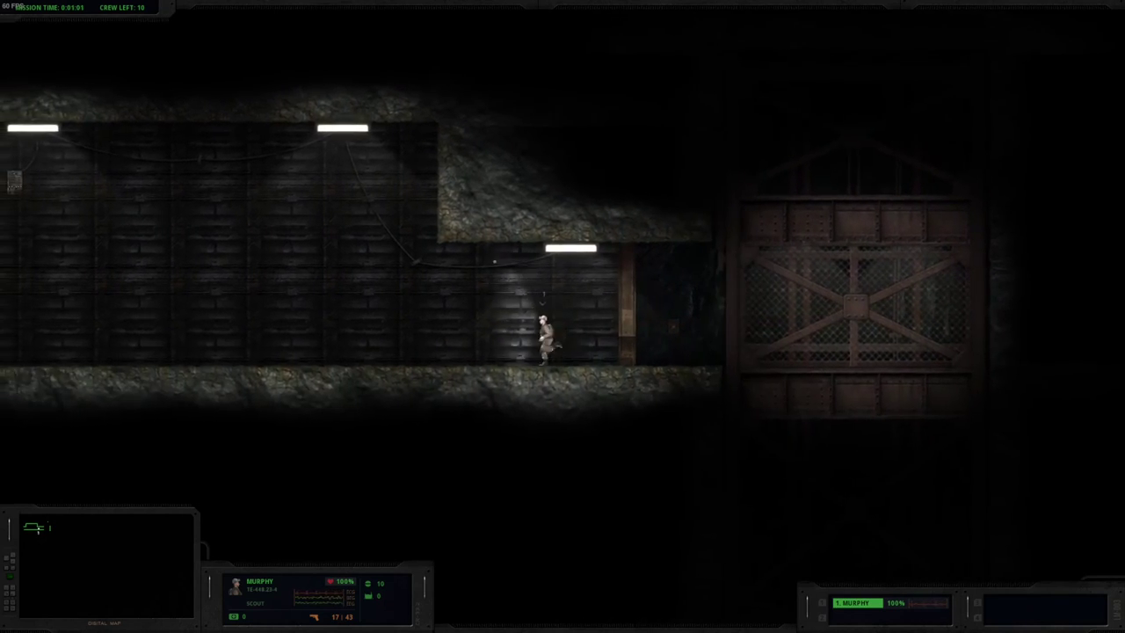
key(a)
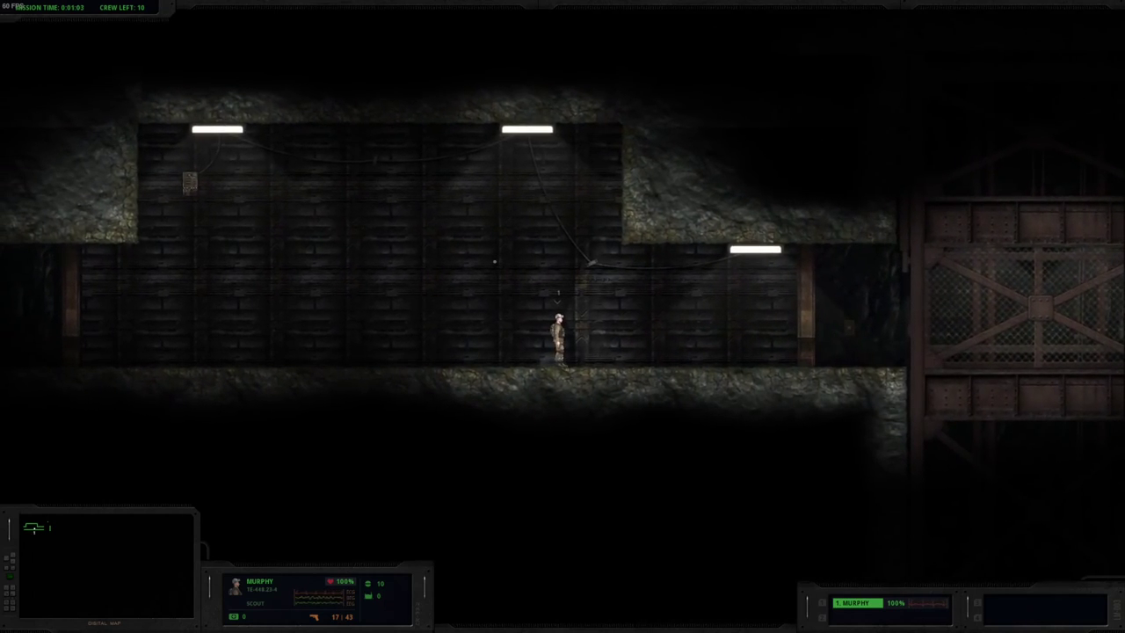